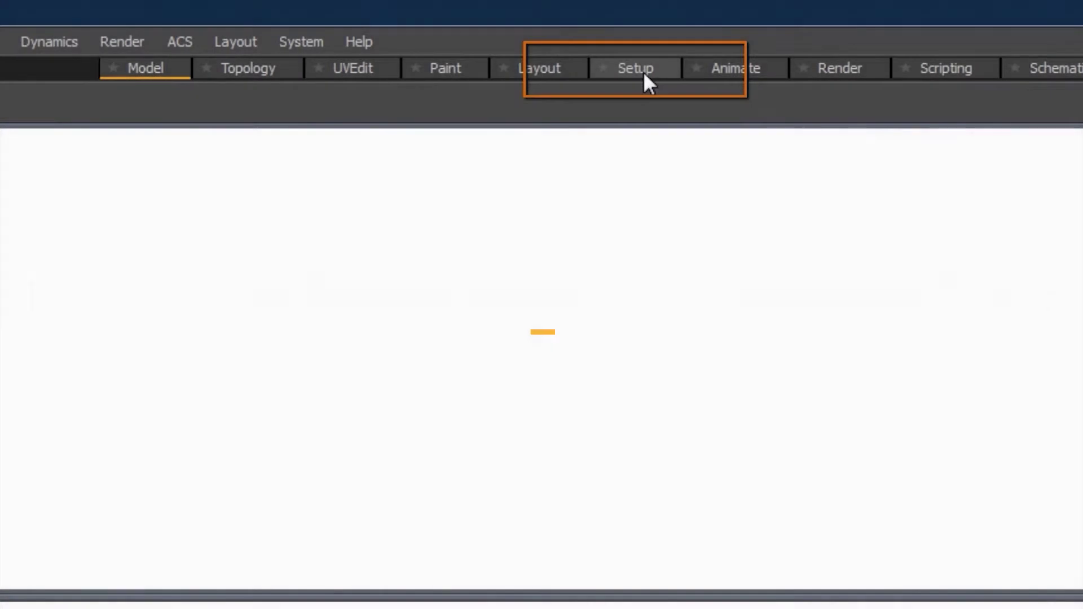
Switch to the Setup layout, with the command panel showing the setup tools
click(643, 71)
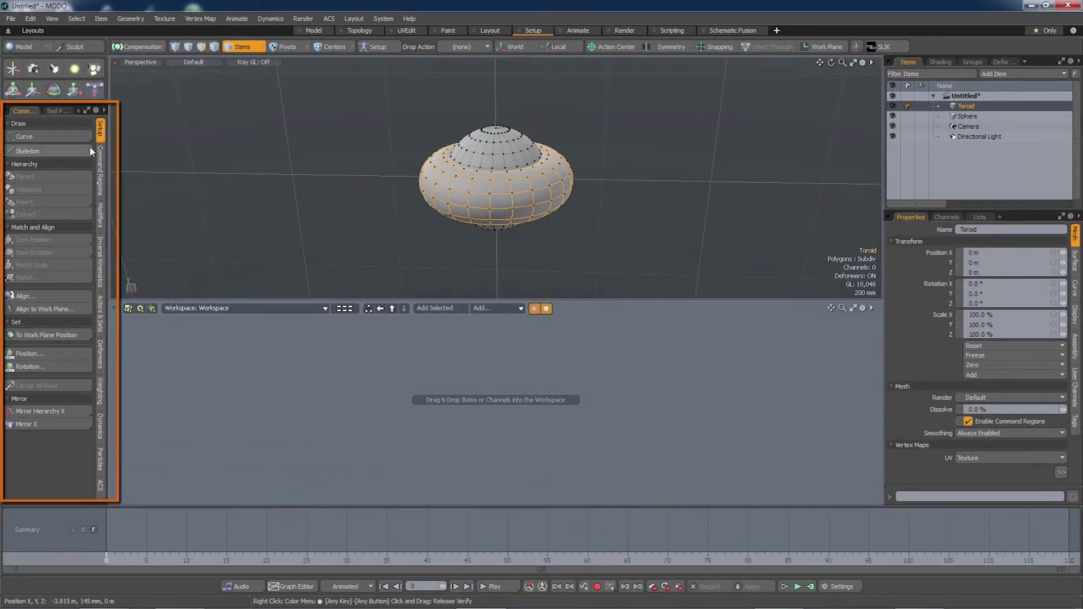
click(101, 460)
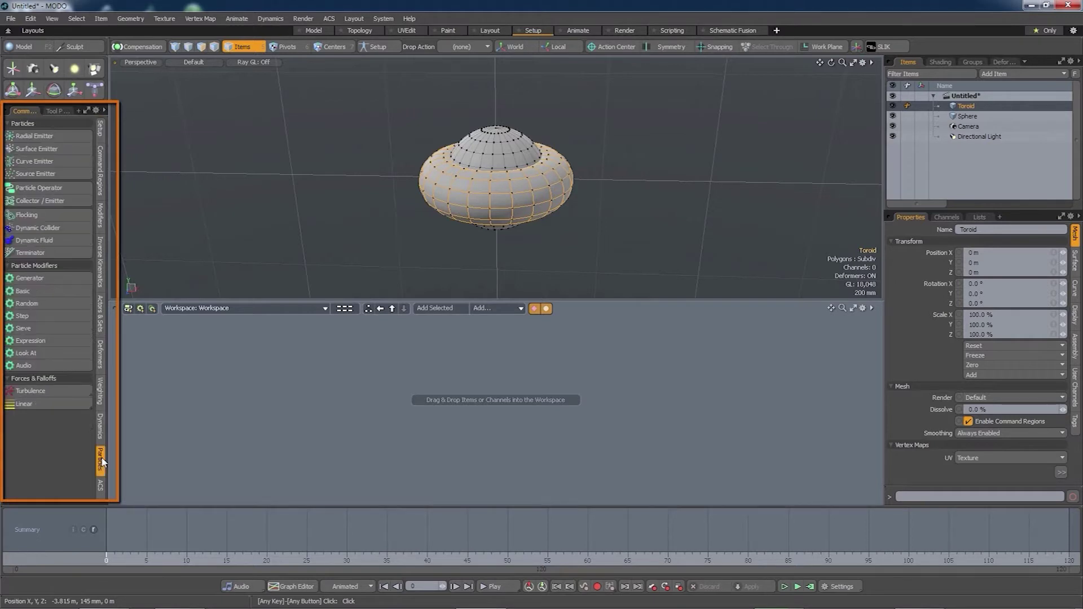
click(102, 135)
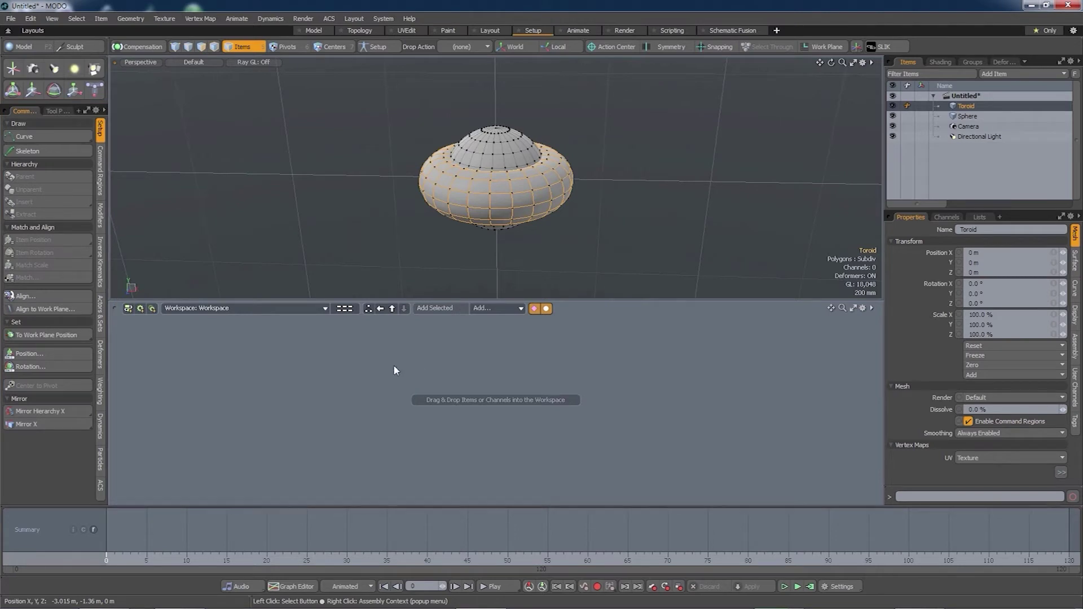
drag(380, 299, 382, 287)
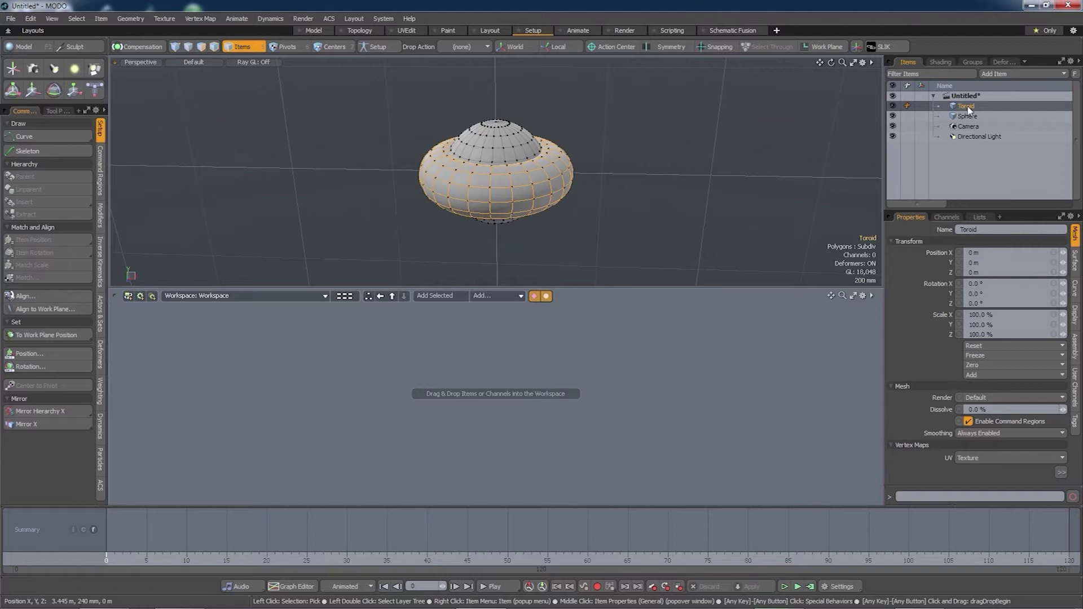
Drag the Toroid into the workspace, then remove its node again
drag(968, 108, 335, 356)
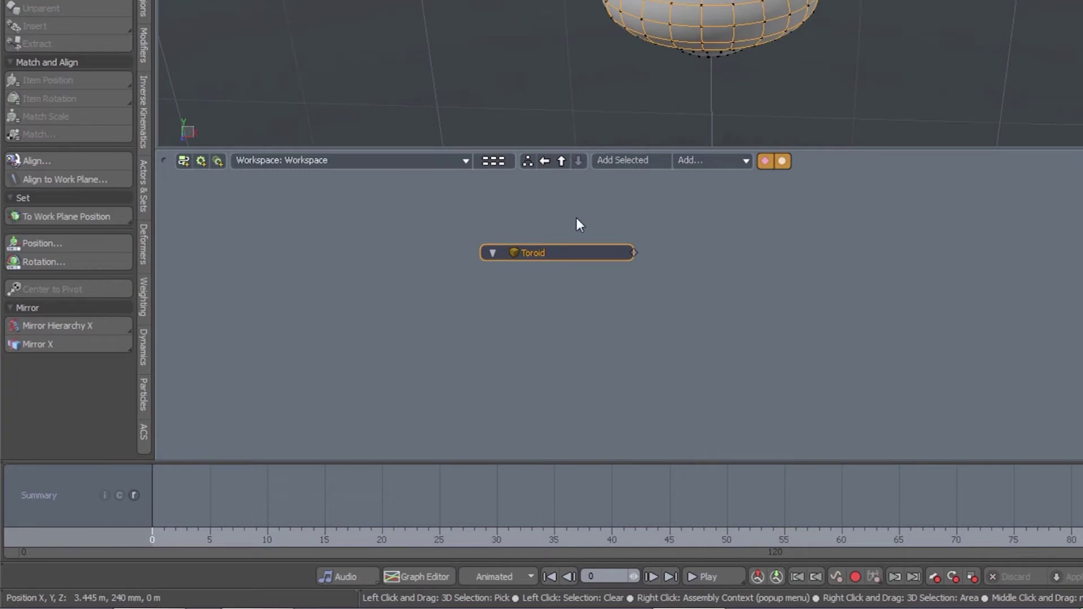
right_click(577, 255)
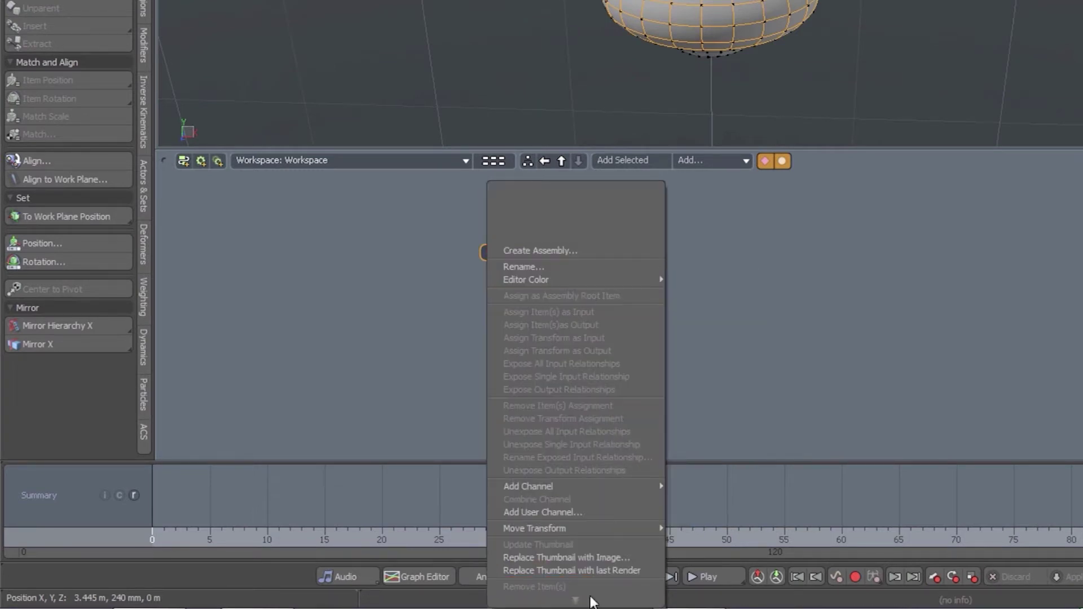
mouse_move(581, 599)
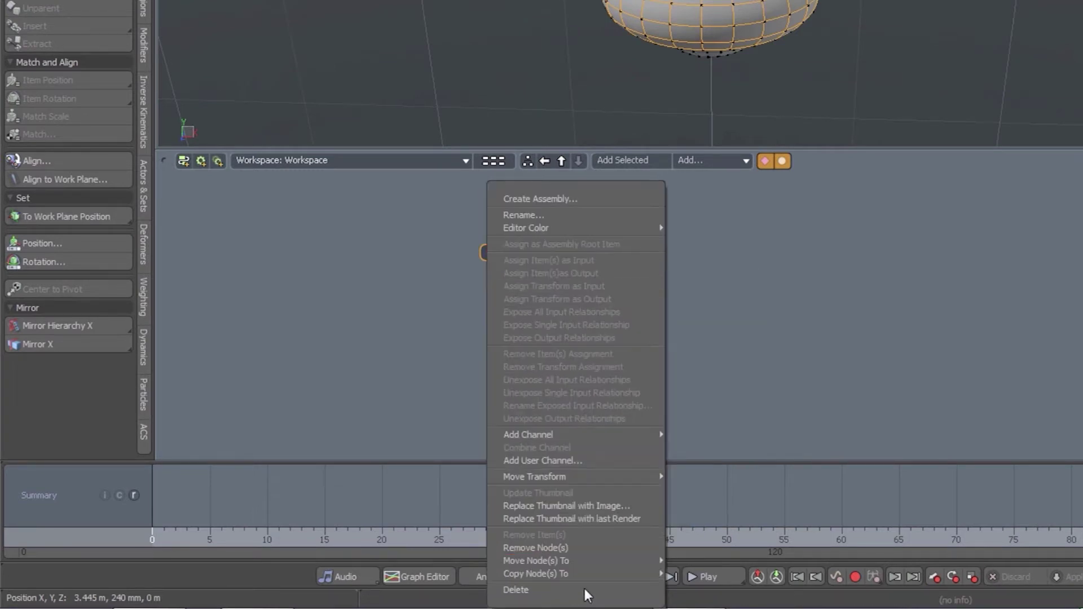
click(568, 546)
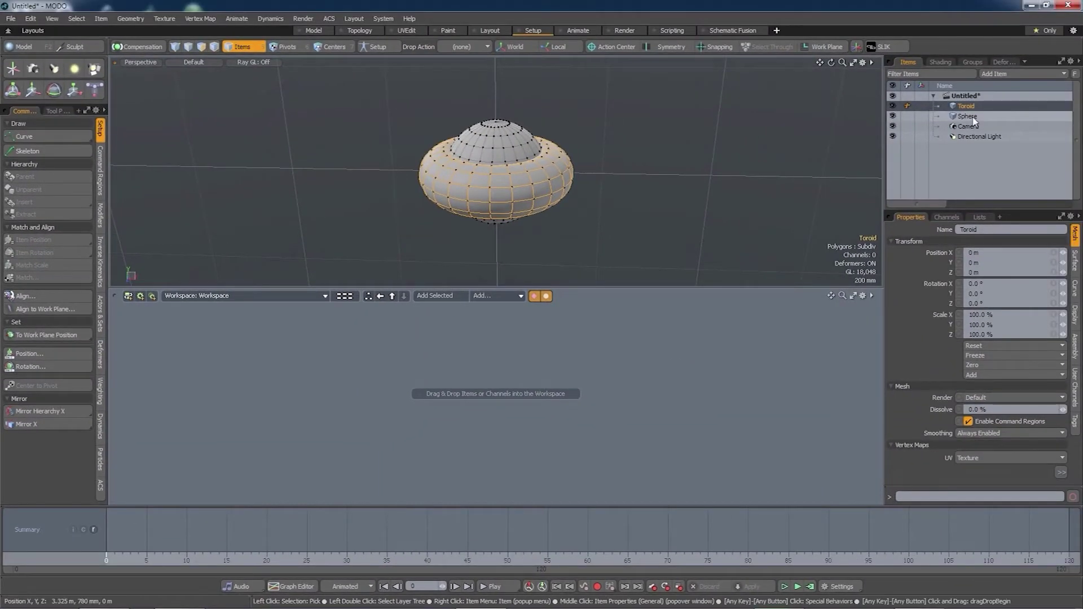
Add the selected Toroid and Sphere as workspace nodes and move them up-left
ctrl+click(967, 116)
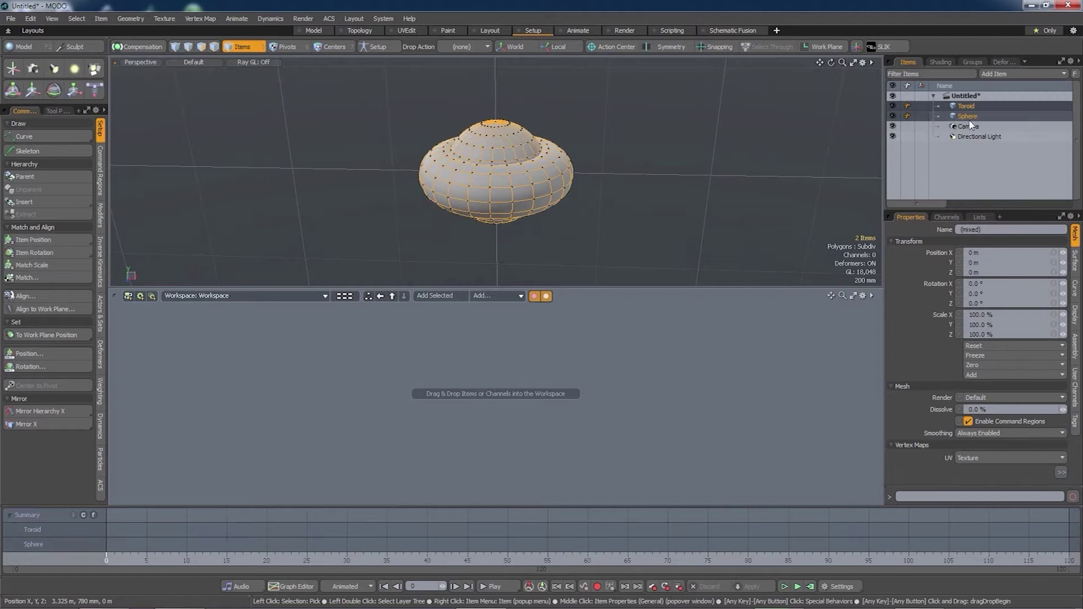
drag(967, 110, 357, 368)
click(400, 451)
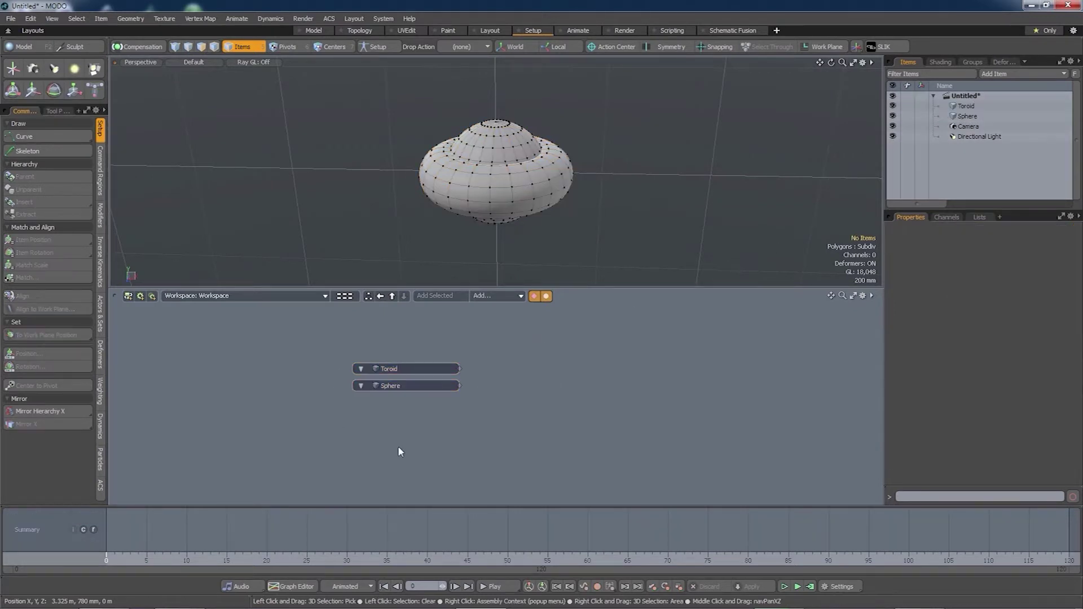
key(ctrl+z)
key(ctrl+z)
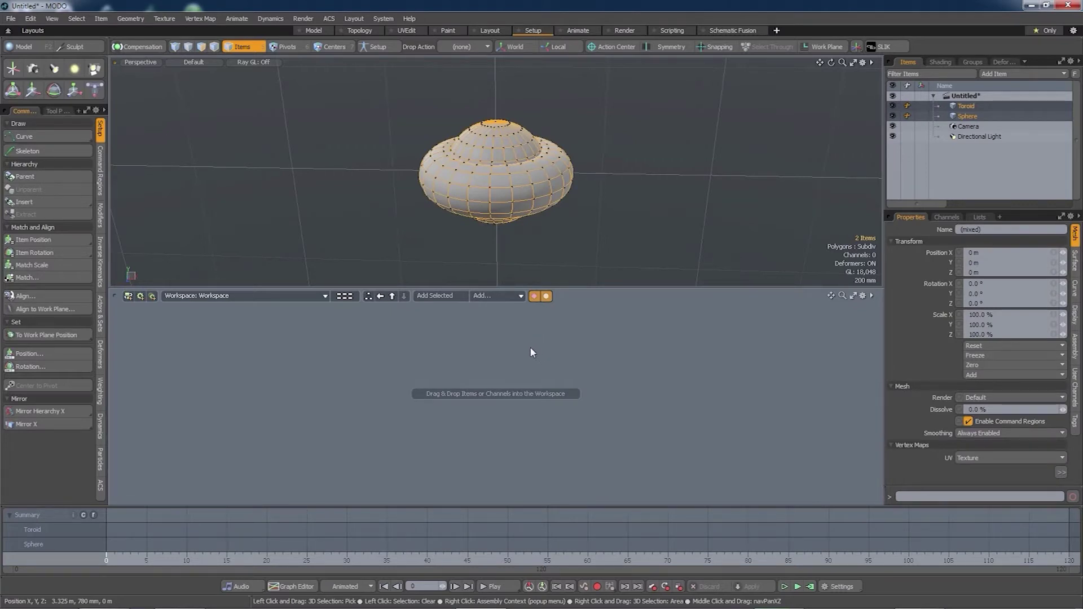
click(438, 298)
drag(528, 428, 378, 357)
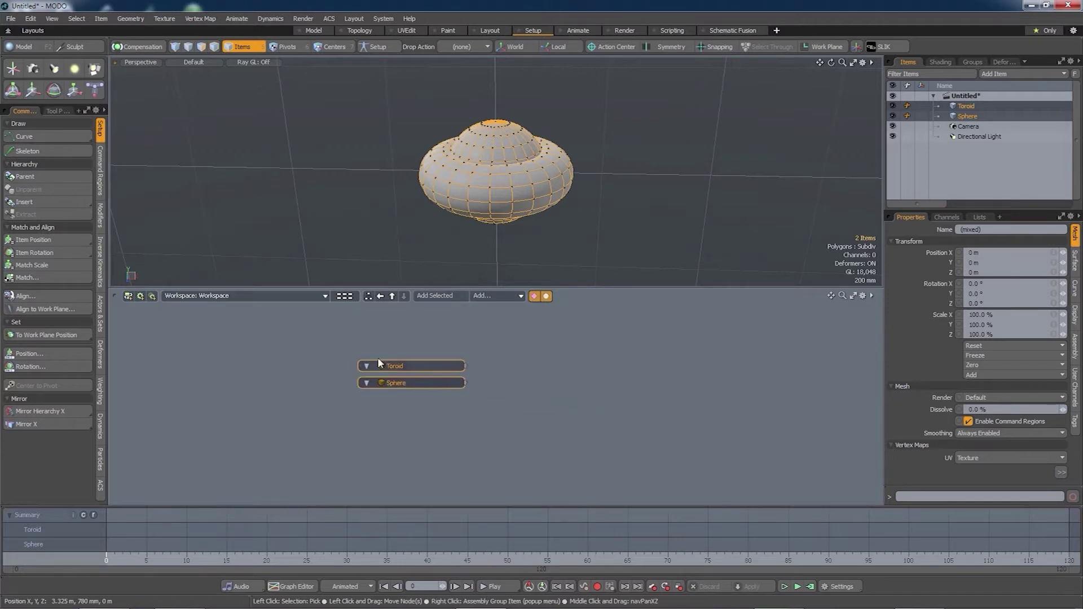
click(486, 430)
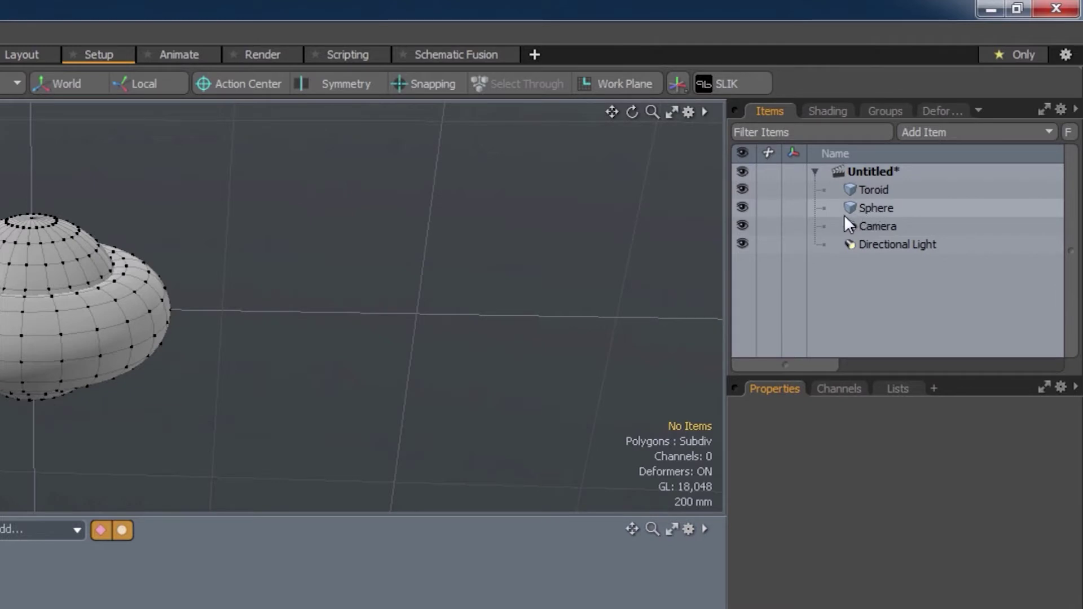
Parent the Sphere under the Toroid, test-move them along X, undo, and unparent the Sphere
drag(861, 208, 879, 190)
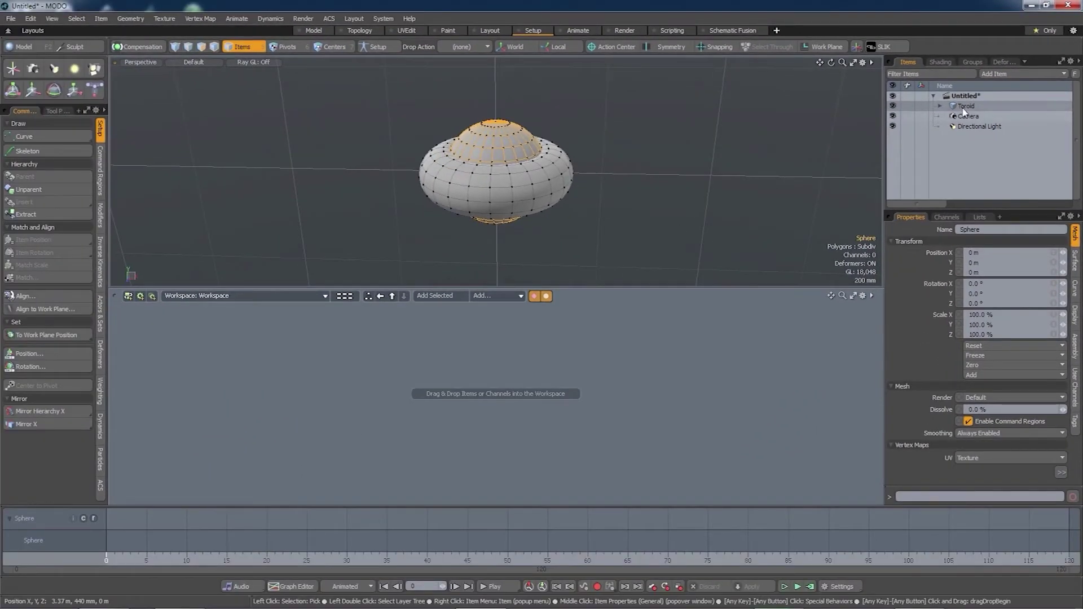
click(964, 106)
key(w)
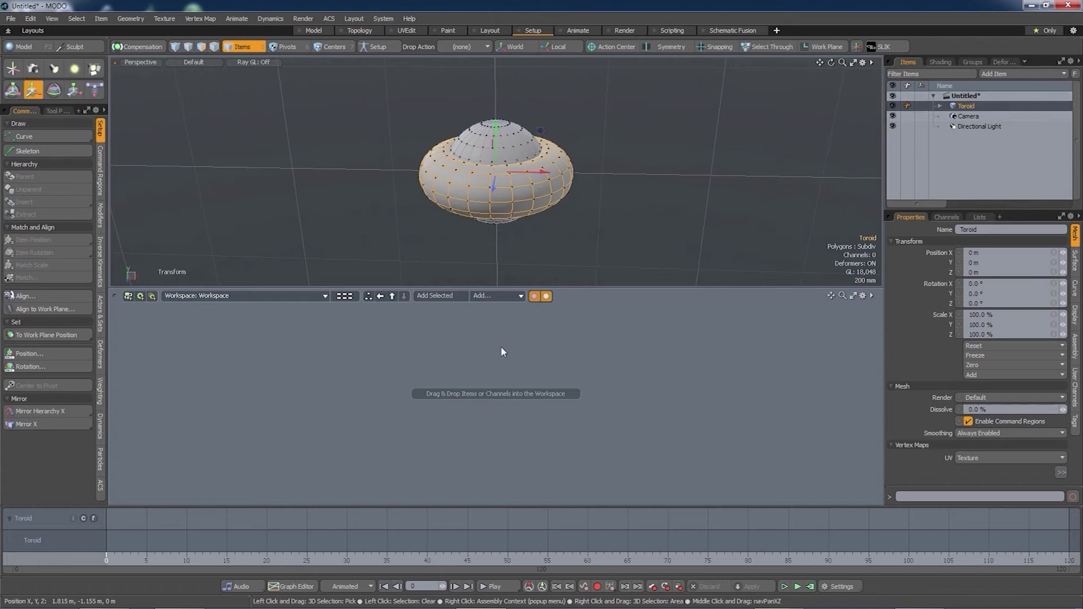
drag(531, 176, 576, 176)
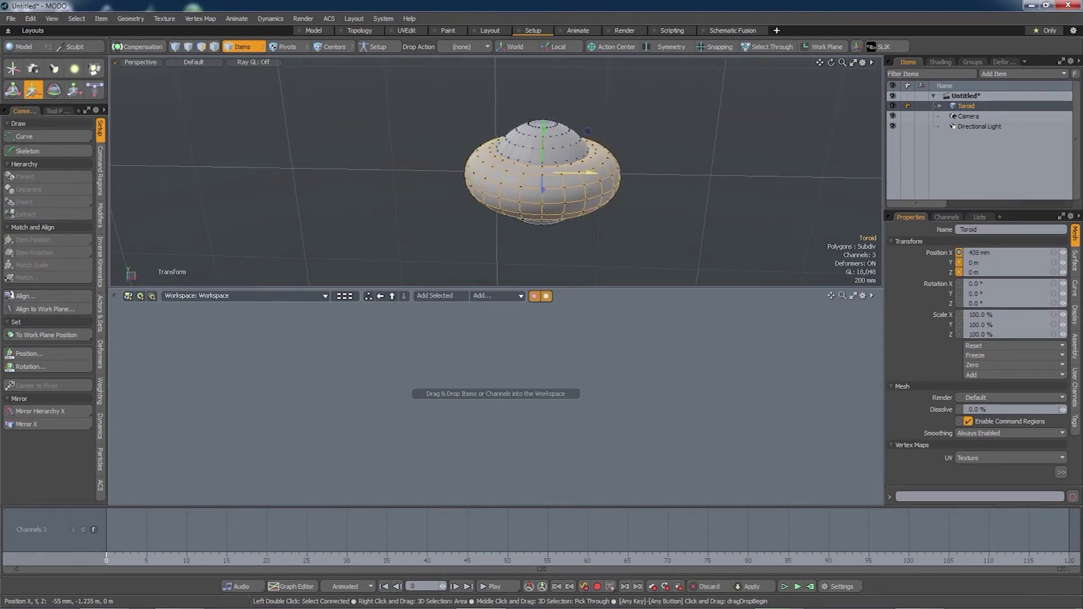
key(ctrl+z)
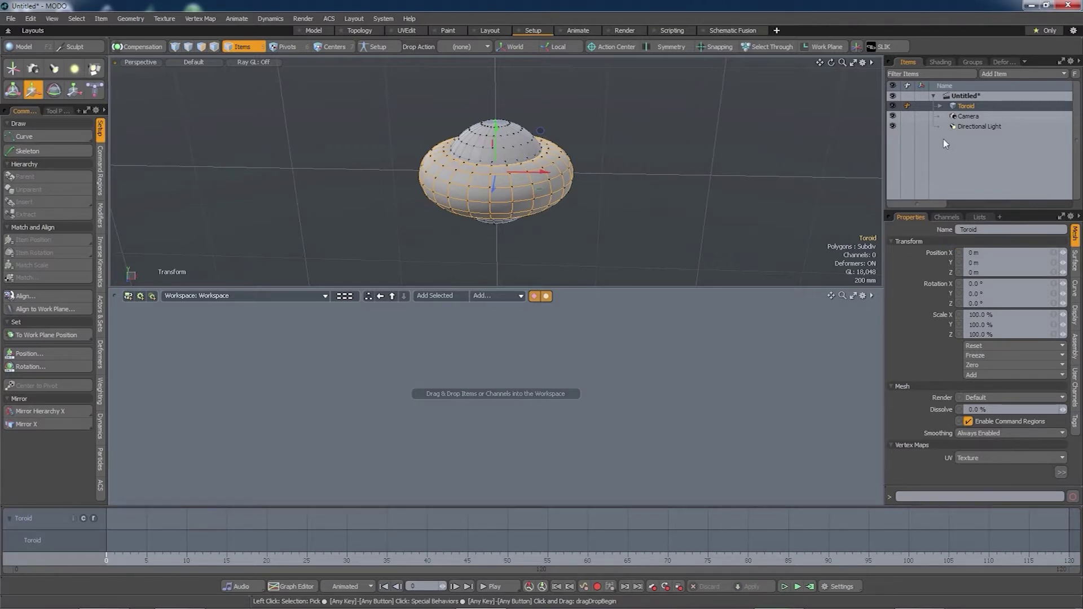
key(space)
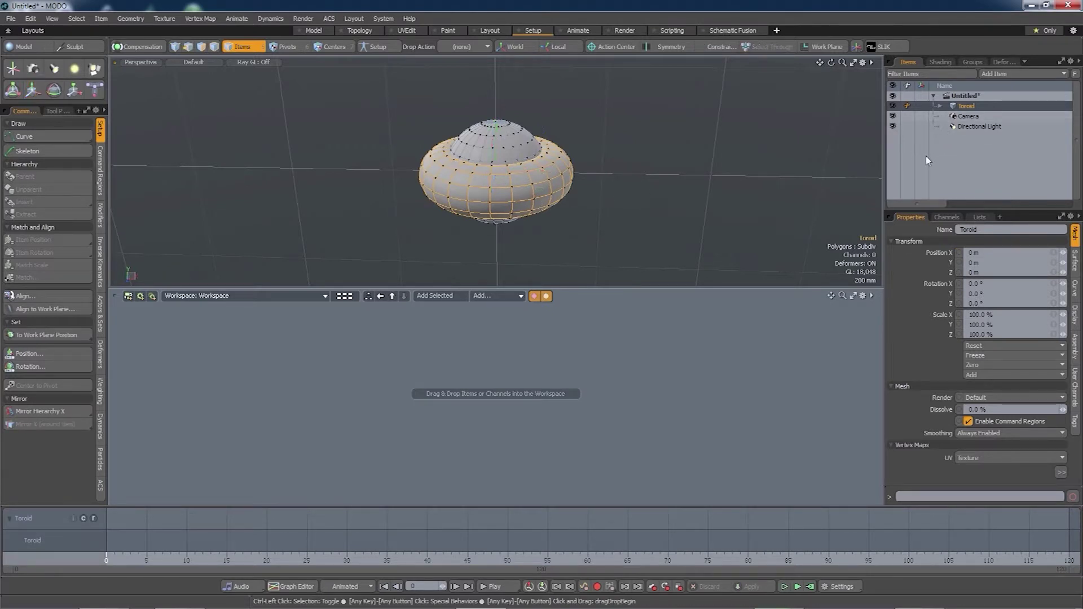
click(927, 160)
key(shift+p)
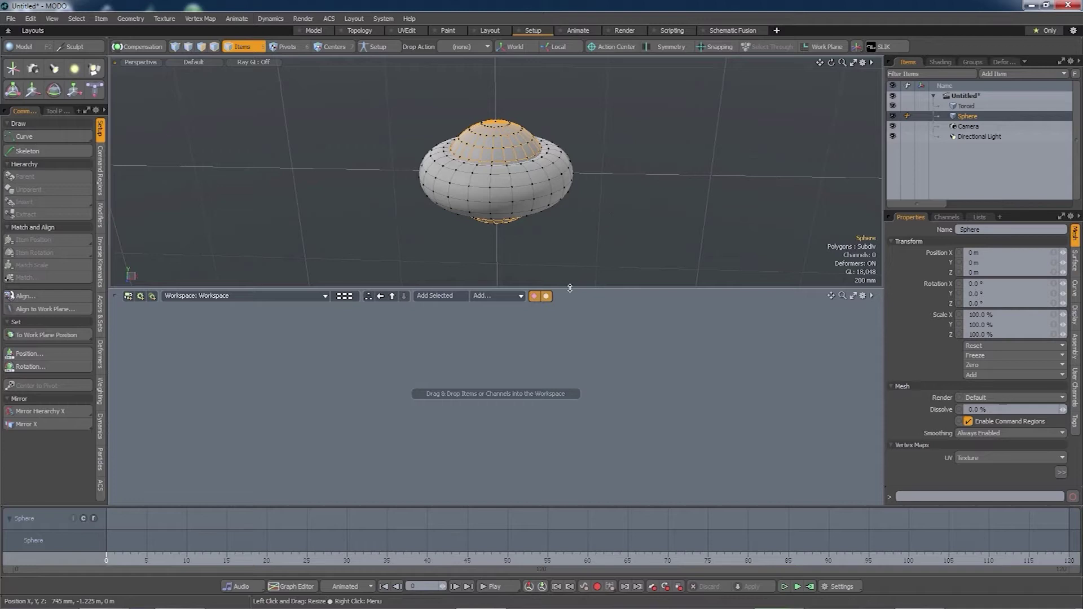
Enlarge the viewport and add Position X, Y, Z channels to the Sphere
drag(569, 288, 580, 306)
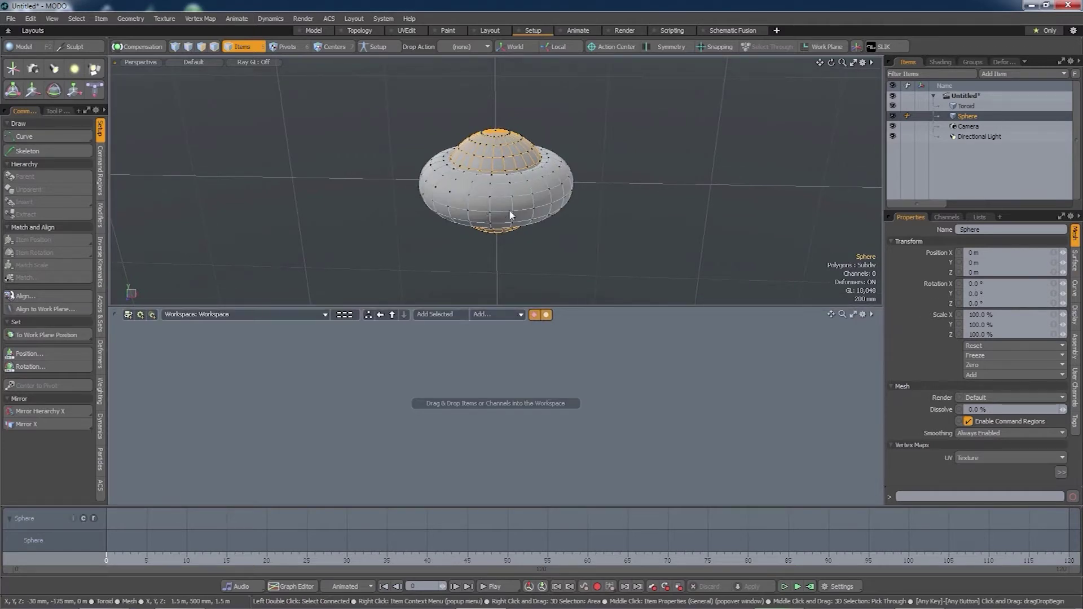
mouse_move(636, 205)
alt+mouse_down()
mouse_move(631, 195)
mouse_move(634, 208)
alt+mouse_up()
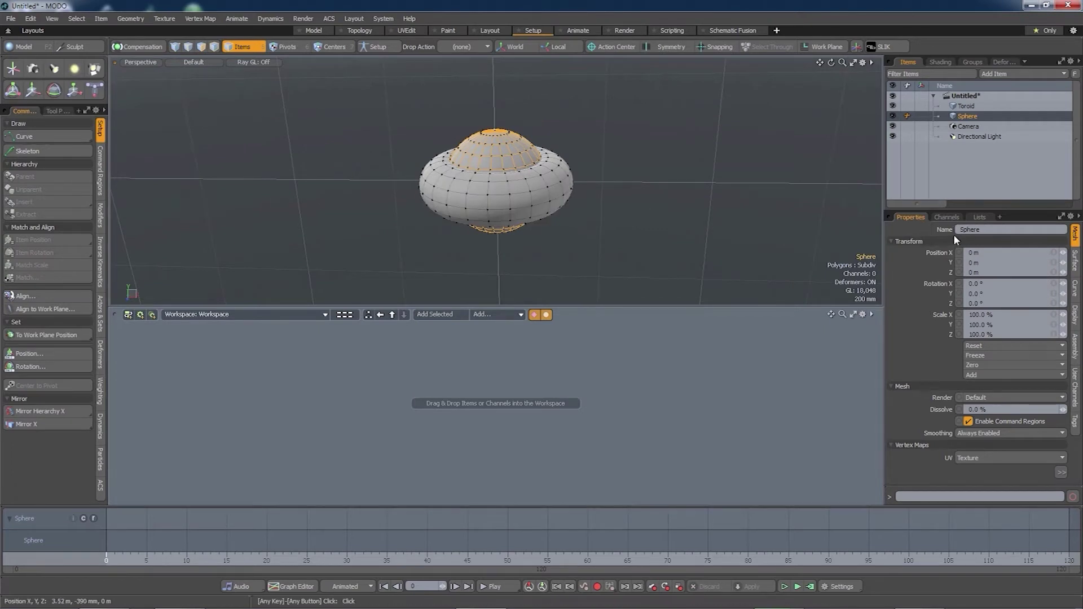
click(946, 218)
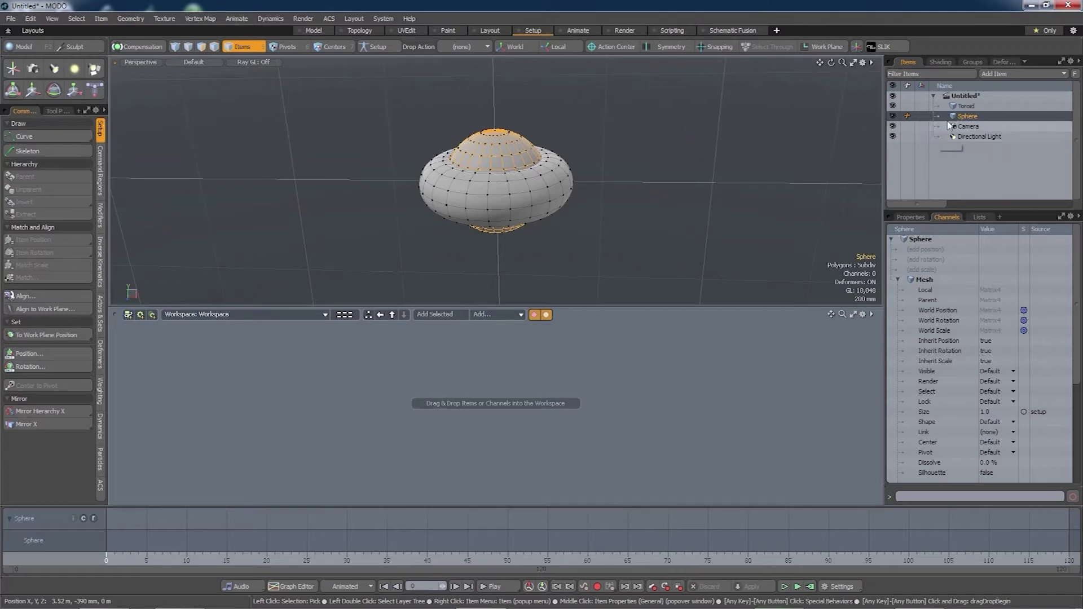
click(931, 250)
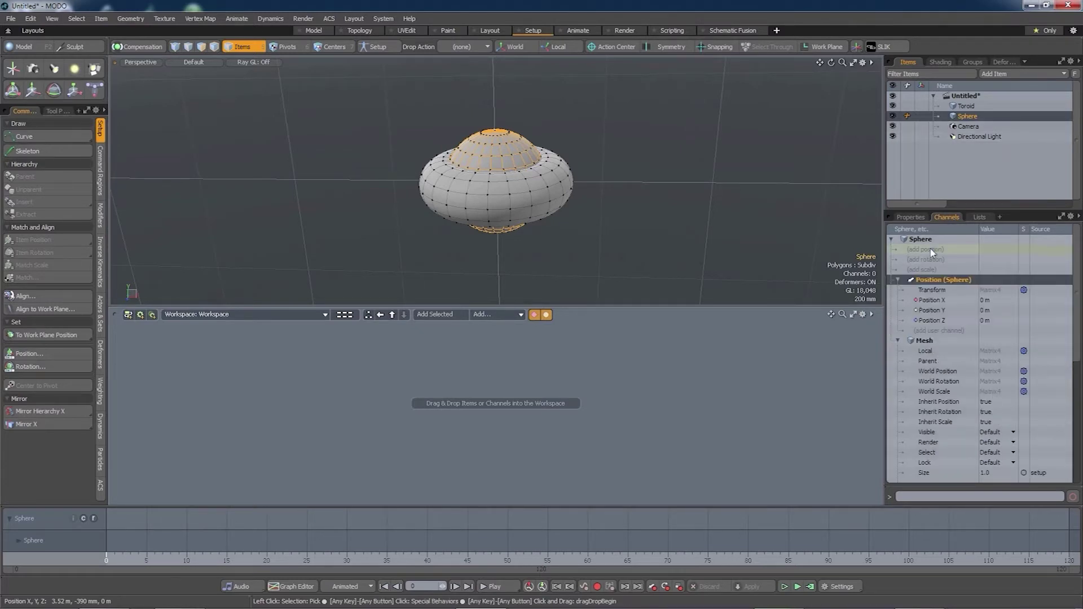
Add Position X, Y, Z channels to the Toroid as well
click(967, 116)
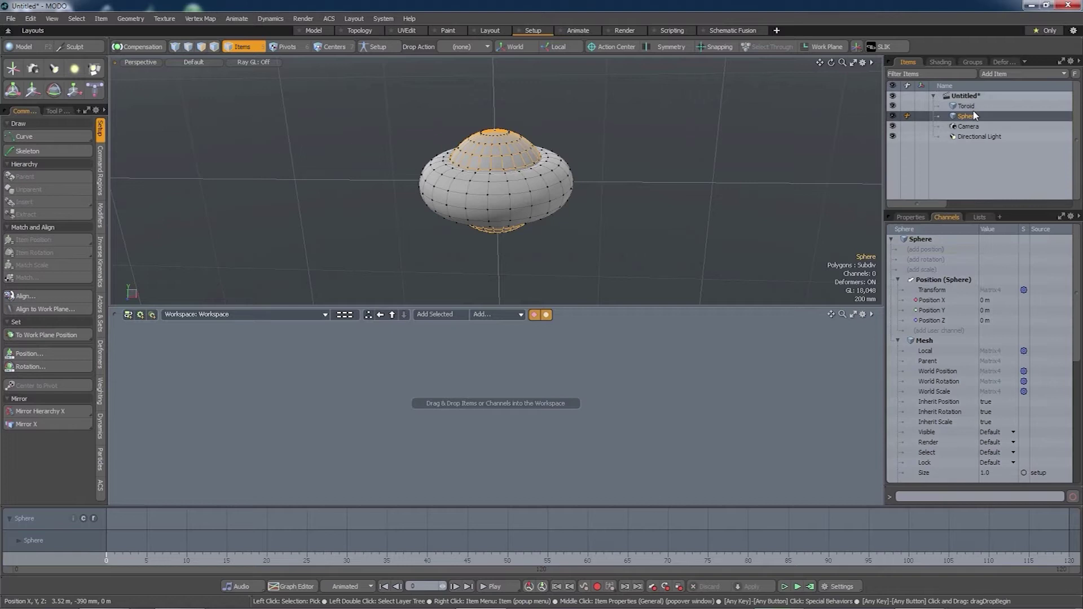
key(Escape)
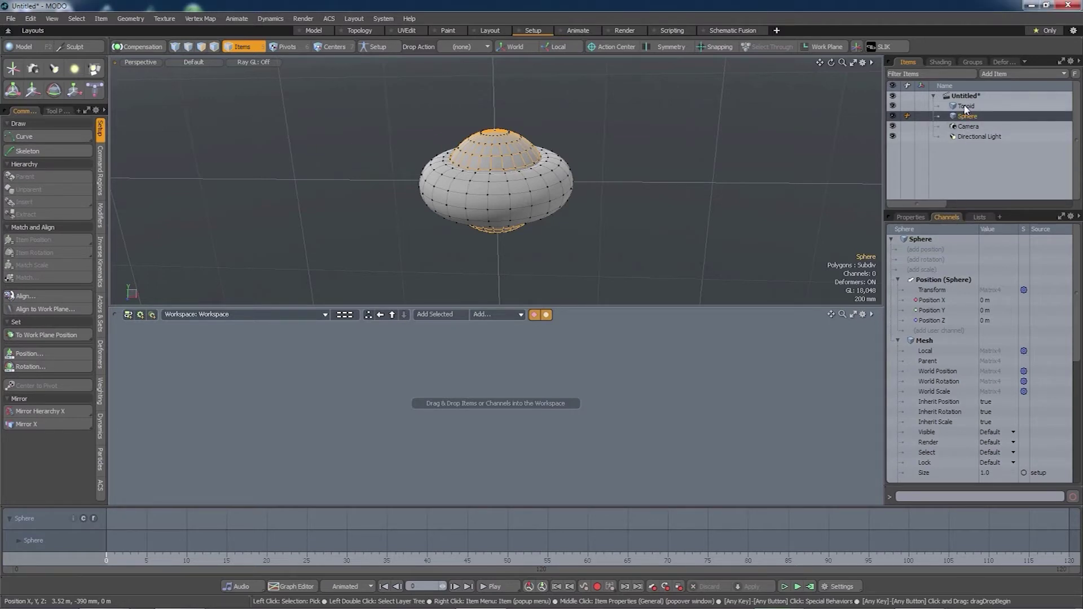
key(Up)
click(926, 249)
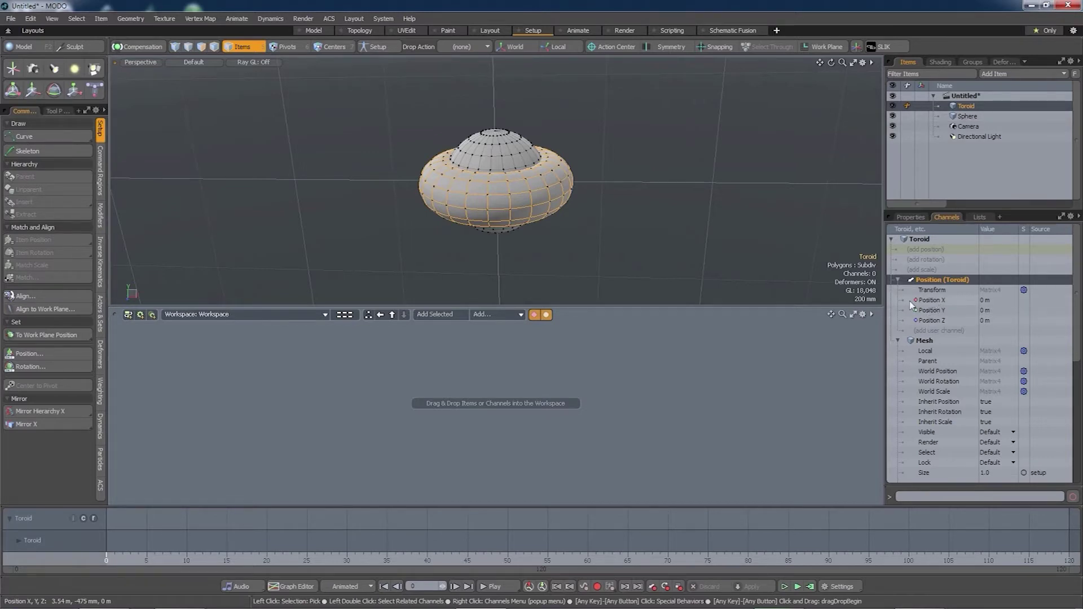
Bring the Toroid's Position X channel into the schematic as a Toroid node
drag(936, 303, 355, 404)
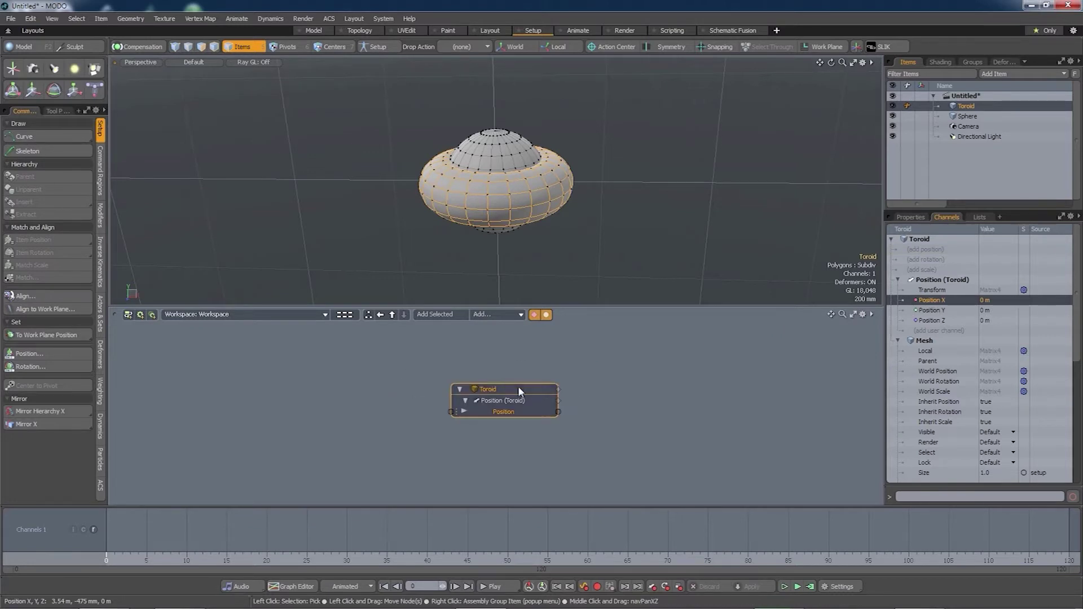
drag(517, 385, 399, 393)
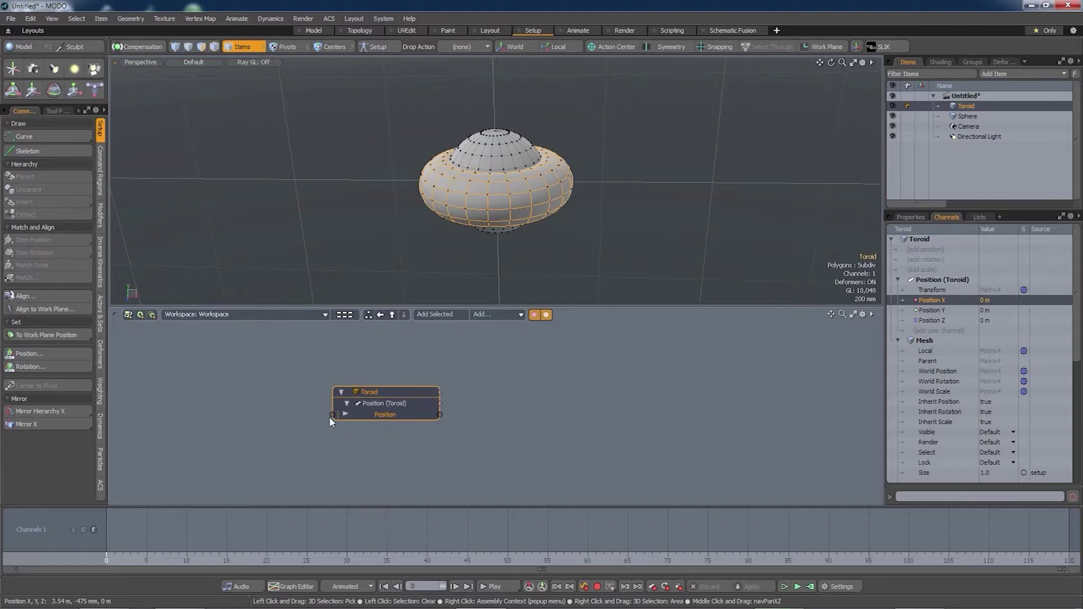
click(345, 414)
Add the Sphere's Position Y to the schematic and wire Toroid Position X into it
click(966, 116)
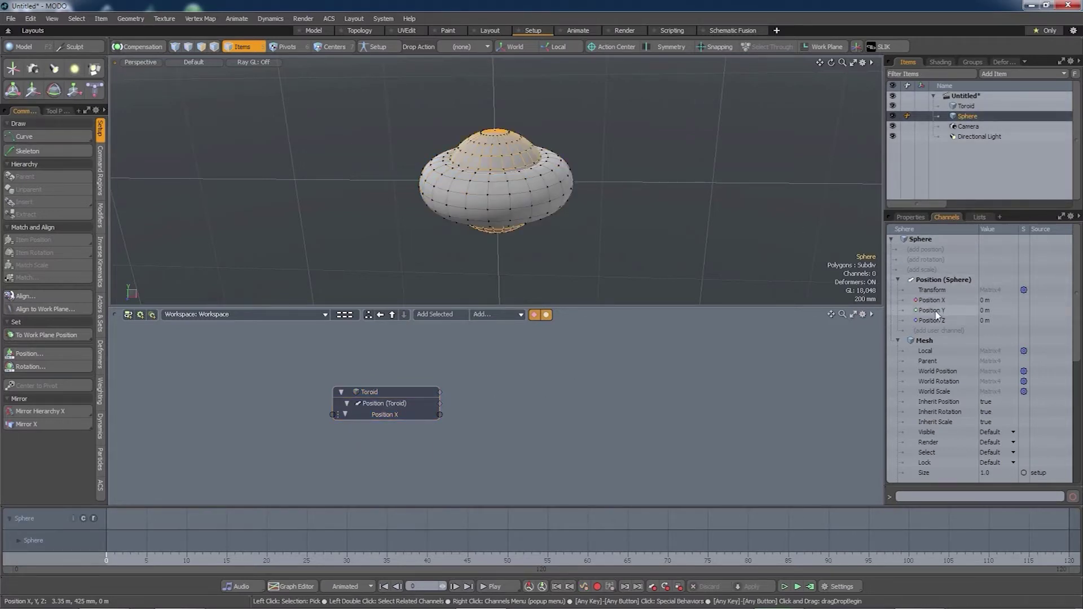
drag(936, 314, 595, 399)
drag(527, 370, 597, 395)
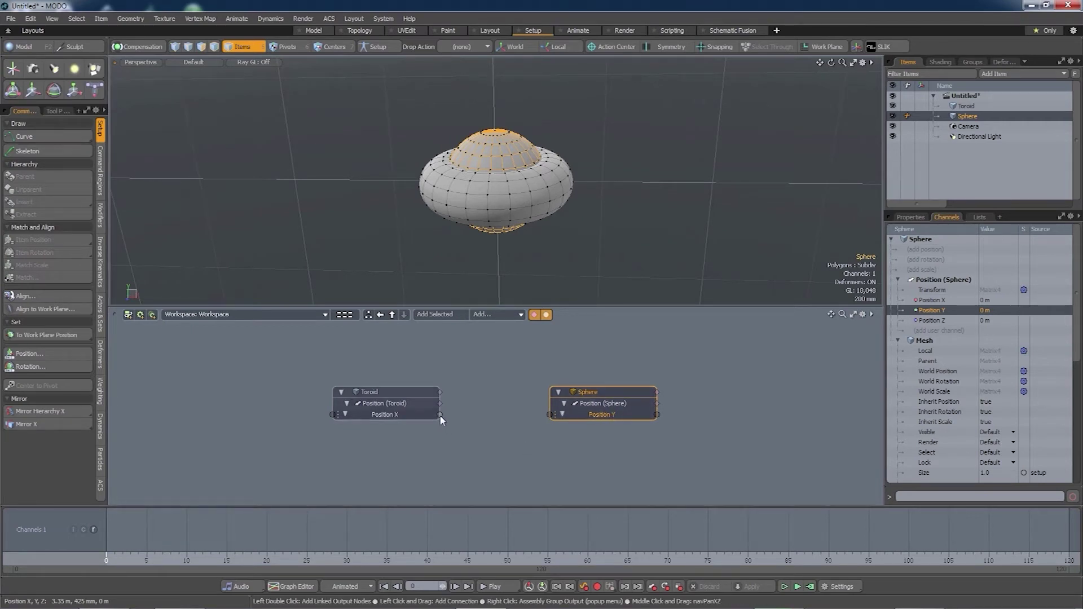
drag(441, 417, 551, 415)
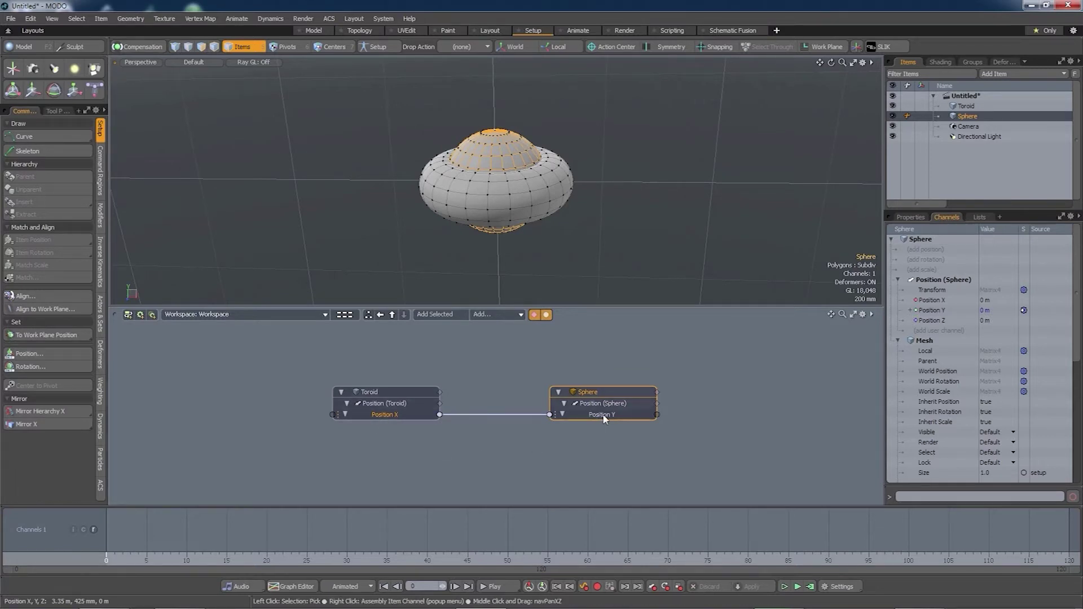
Slide the toroid along X to see the sphere rise, then move the Sphere node up-right
click(542, 200)
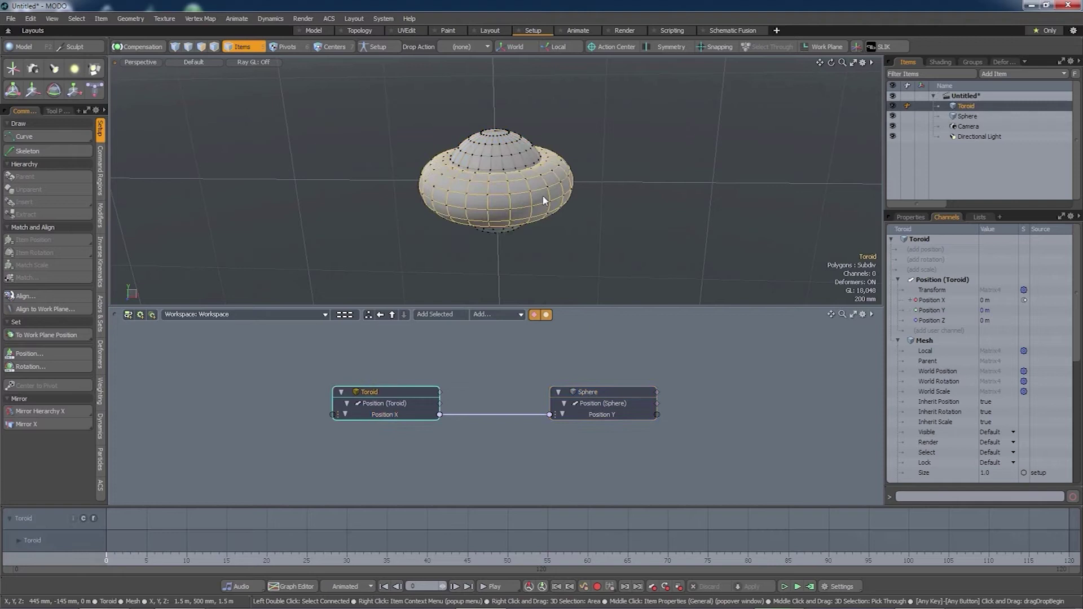
key(y)
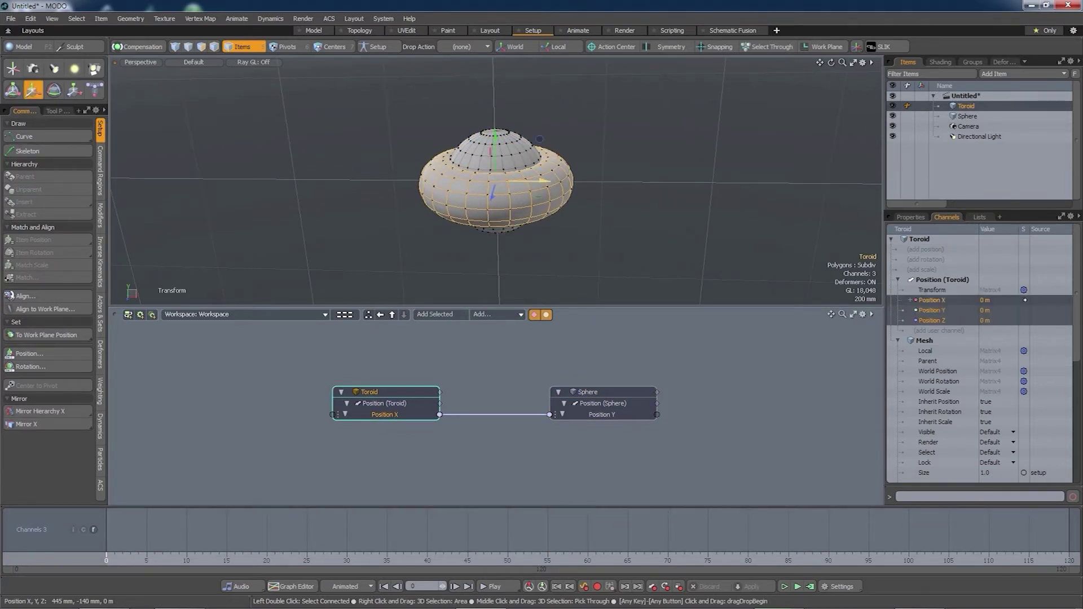
drag(533, 185, 482, 180)
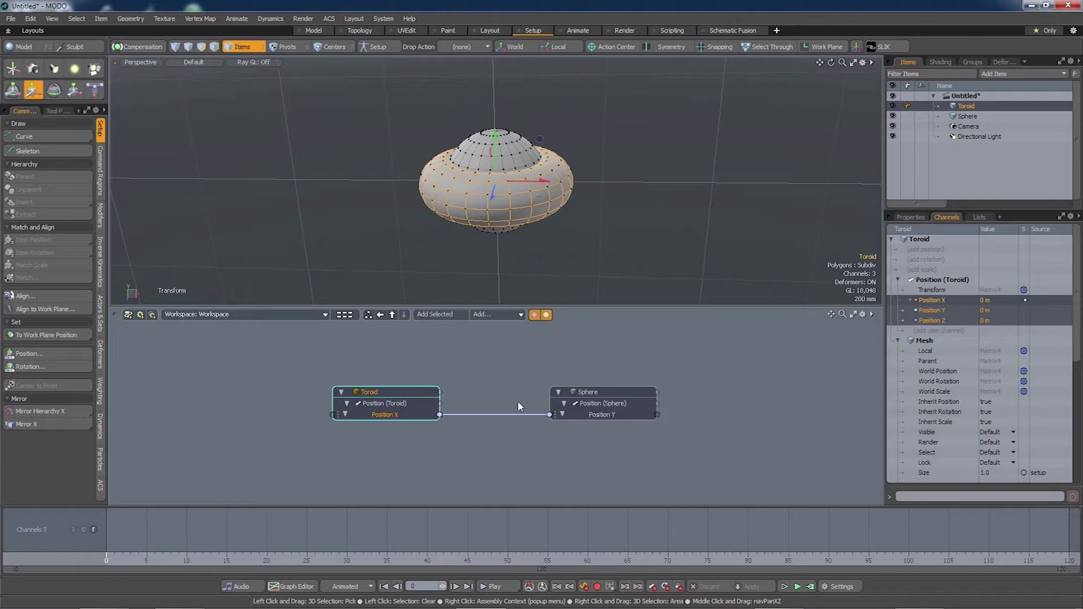
drag(582, 391, 616, 347)
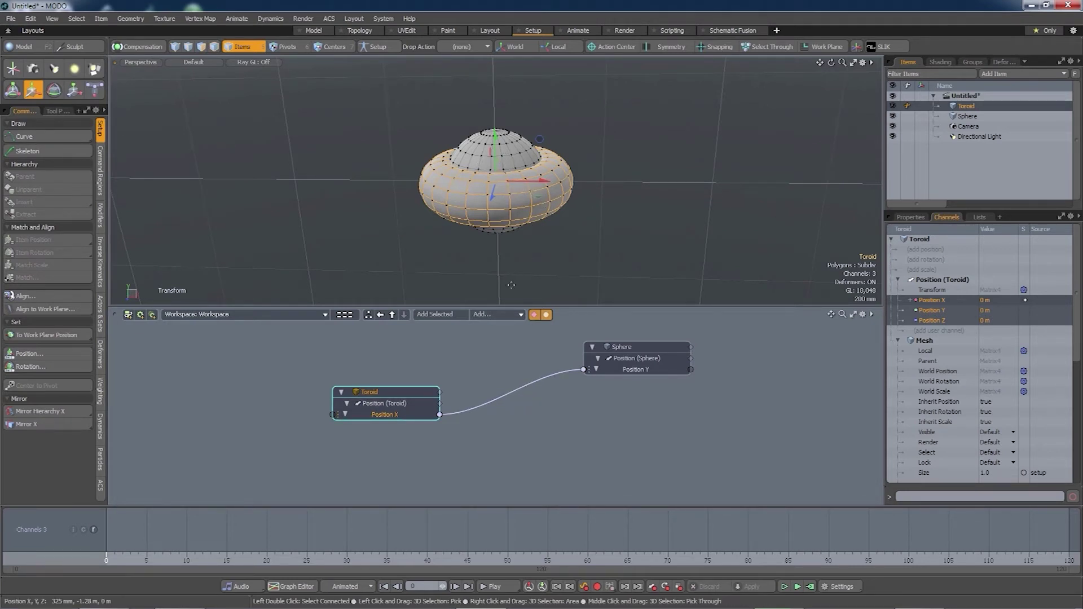
Insert a Basic Math: Divide node into the Toroid-to-Sphere link, keeping the name Basic Math
right_click(520, 393)
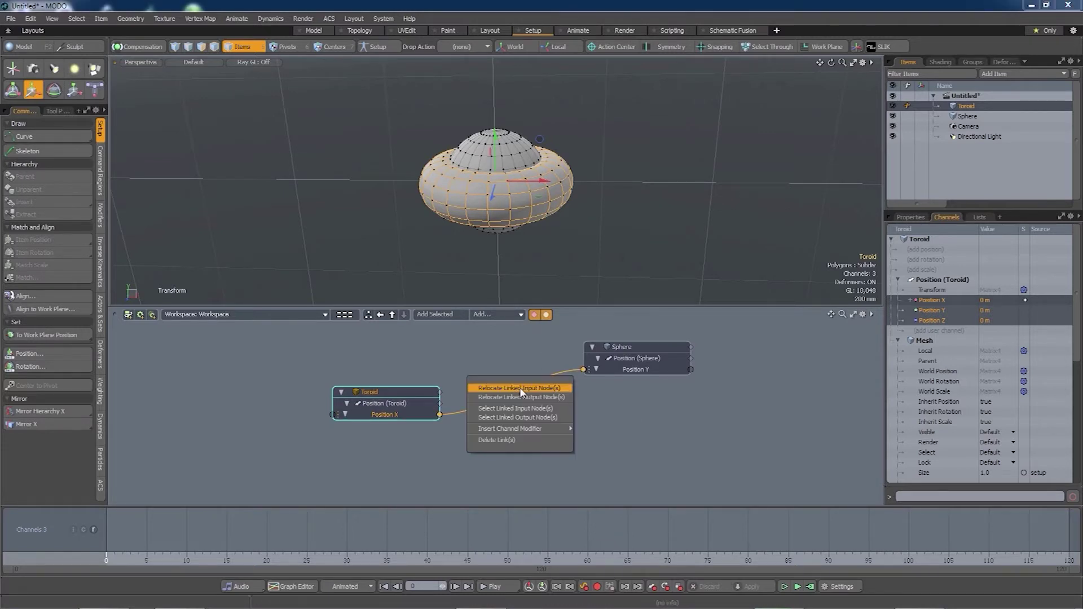
mouse_move(527, 429)
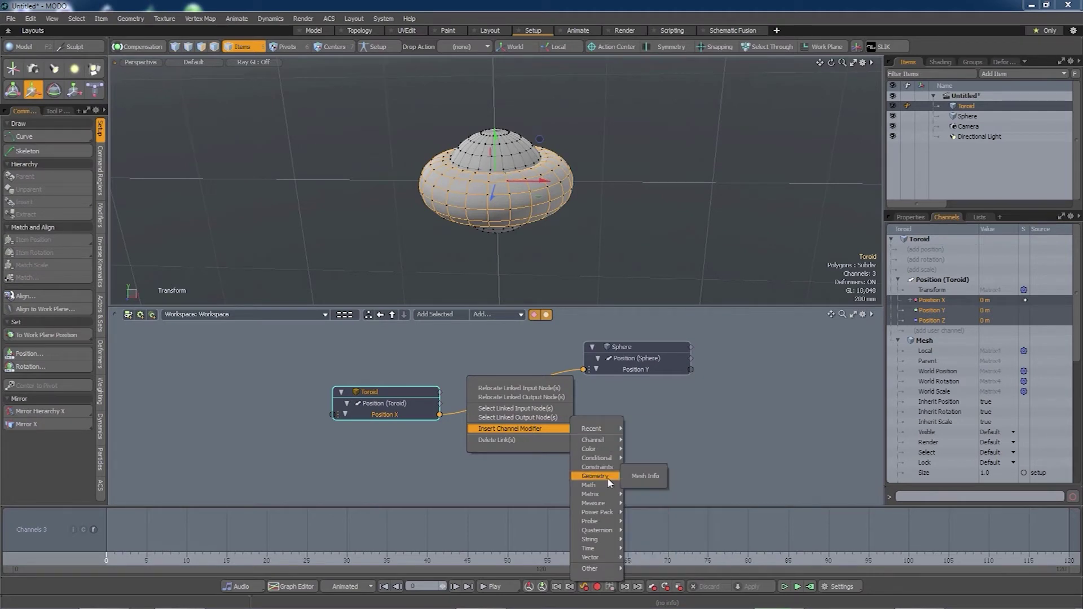
mouse_move(609, 488)
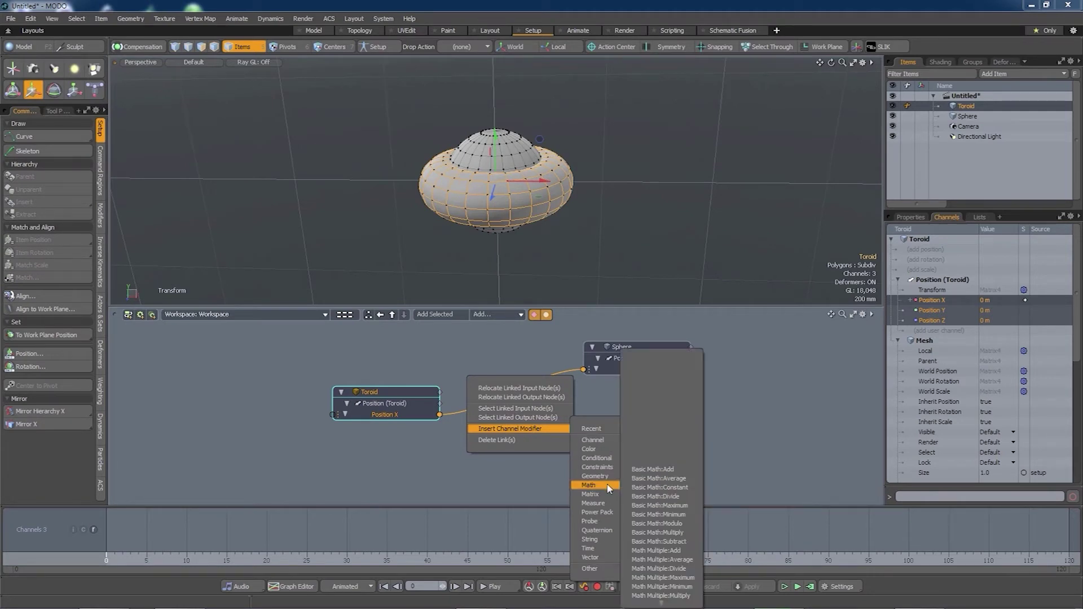
click(660, 496)
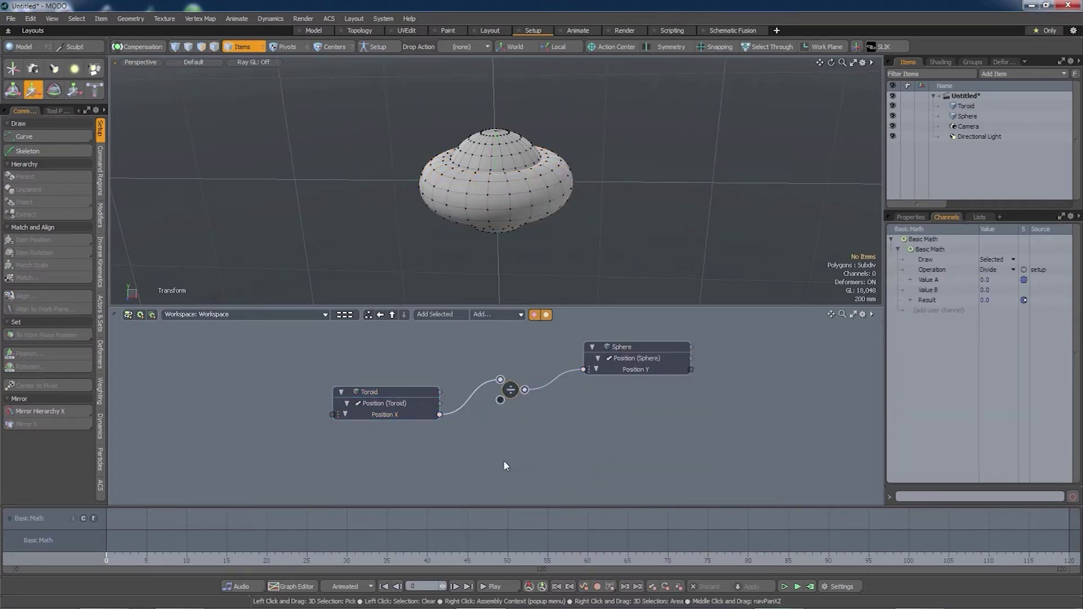
double_click(513, 396)
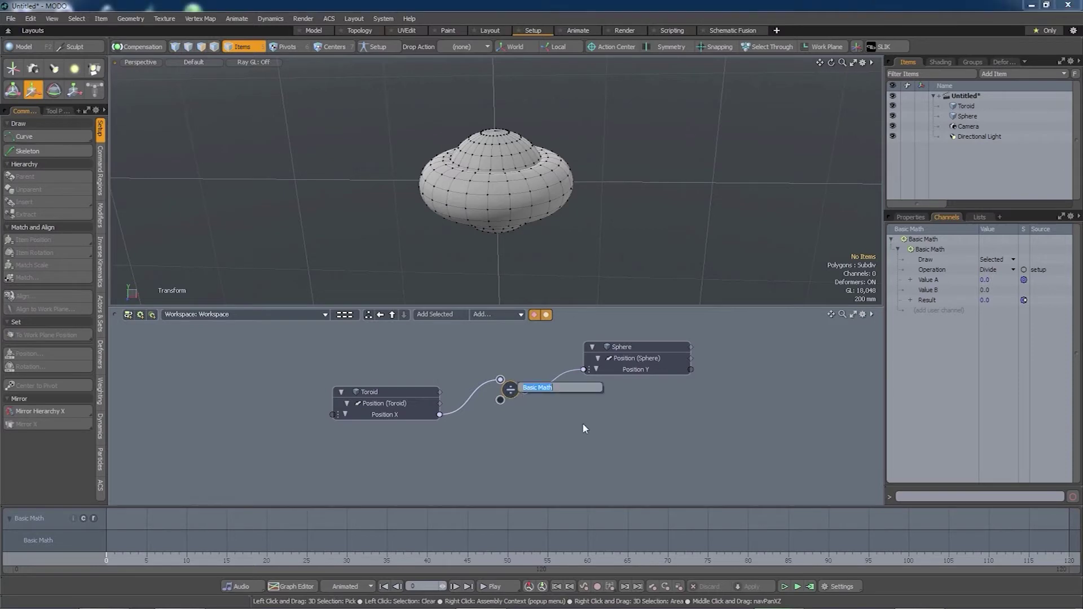
key(Return)
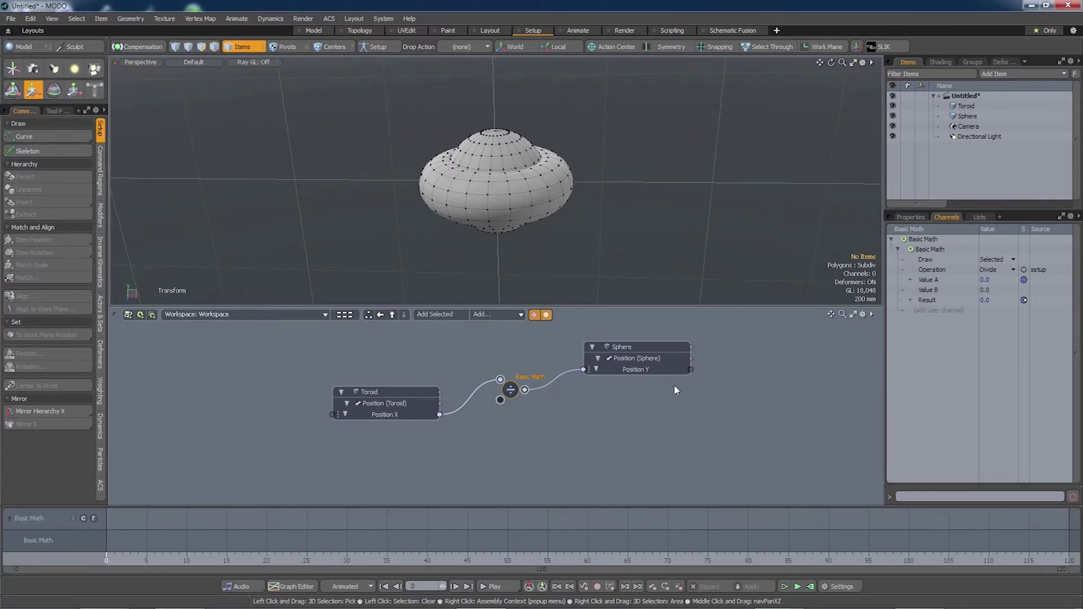
Set the Basic Math node's Value B divisor to 5
click(909, 216)
click(992, 254)
text(0)
key(Return)
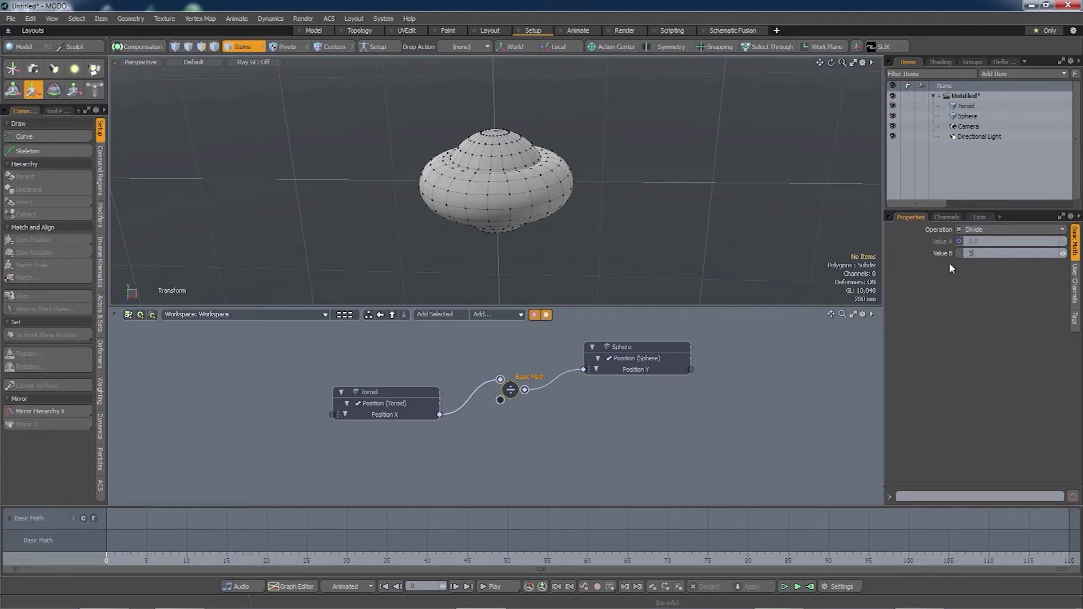
key(Return)
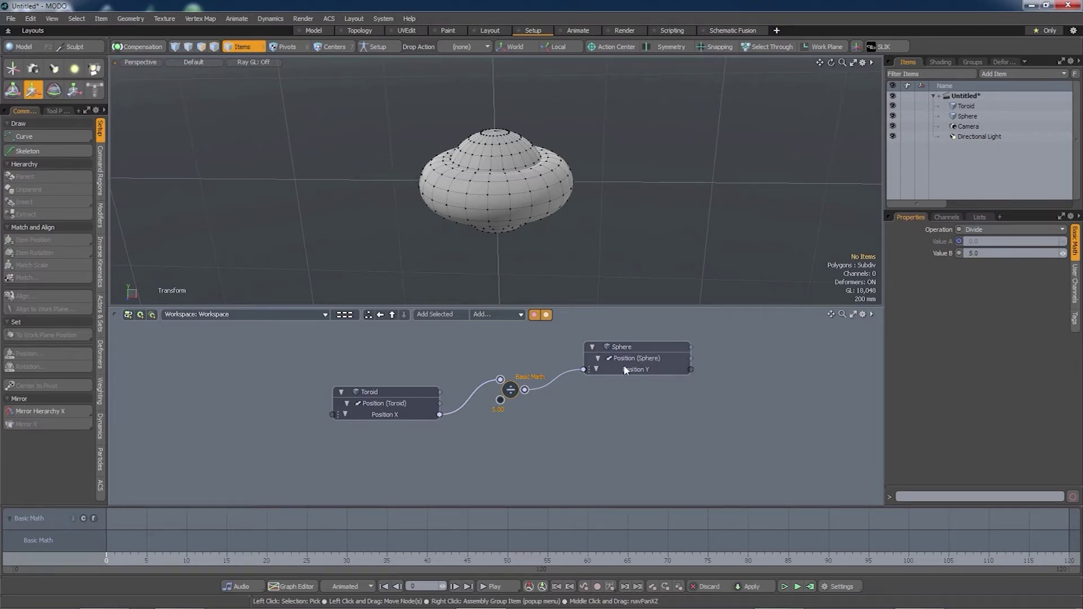
click(397, 391)
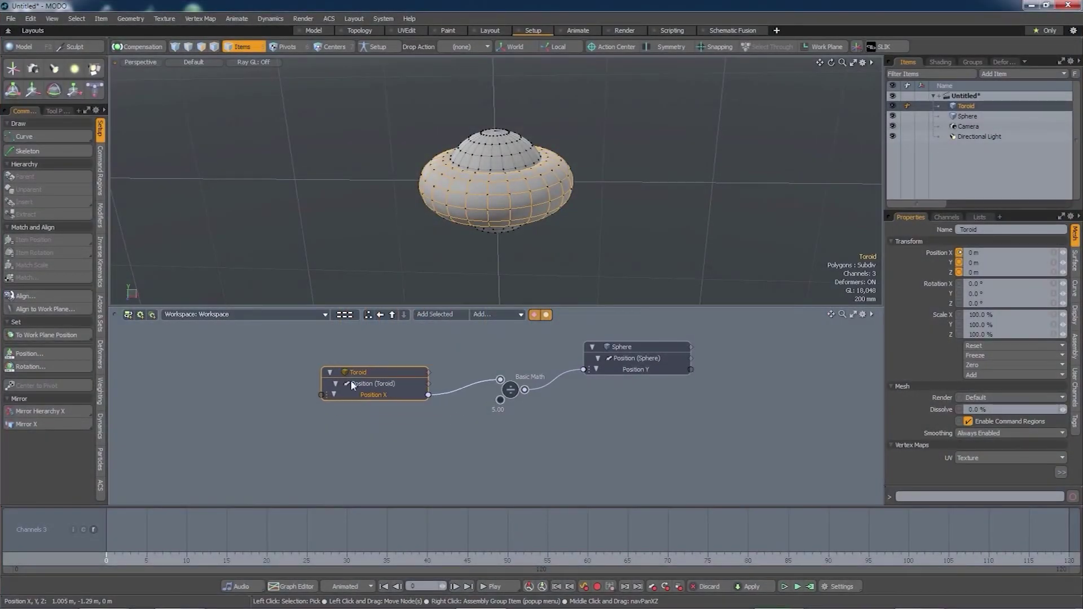
Reposition the Toroid and Sphere nodes, then delete the Toroid and undo the deletion
drag(350, 380, 383, 375)
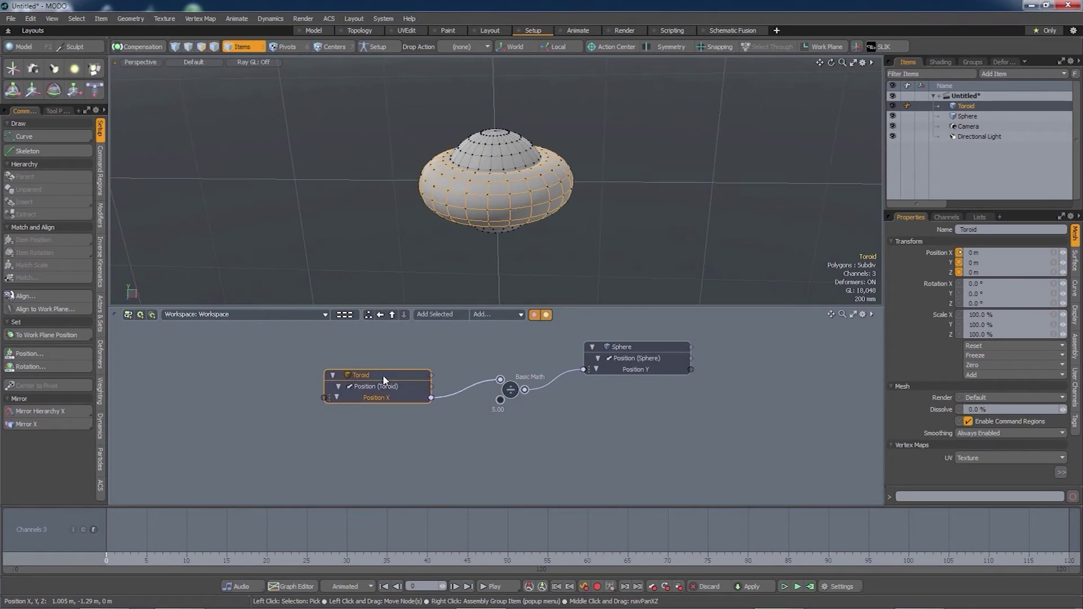
mouse_move(648, 345)
mouse_down()
mouse_move(660, 374)
mouse_move(654, 363)
mouse_up()
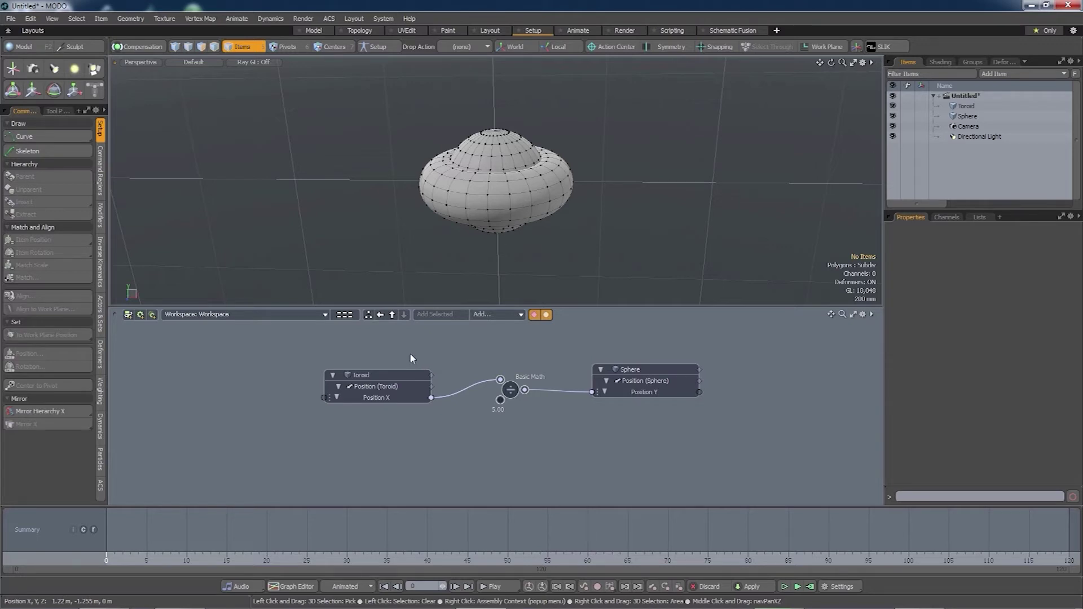
click(376, 376)
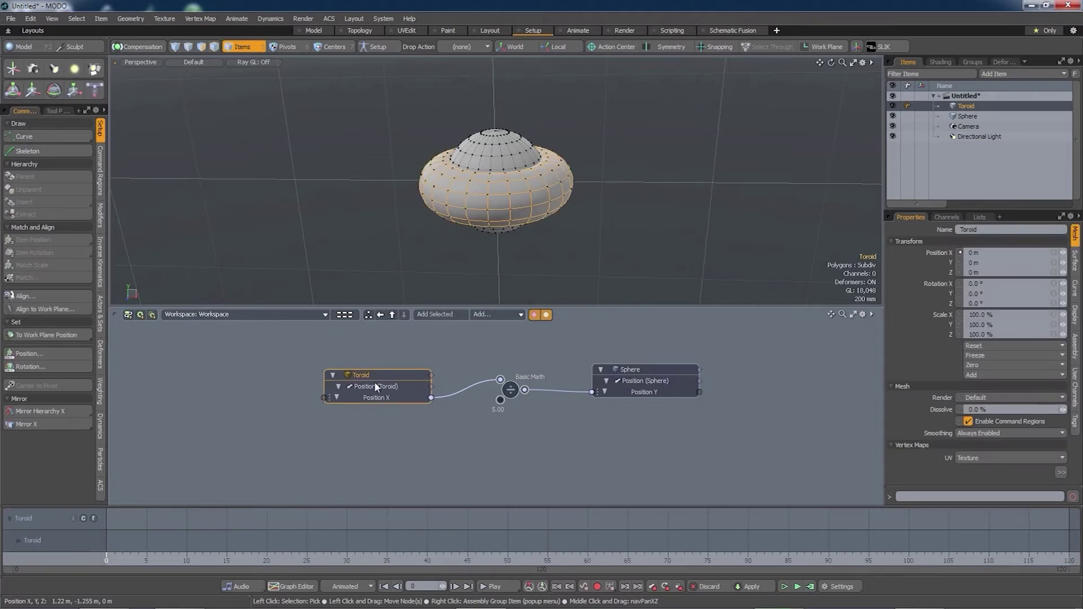
key(Delete)
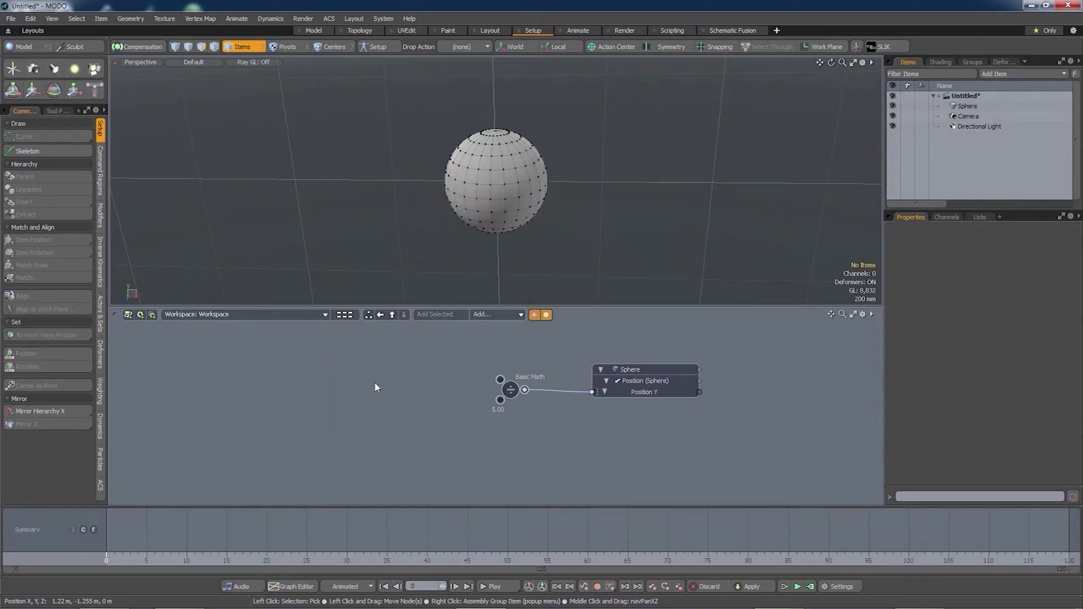
key(ctrl+z)
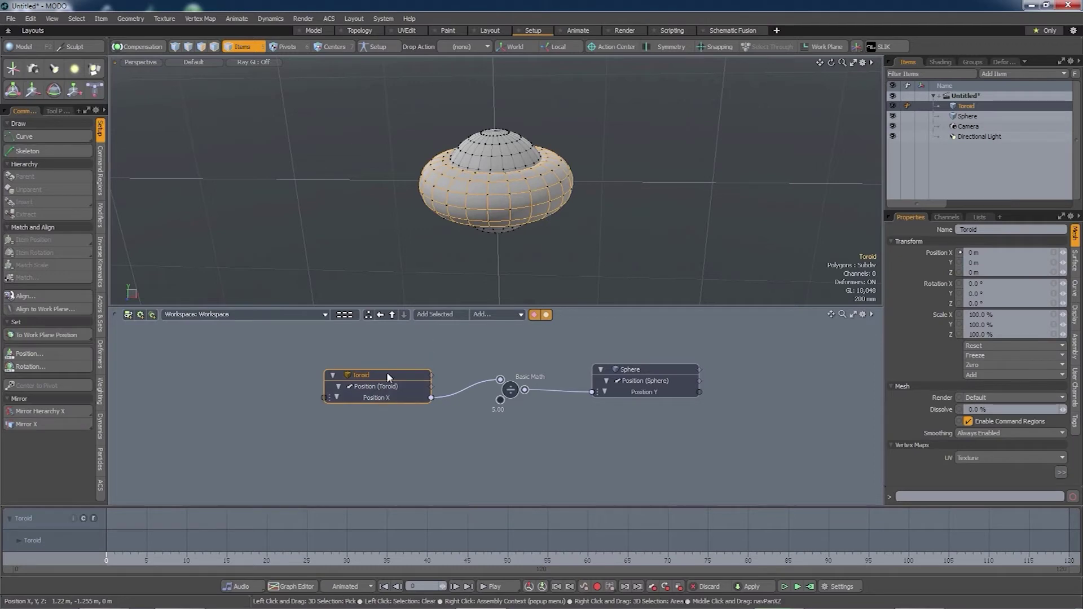
right_click(382, 373)
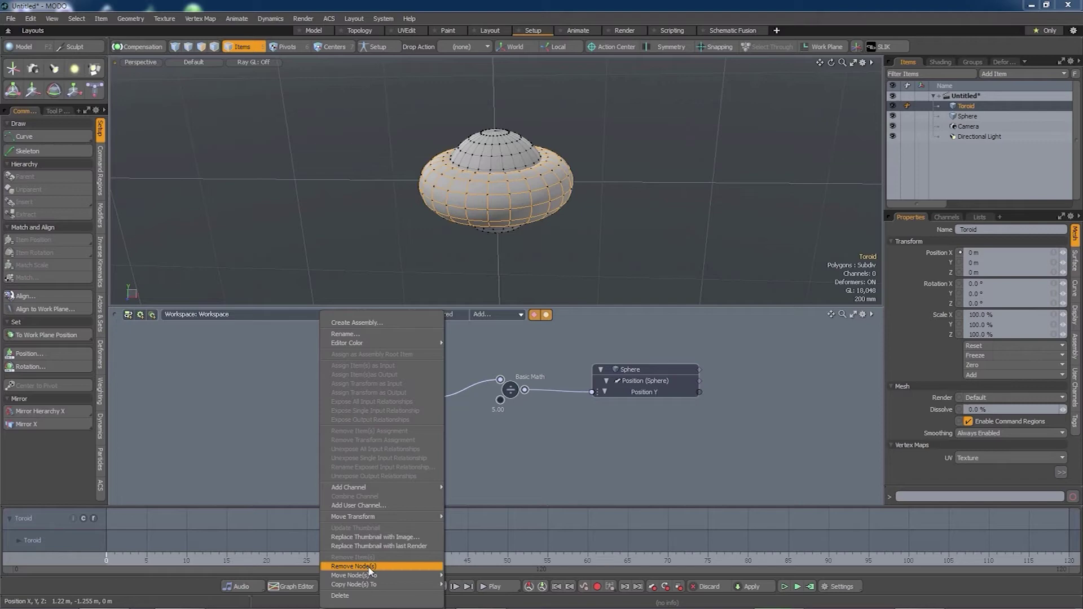
click(369, 567)
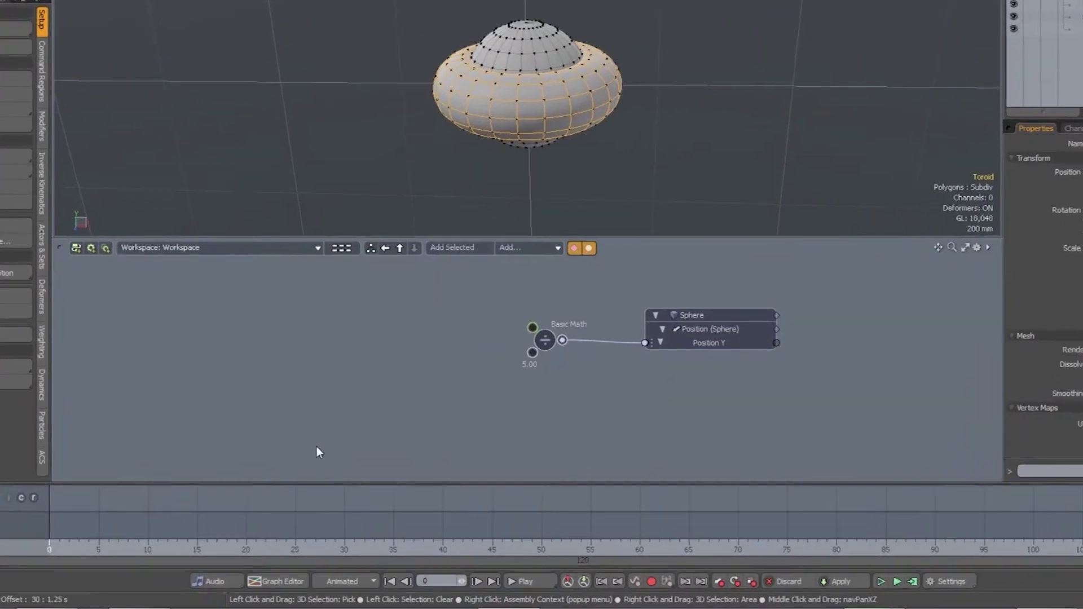
key(ctrl+z)
click(419, 417)
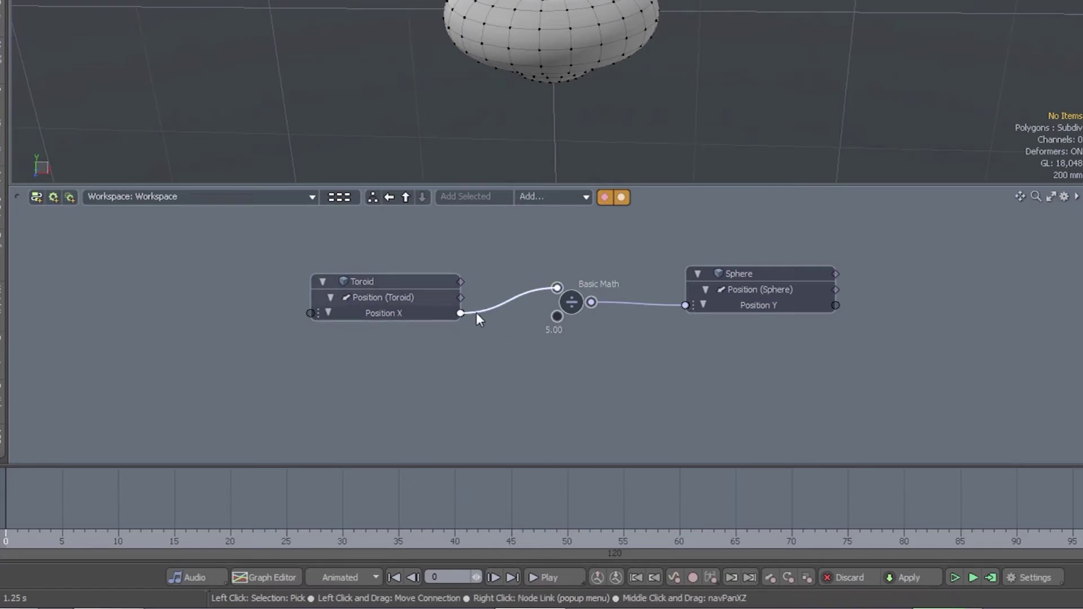
drag(476, 314, 474, 363)
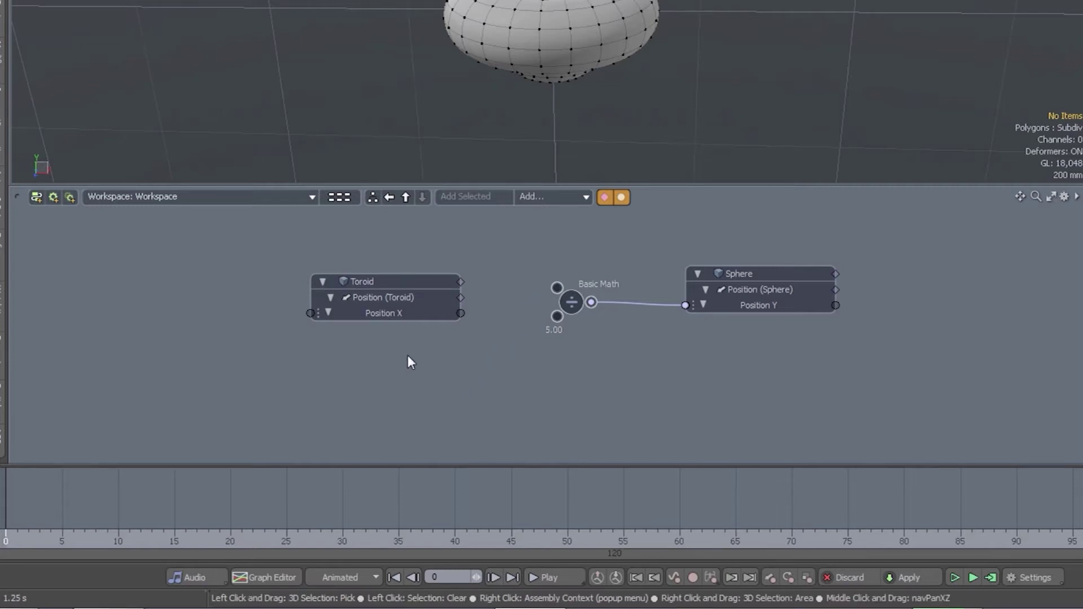
drag(445, 312, 560, 290)
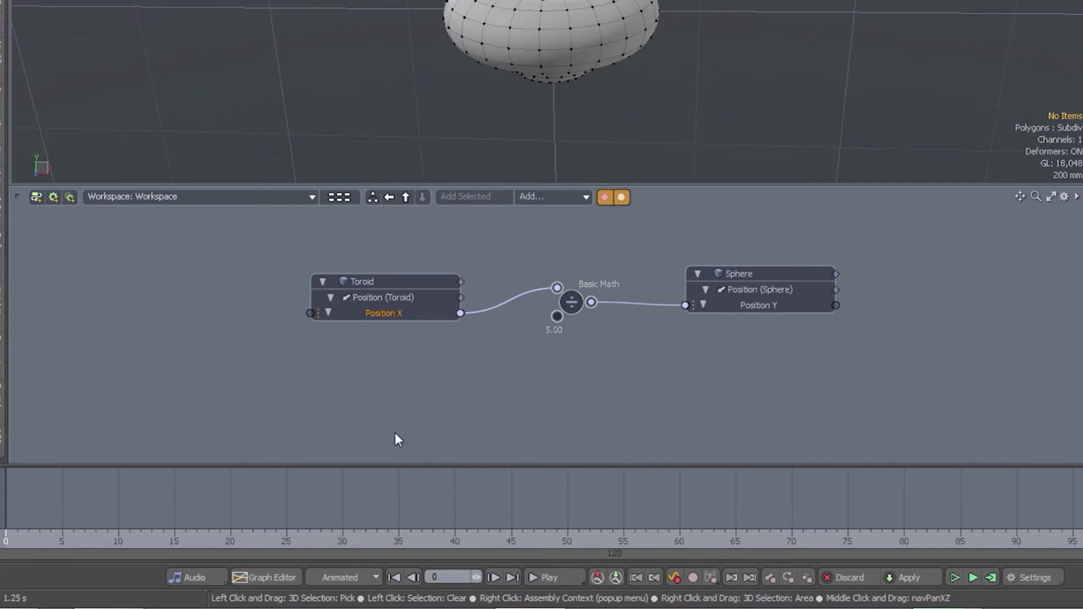
drag(478, 309, 441, 315)
drag(460, 313, 713, 390)
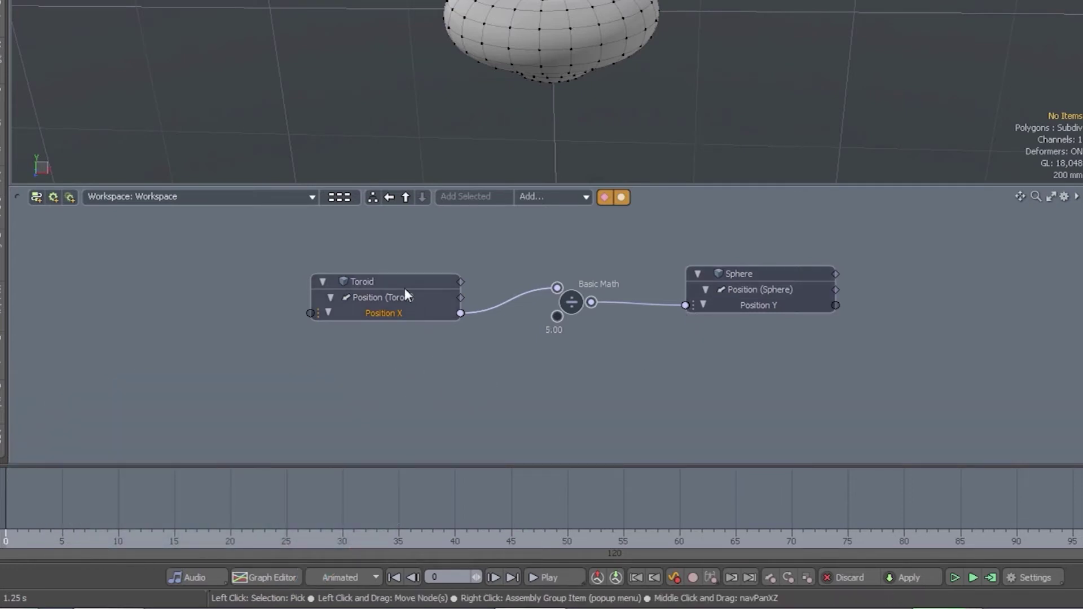
Rearrange the Toroid and Basic Math nodes, then move the Toroid and Sphere nodes together
drag(396, 281, 380, 394)
drag(314, 354, 401, 311)
drag(573, 303, 589, 350)
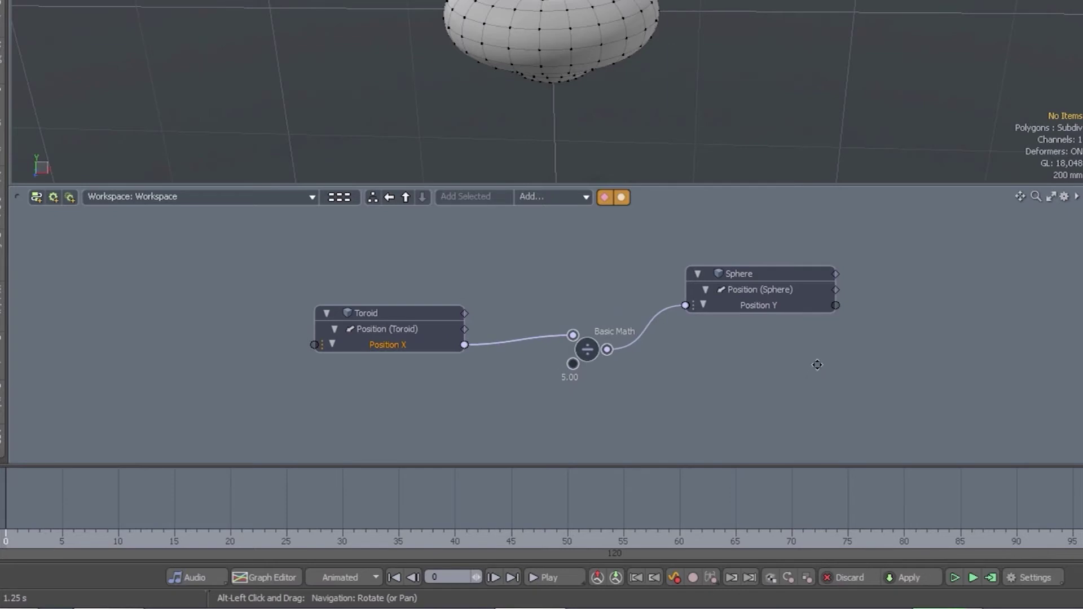
middle_drag(814, 365, 770, 368)
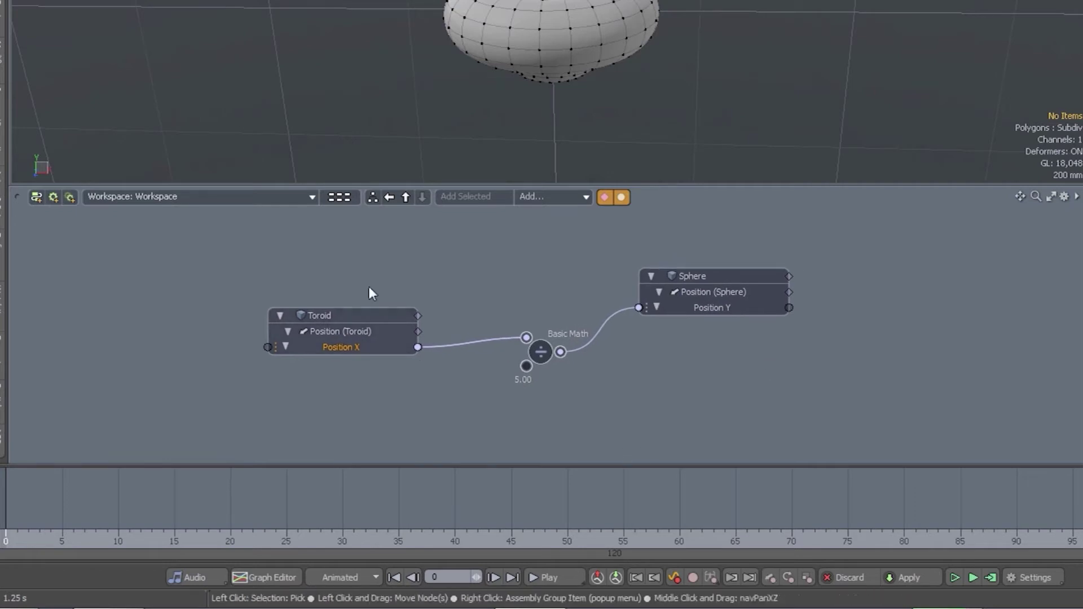
click(334, 248)
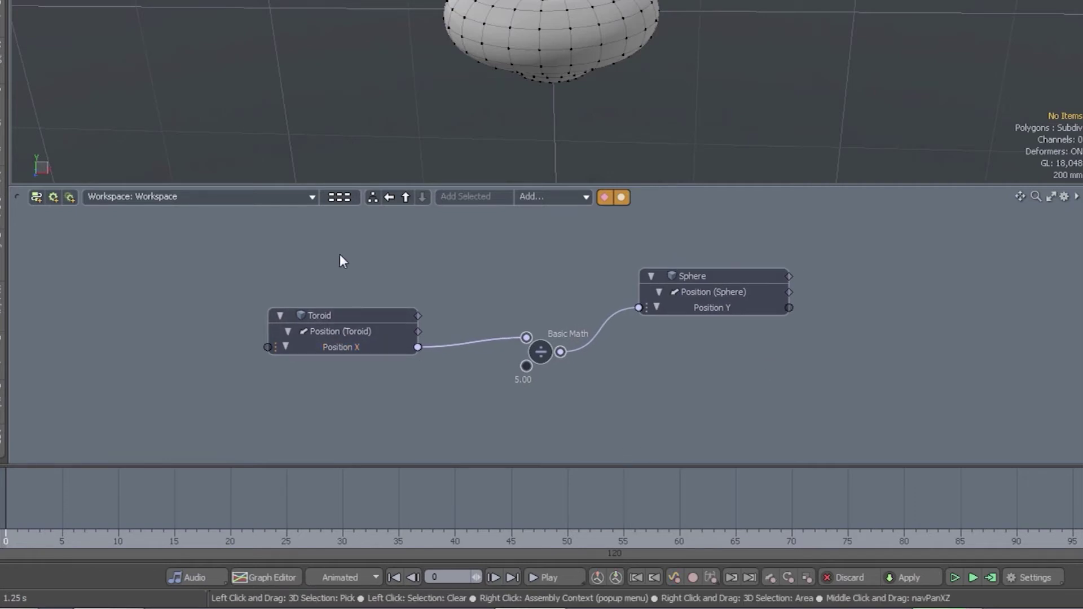
click(340, 316)
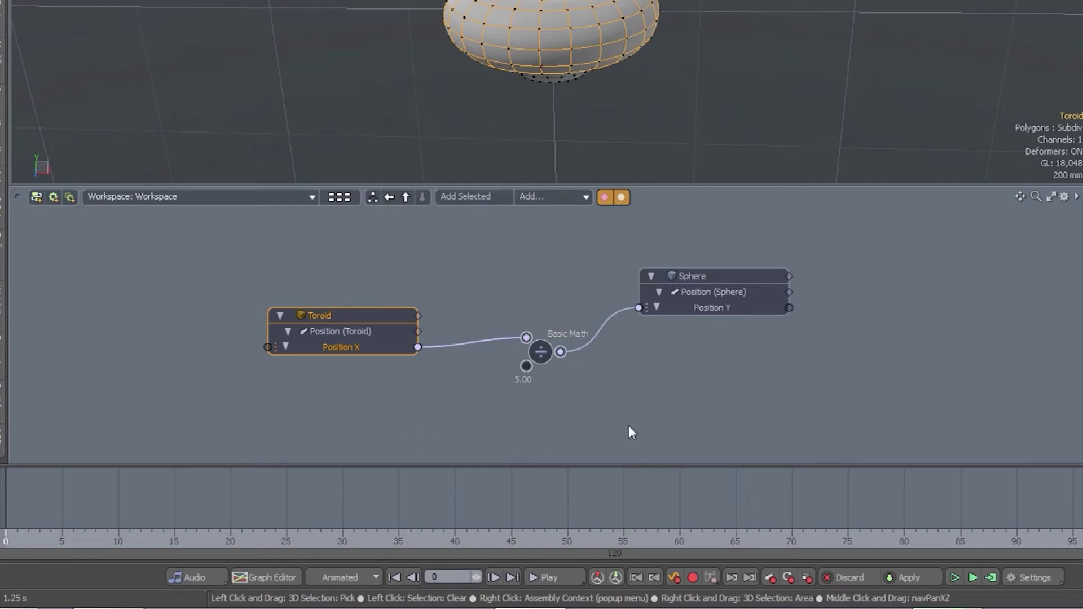
shift+click(704, 276)
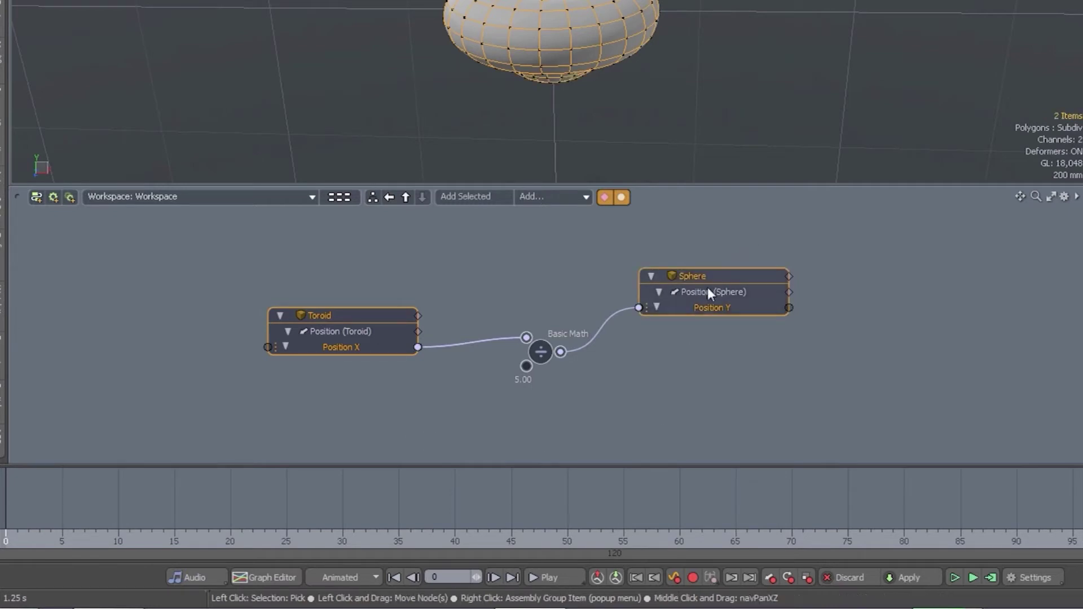
drag(713, 276, 735, 302)
click(671, 422)
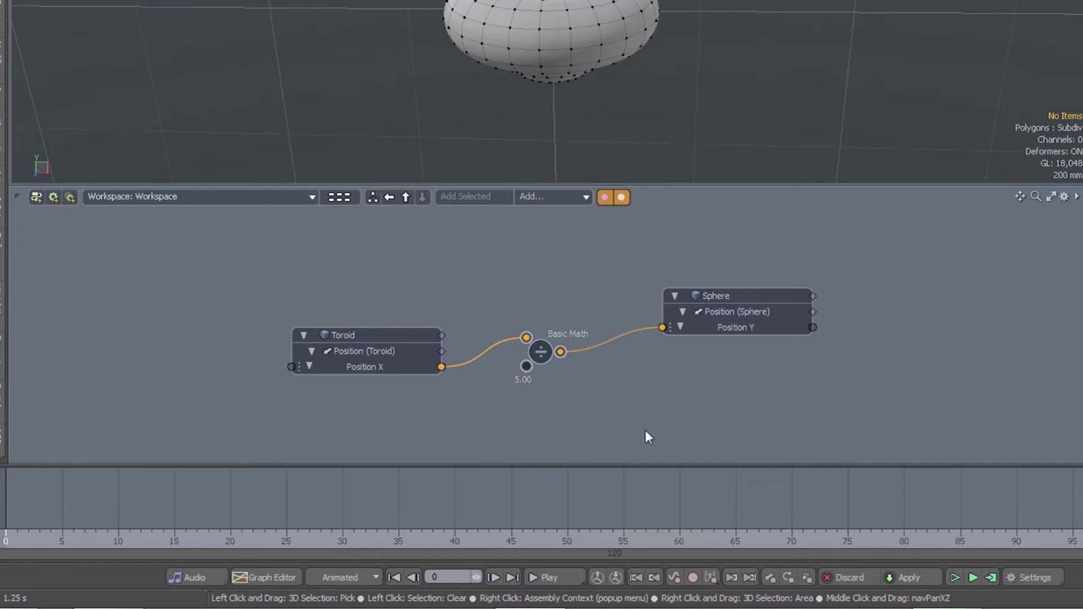
Delete and restore both Basic Math links, then marquee-select every node in the graph
key(Delete)
key(ctrl+z)
click(620, 334)
shift+click(477, 358)
click(479, 409)
click(372, 364)
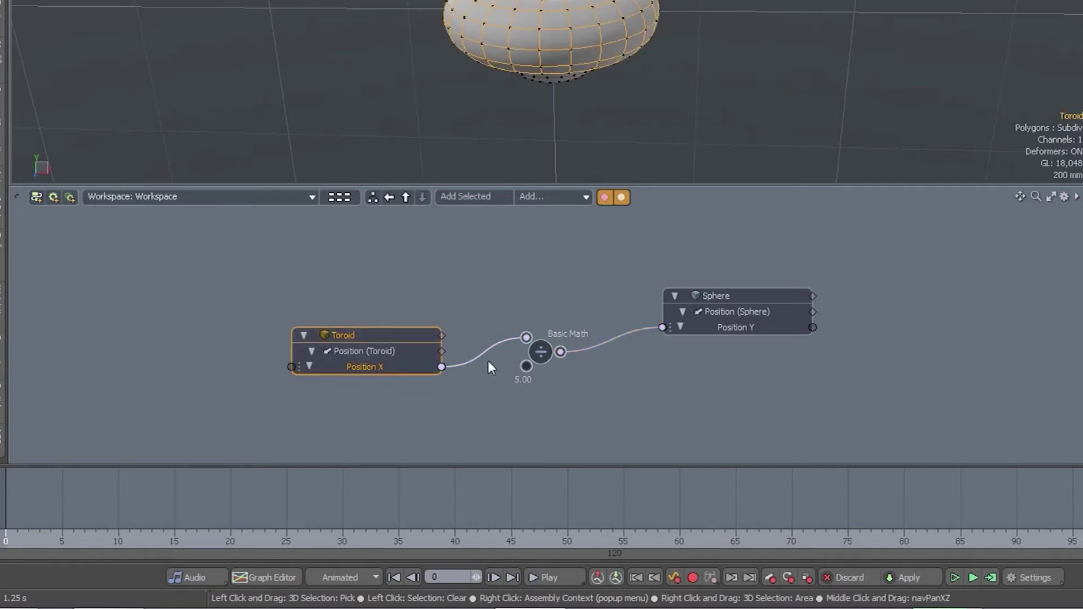
shift+click(714, 327)
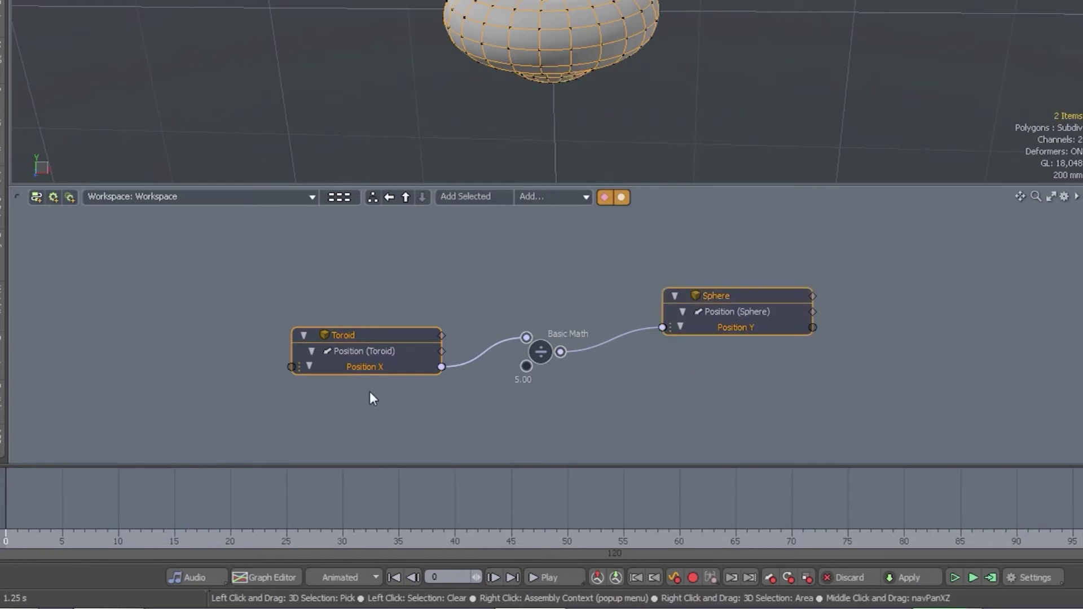
click(645, 400)
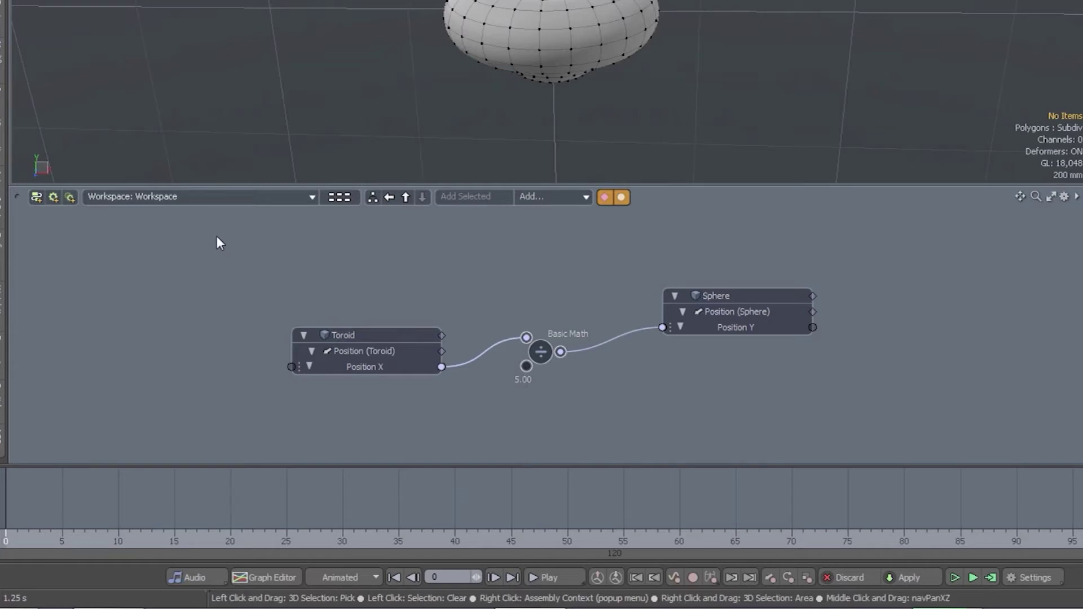
drag(228, 262, 934, 398)
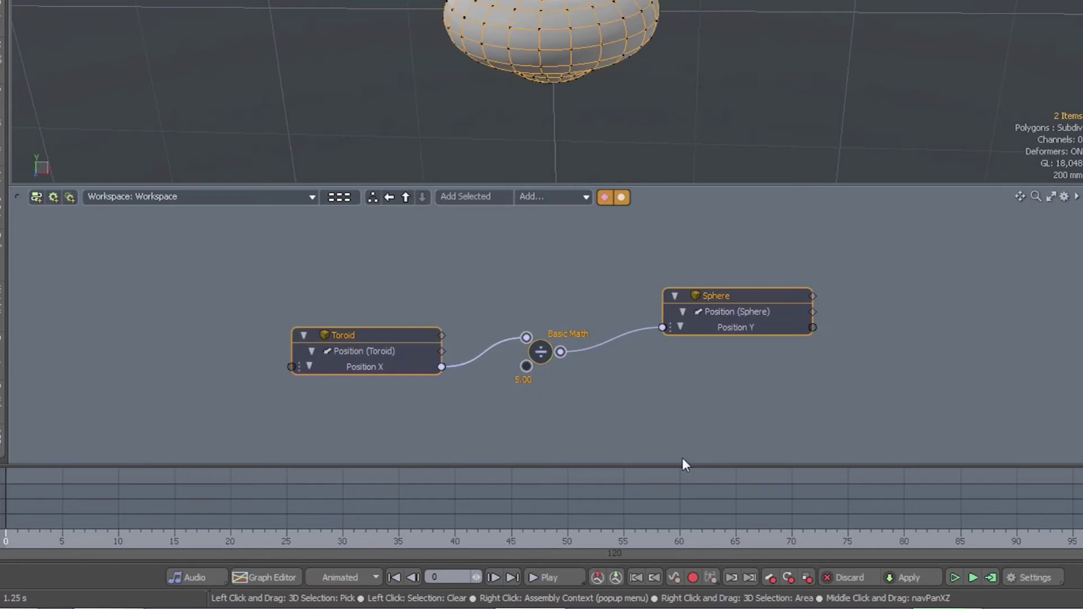
click(623, 440)
scroll(327, 354, up, 5)
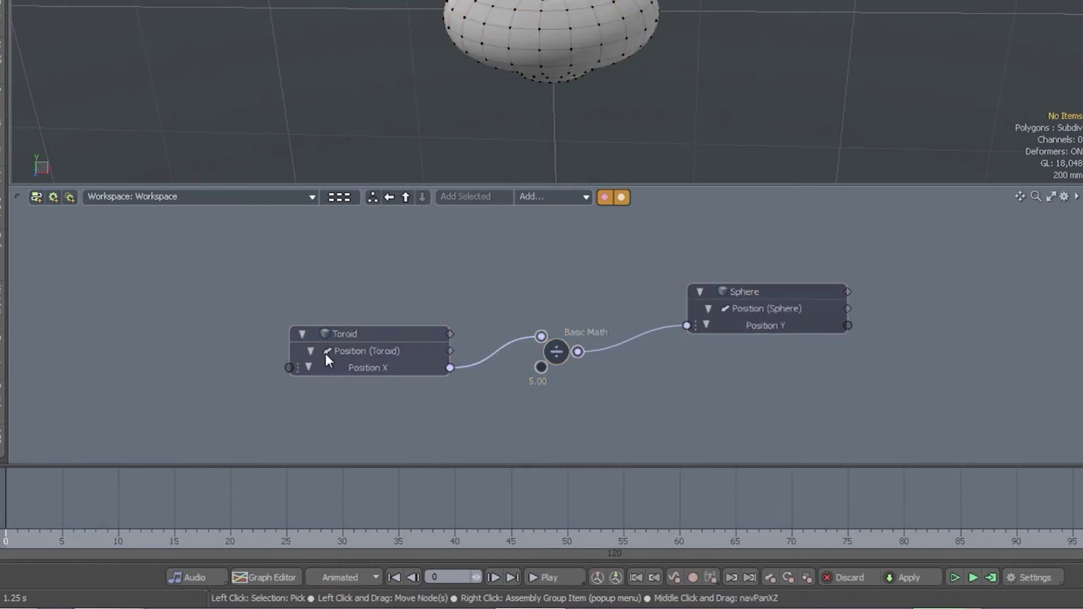
scroll(326, 351, down, 5)
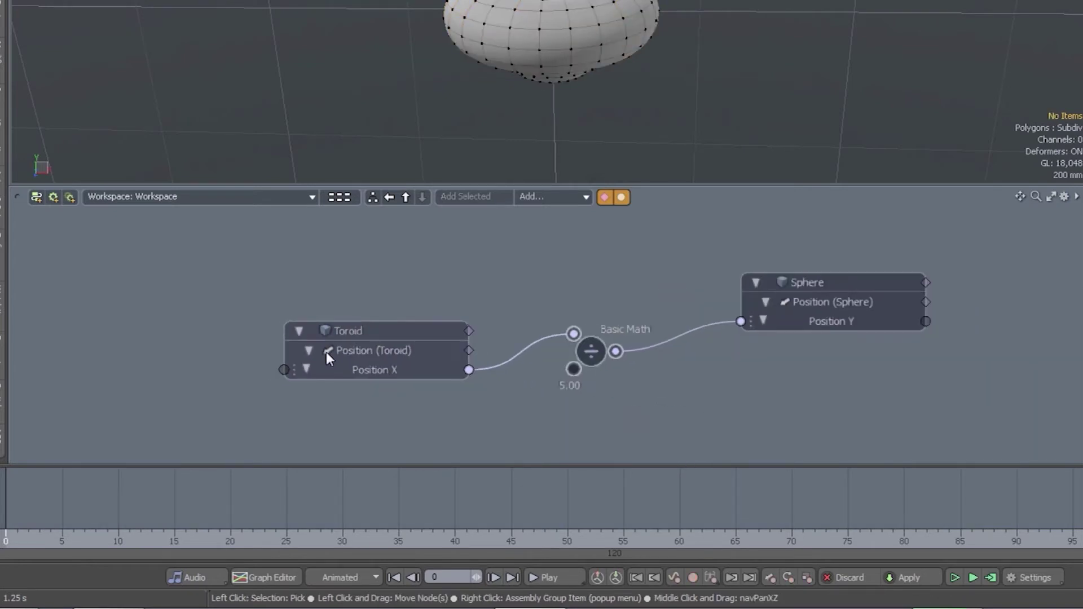
scroll(326, 352, up, 2)
scroll(326, 352, up, 4)
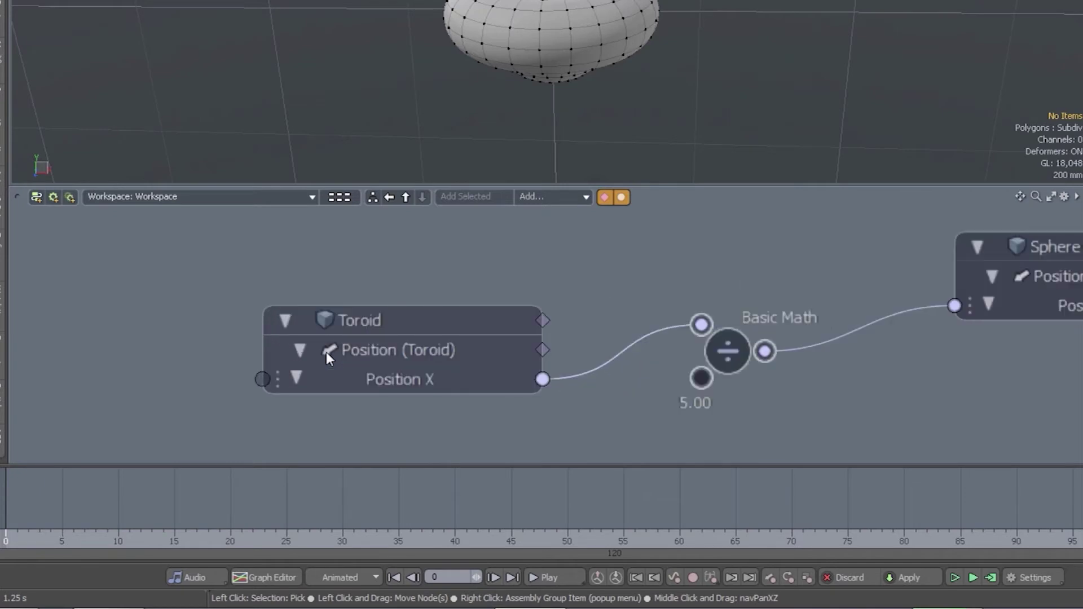
scroll(325, 352, down, 2)
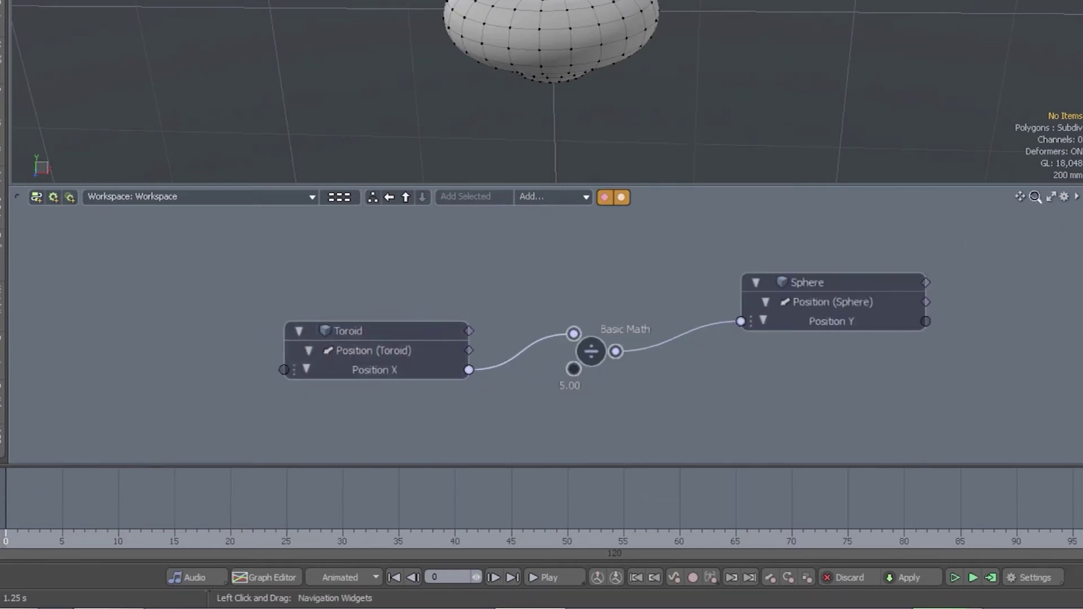
drag(1035, 197, 769, 261)
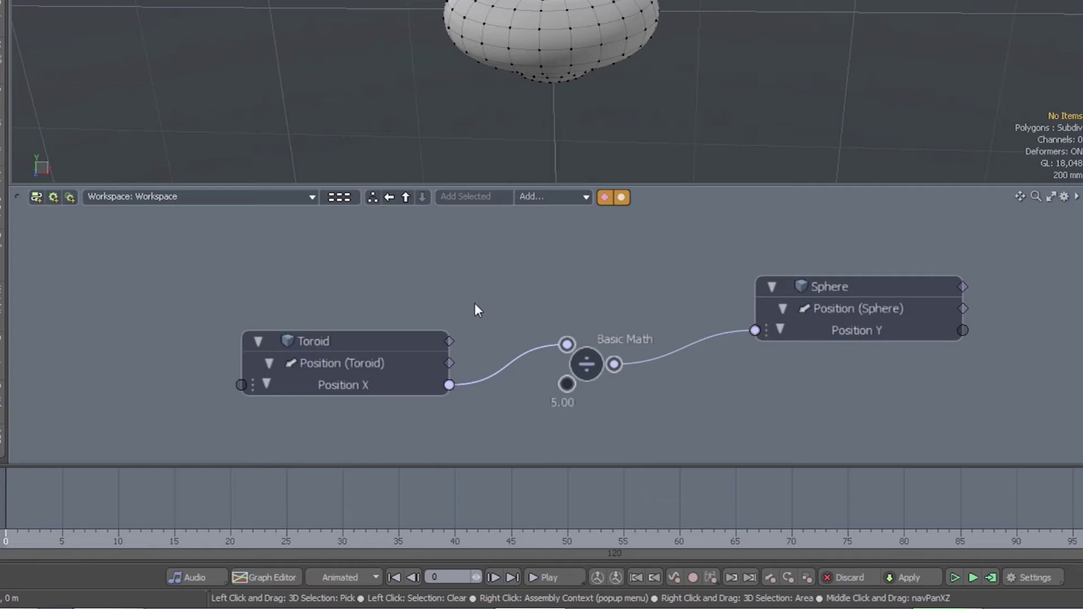
scroll(543, 300, down, 2)
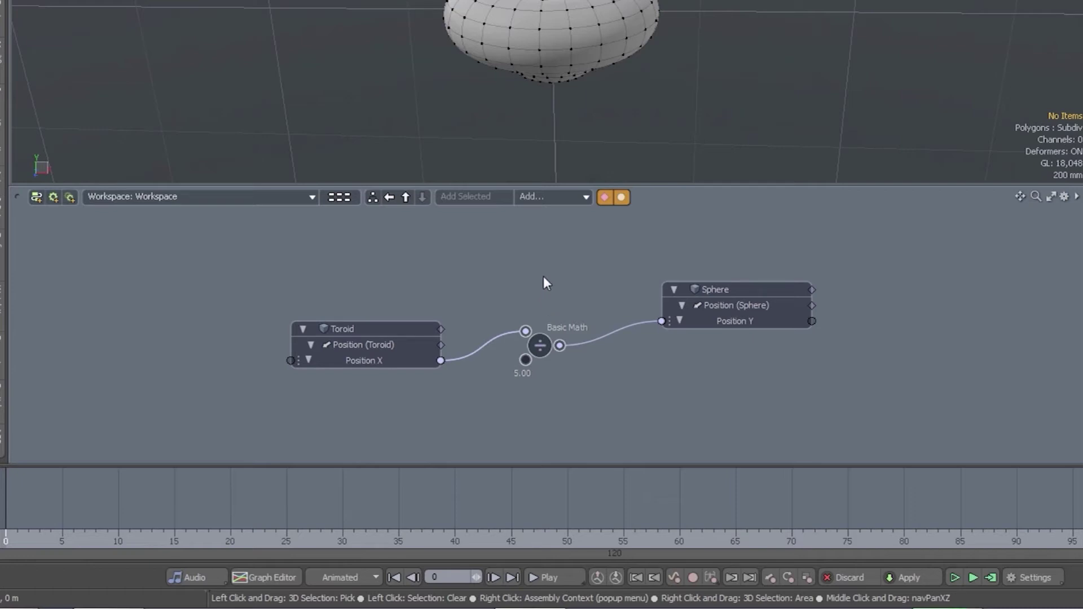
click(371, 327)
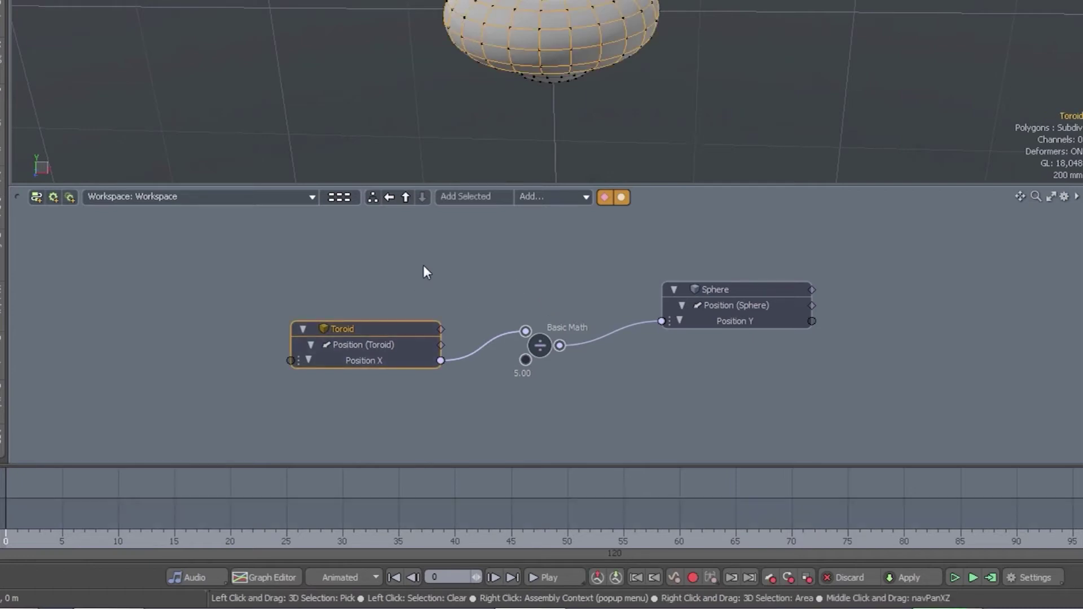
key(shift)
middle_drag(424, 272, 609, 269)
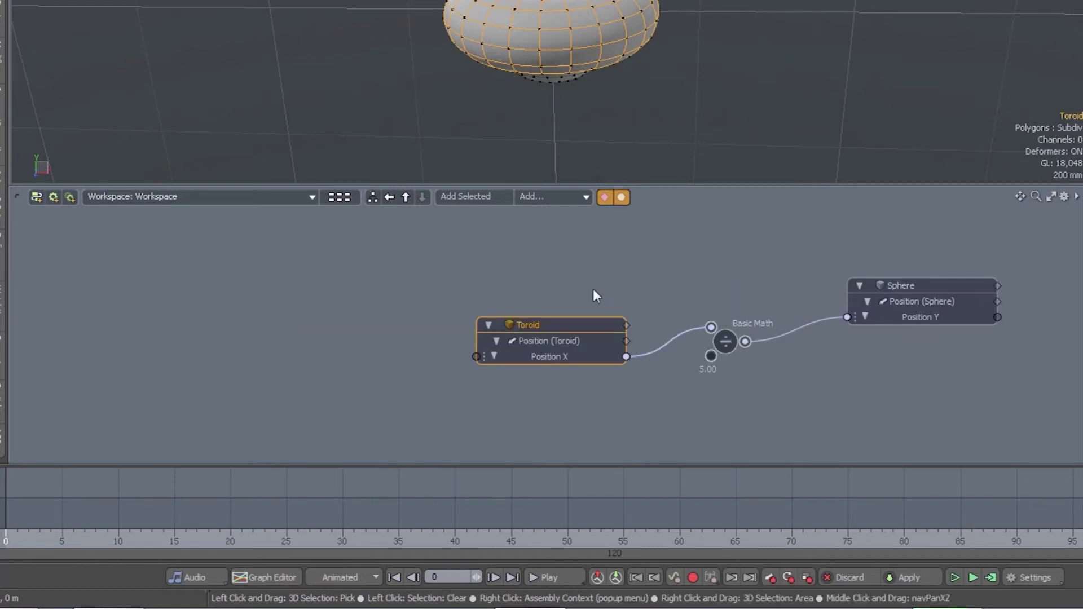
Zoom the schematic out and back, then magnify the Toroid node to read Position X at 0 m
scroll(564, 310, up, 3)
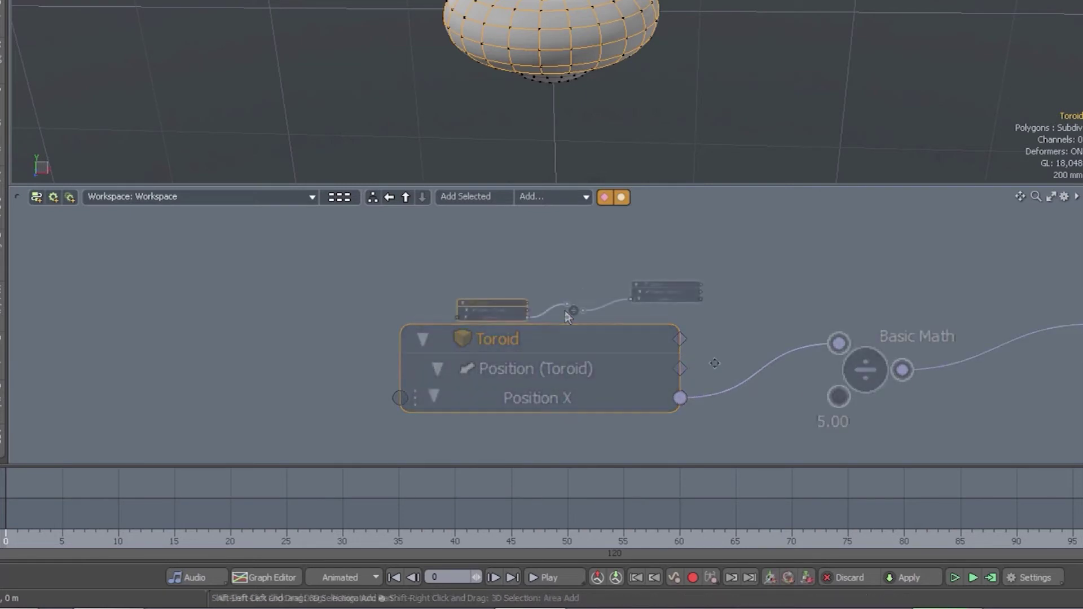
scroll(695, 390, down, 6)
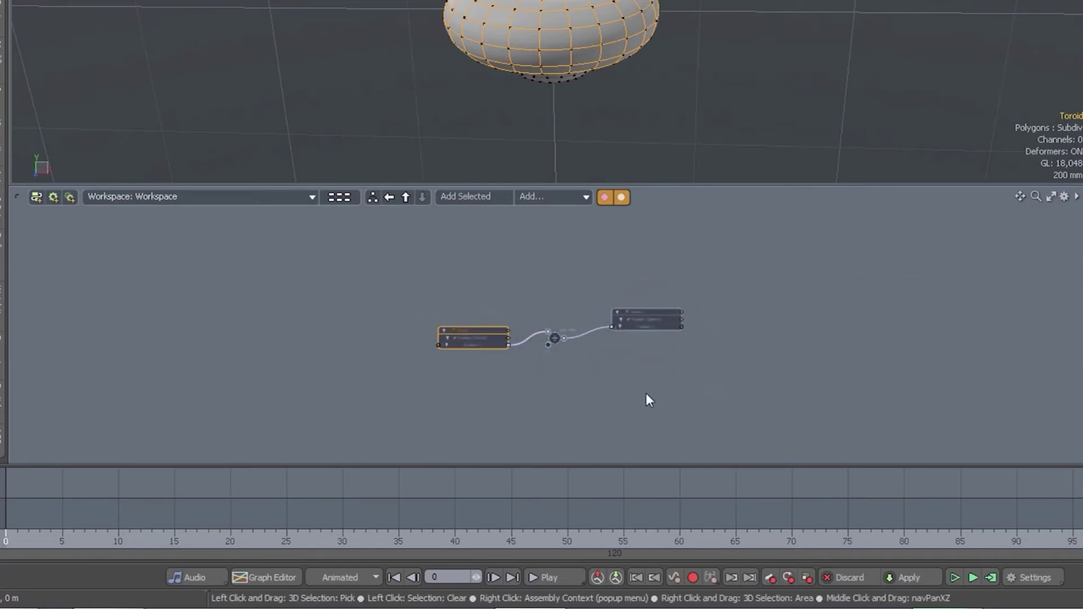
scroll(530, 363, up, 3)
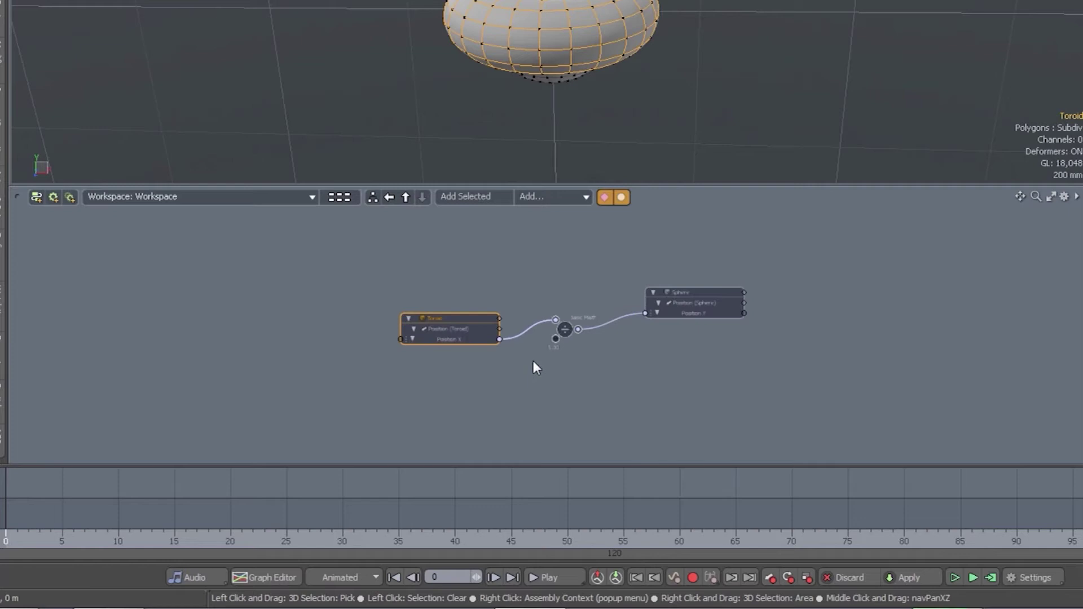
scroll(534, 361, down, 1)
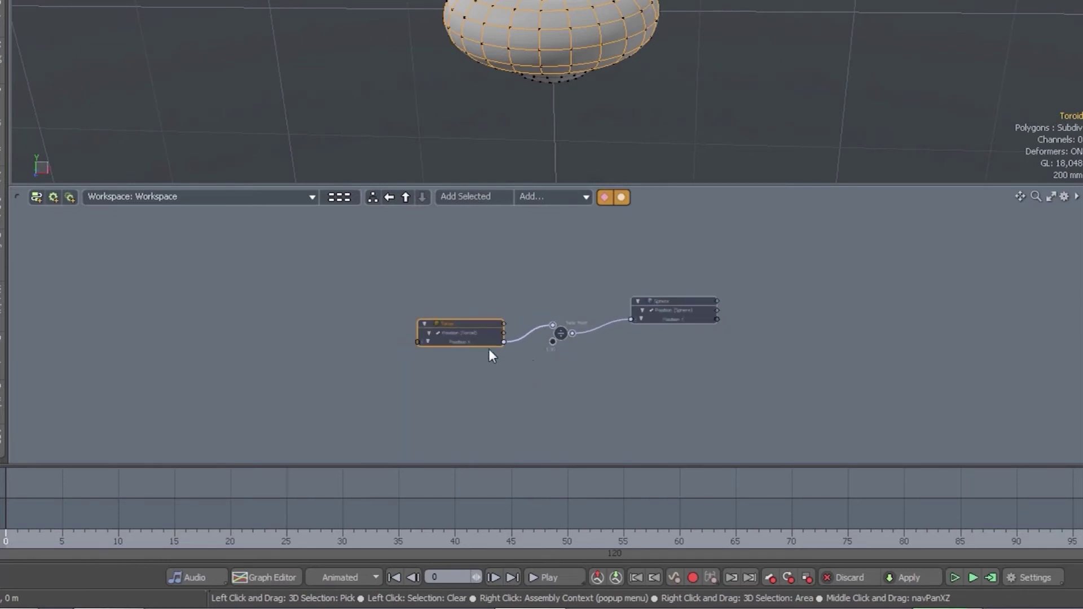
click(470, 323)
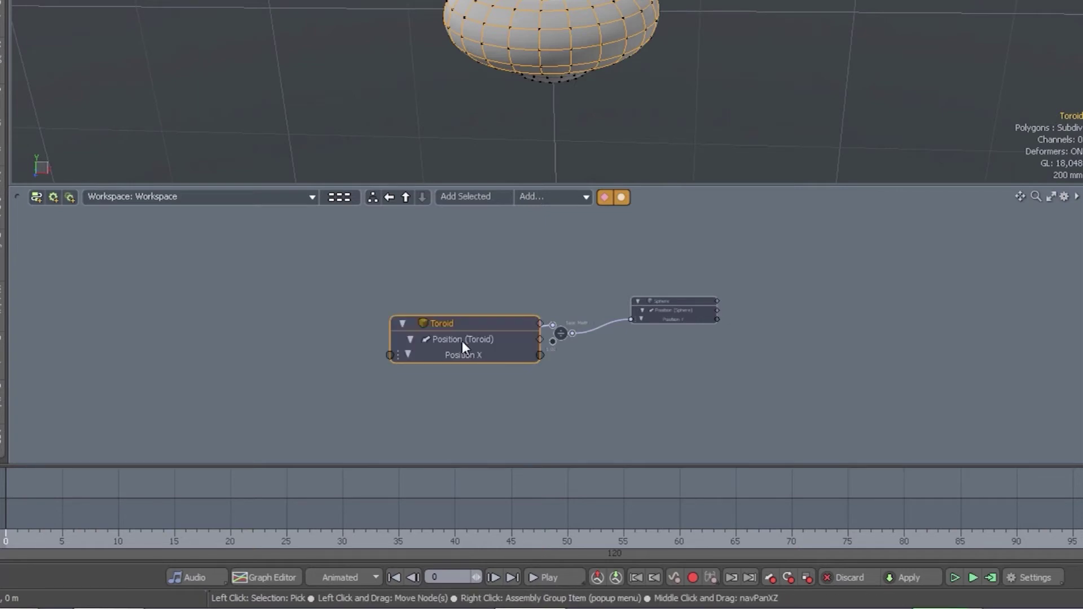
Enter 1 m as the Toroid node's Position X, then reframe the schematic and deselect
mouse_move(477, 355)
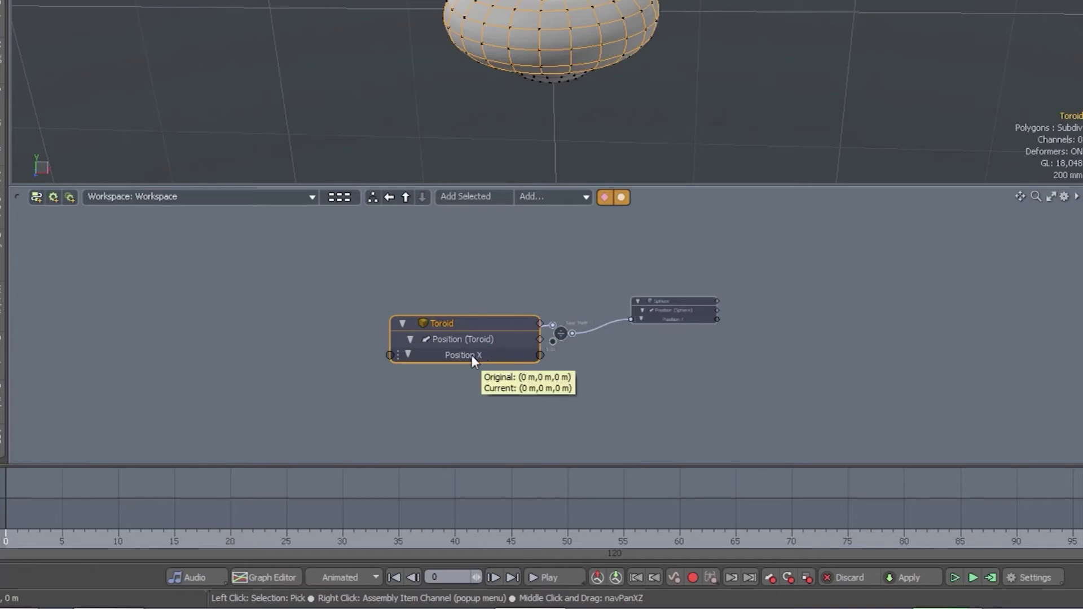
click(472, 354)
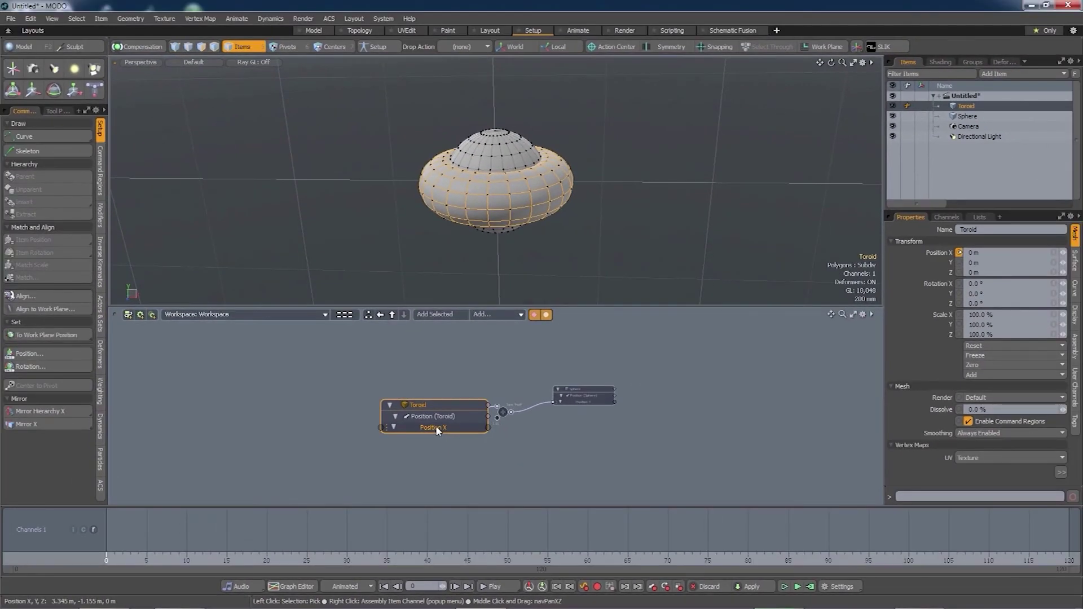
double_click(437, 428)
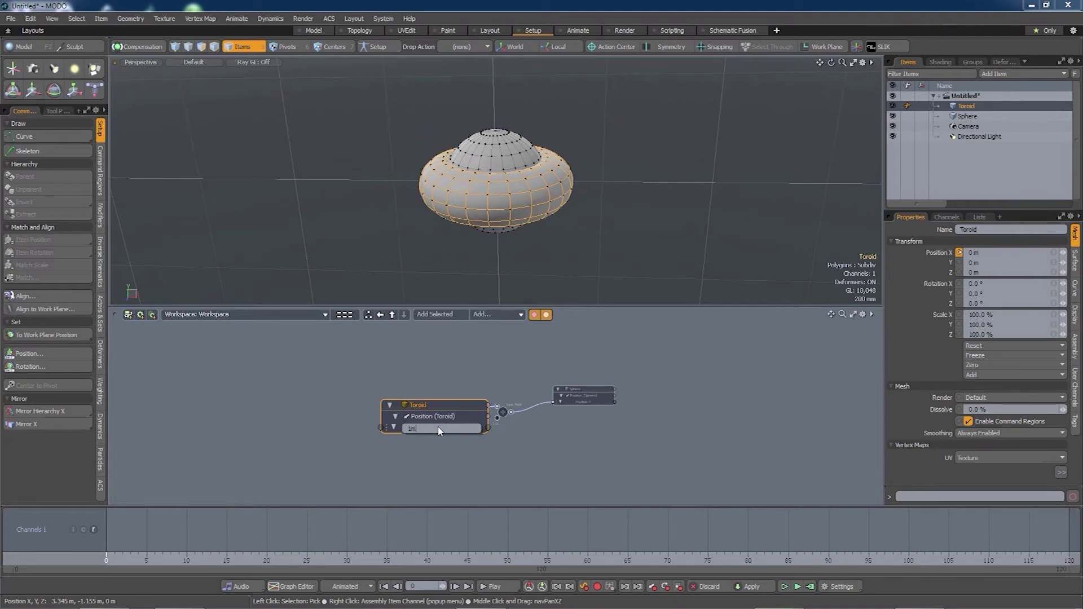
key(Return)
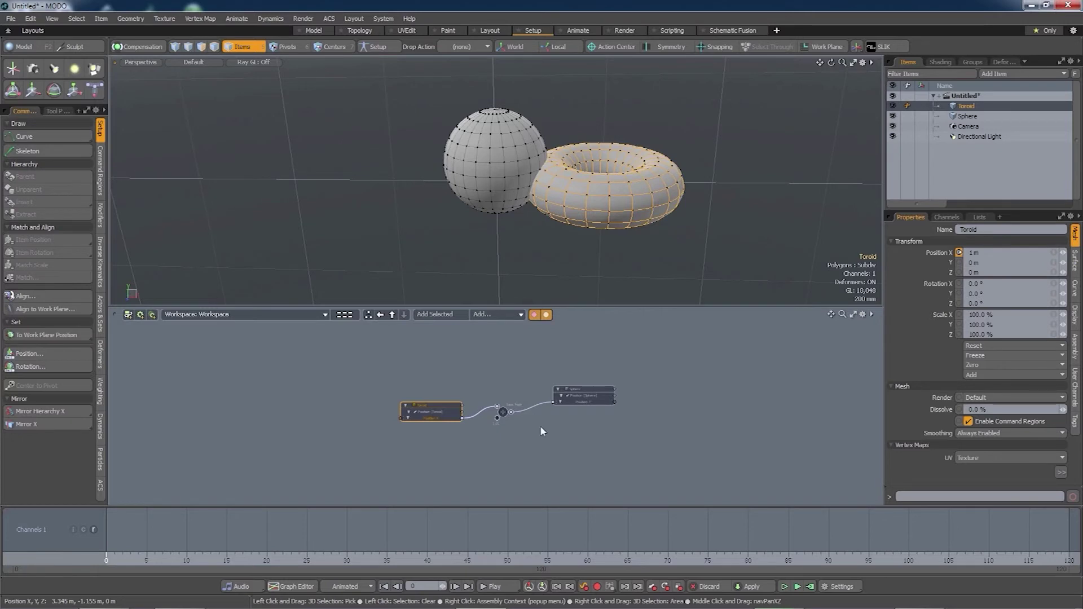
scroll(547, 424, up, 5)
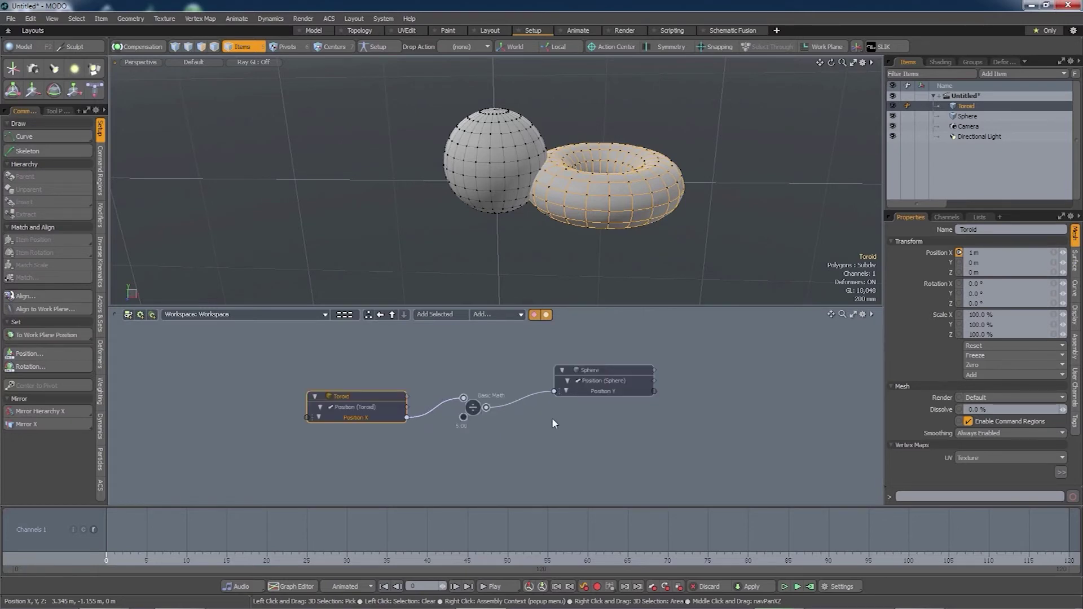
middle_drag(576, 434, 626, 429)
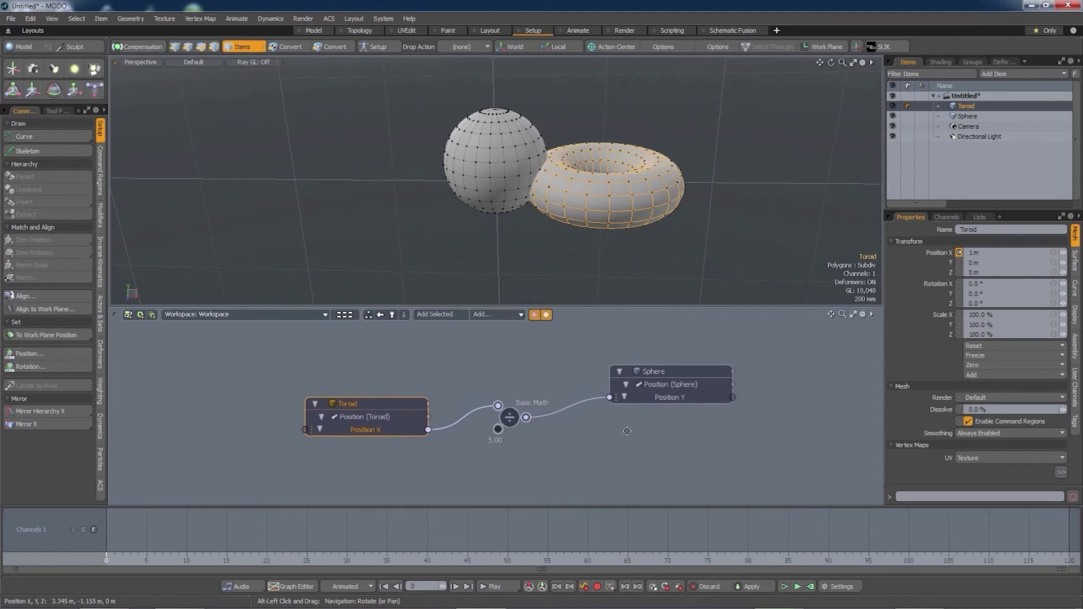
click(461, 373)
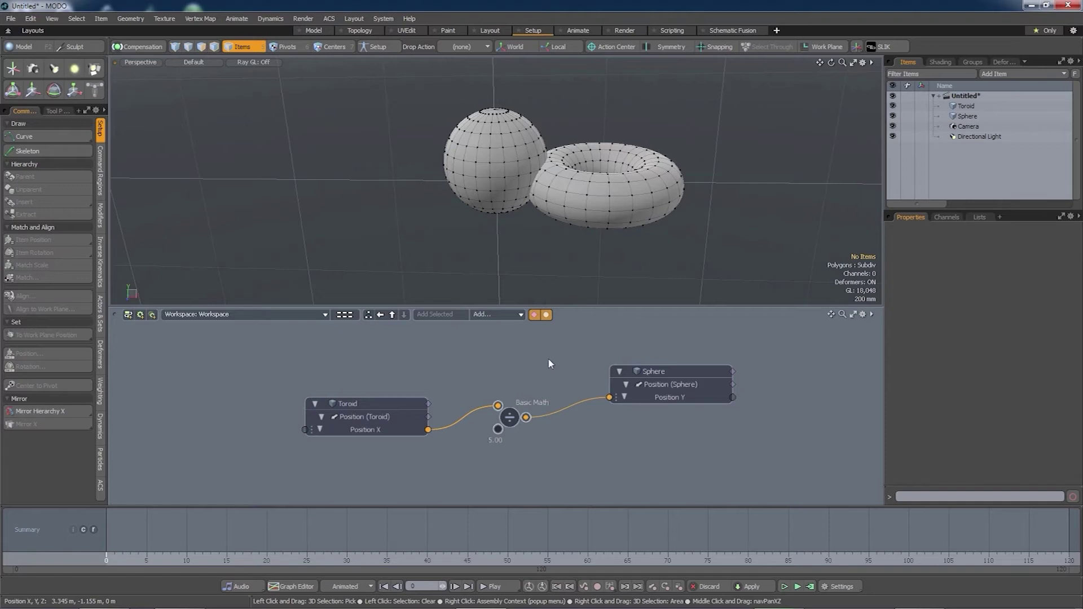
key(ctrl)
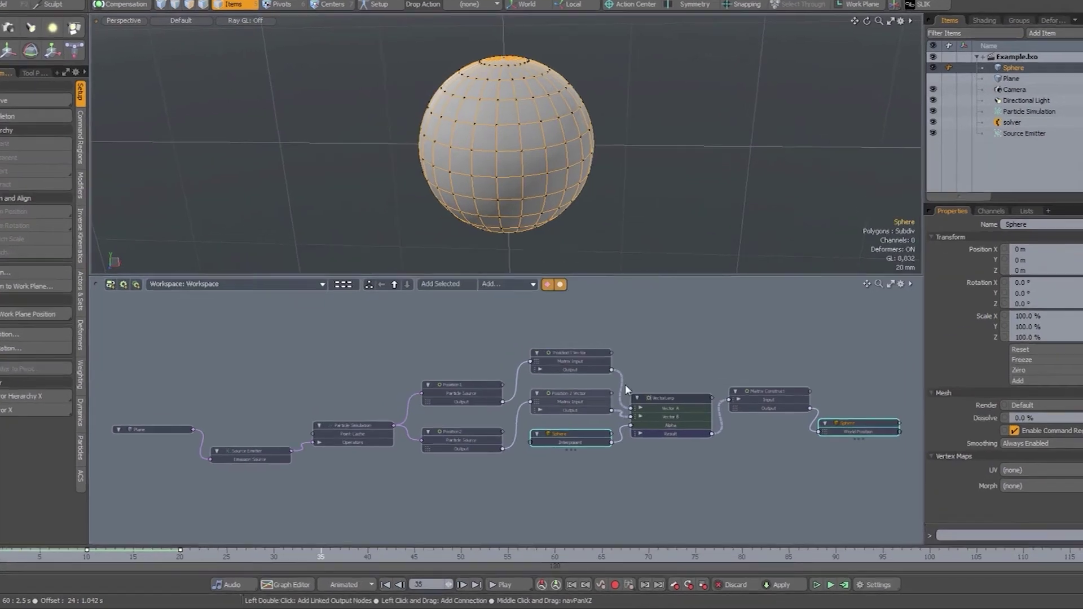
Frame the node graph and select the Position1 and Position1 Vector nodes
click(634, 385)
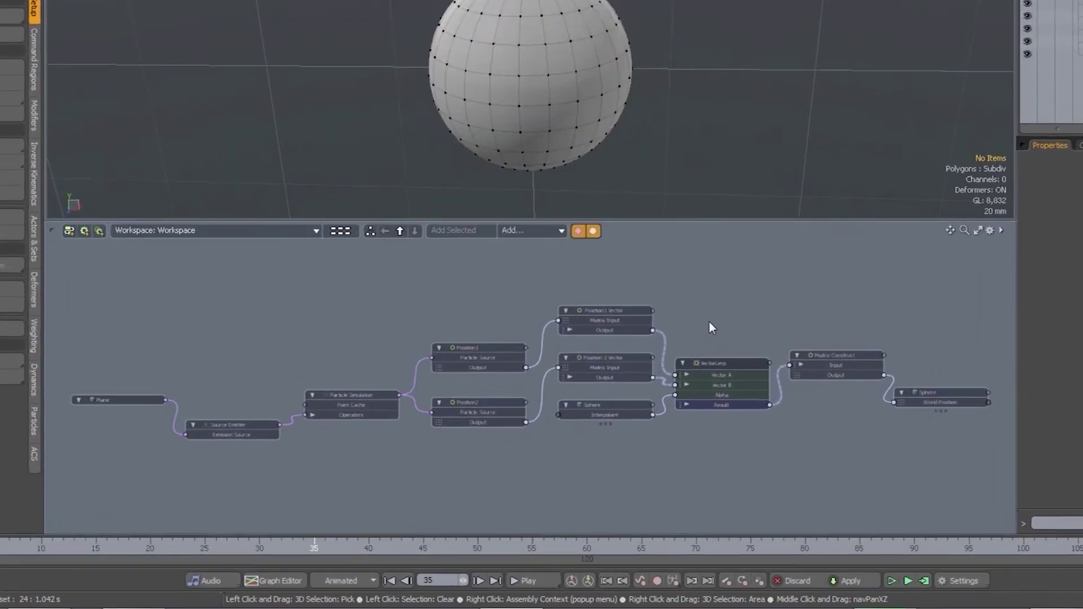
scroll(633, 385, up, 3)
middle_drag(733, 311, 717, 292)
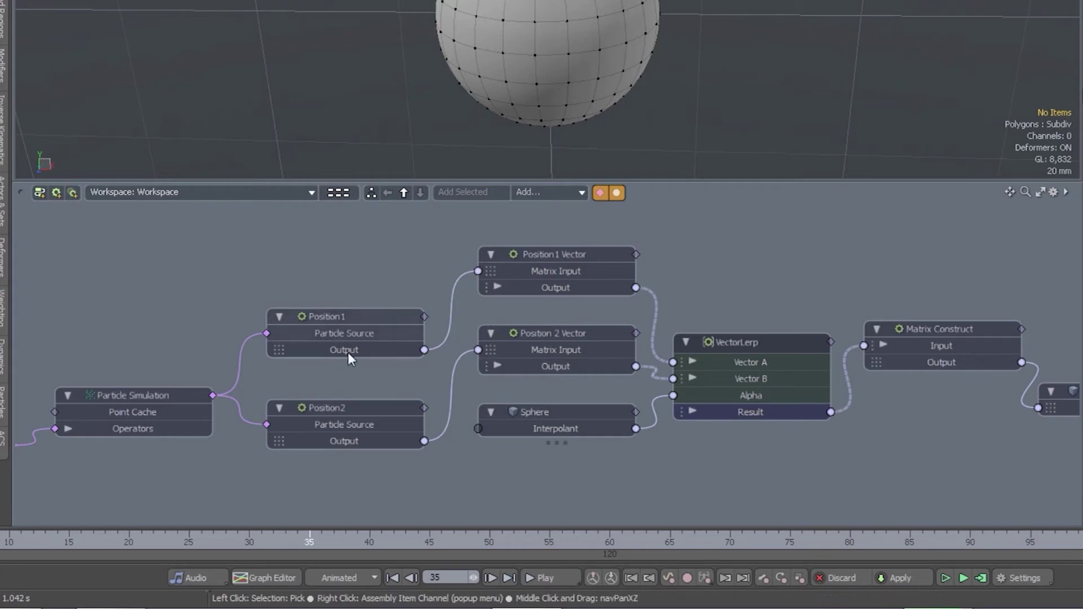
mouse_move(337, 350)
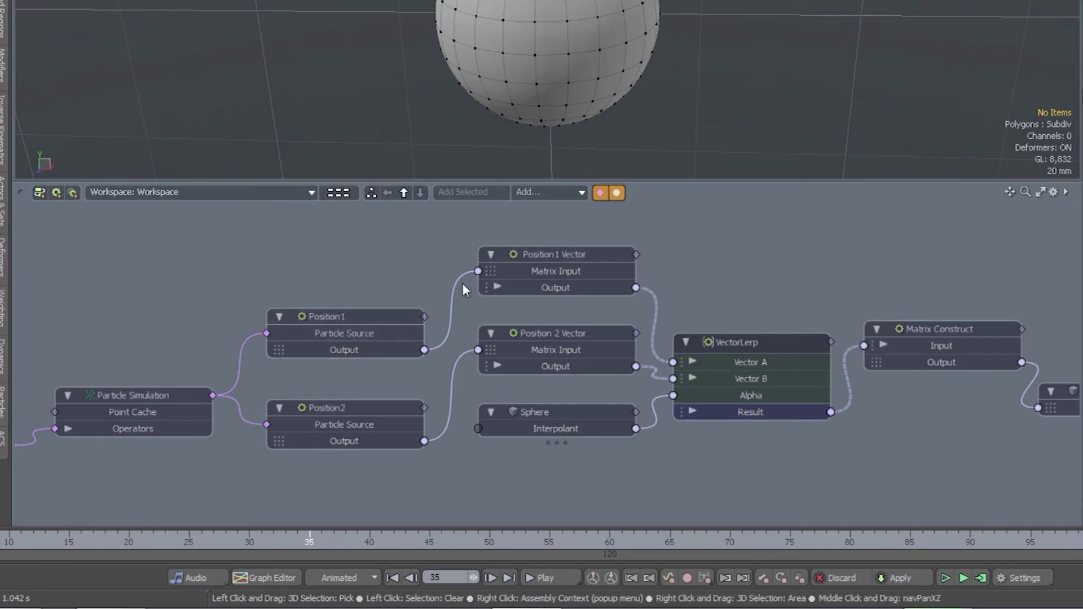
click(564, 256)
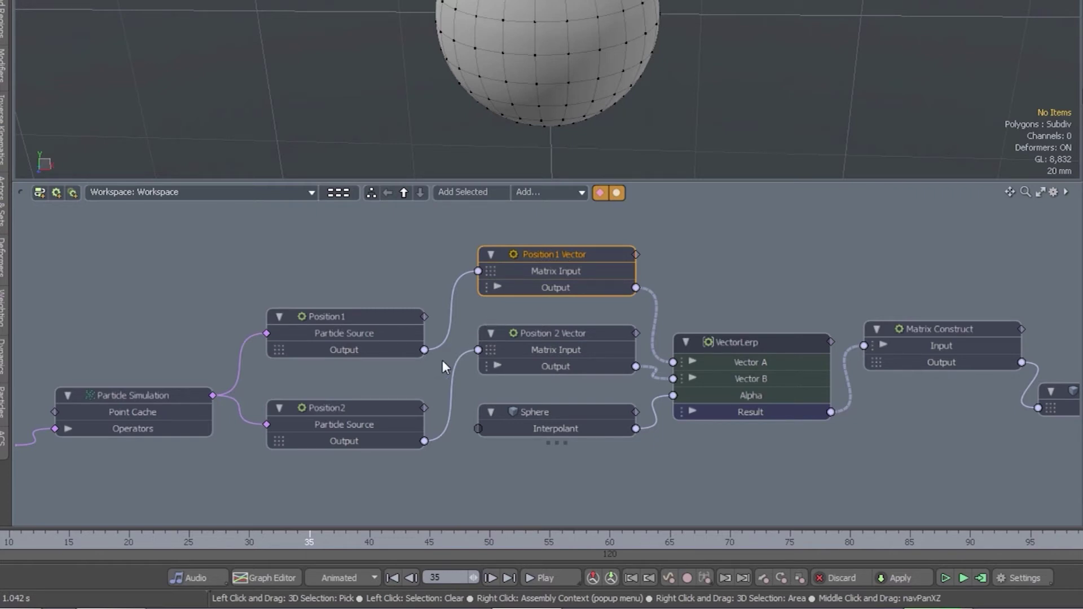
click(360, 321)
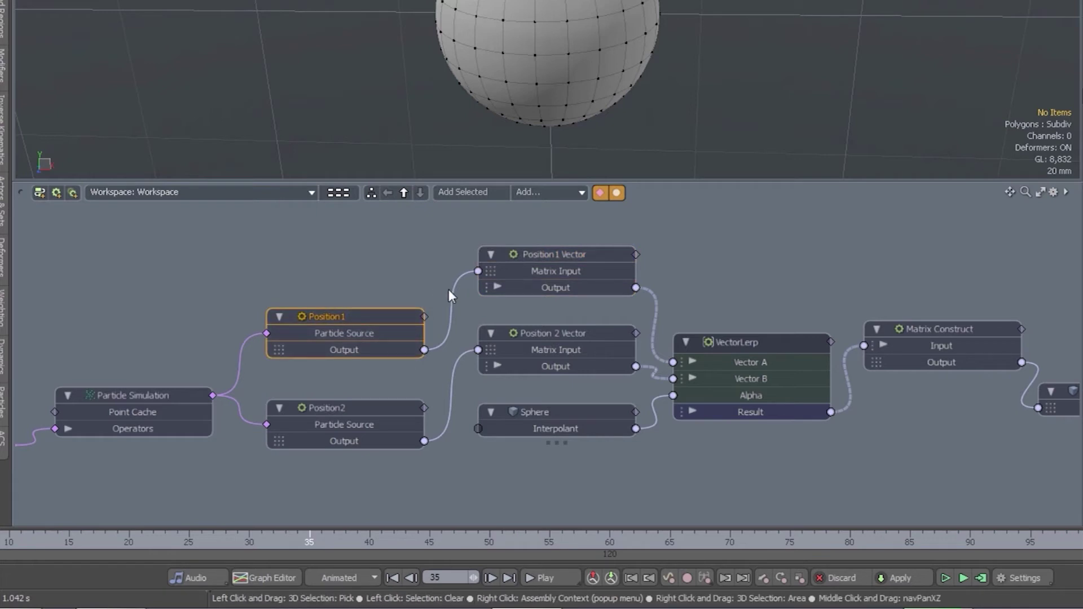
click(536, 255)
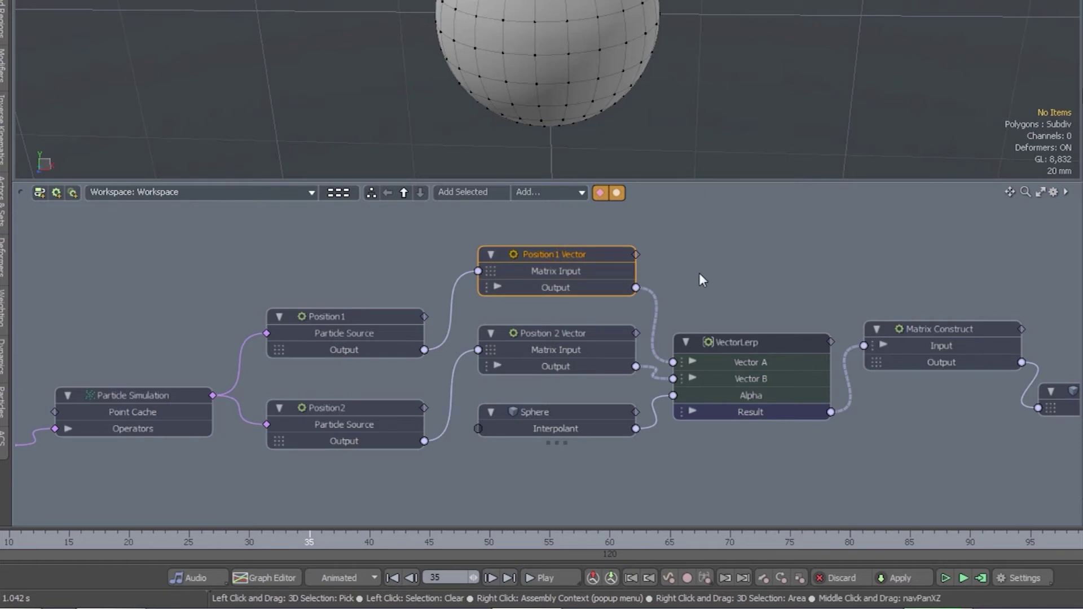
Drag the Matrix Construct and VectorLerp nodes up and to the right
middle_drag(724, 287, 642, 269)
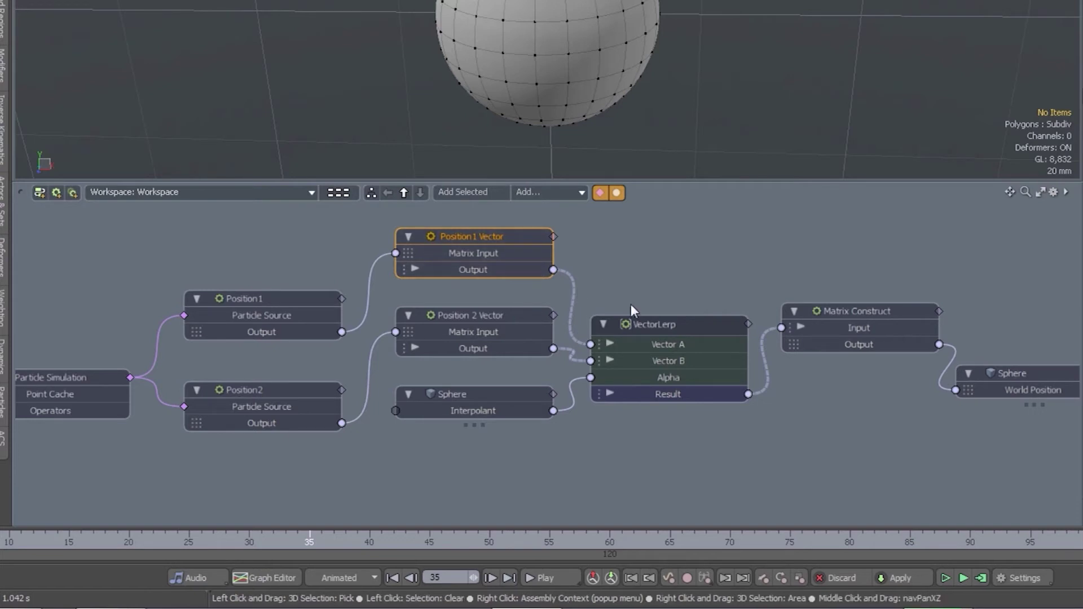
drag(811, 313, 875, 293)
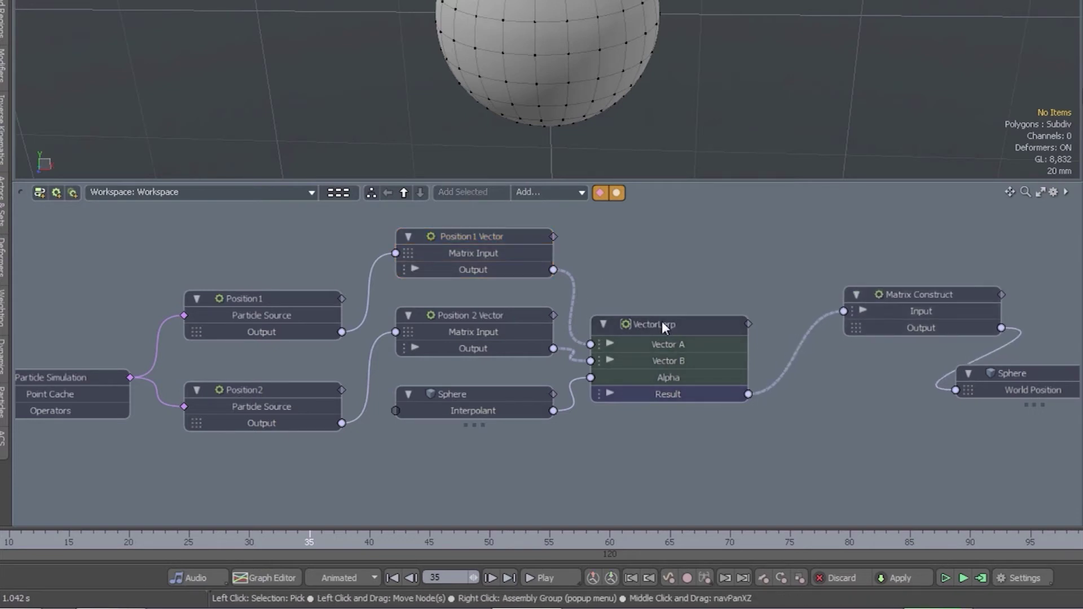
drag(663, 326, 693, 288)
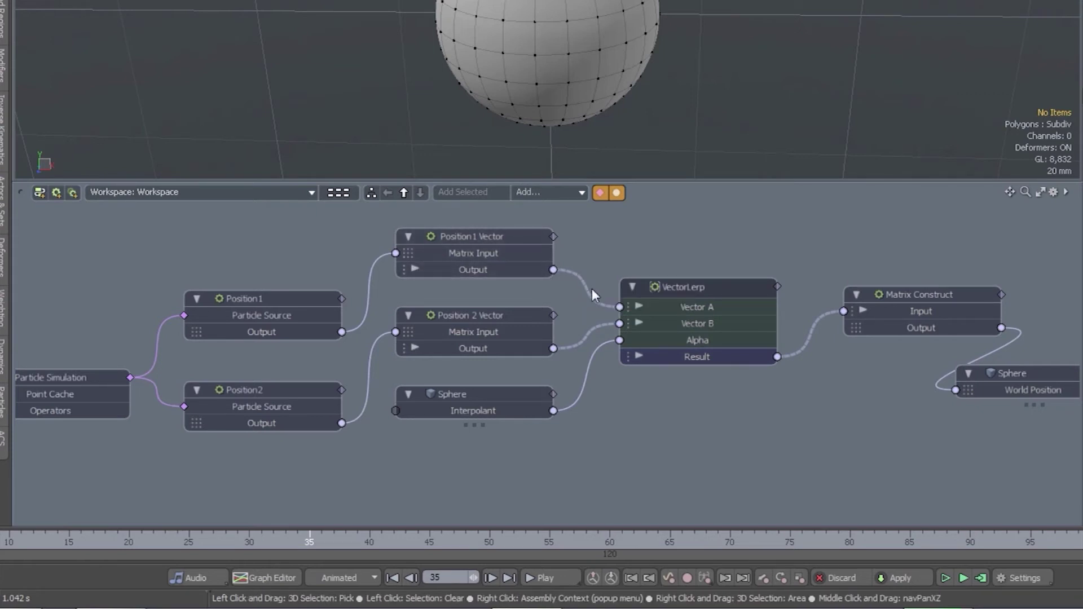
click(476, 238)
click(414, 269)
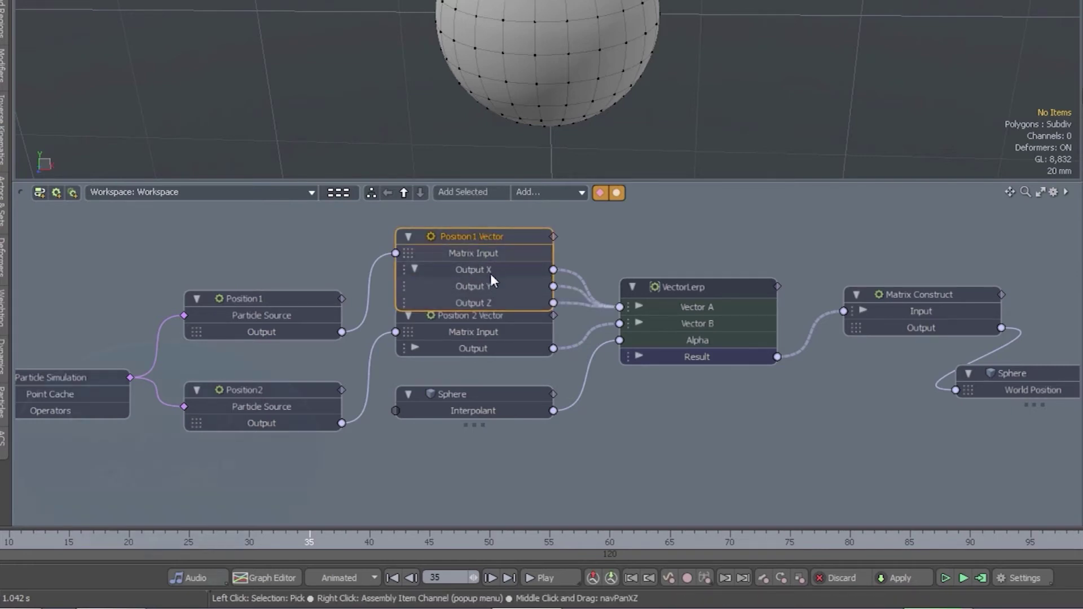
click(415, 269)
click(638, 306)
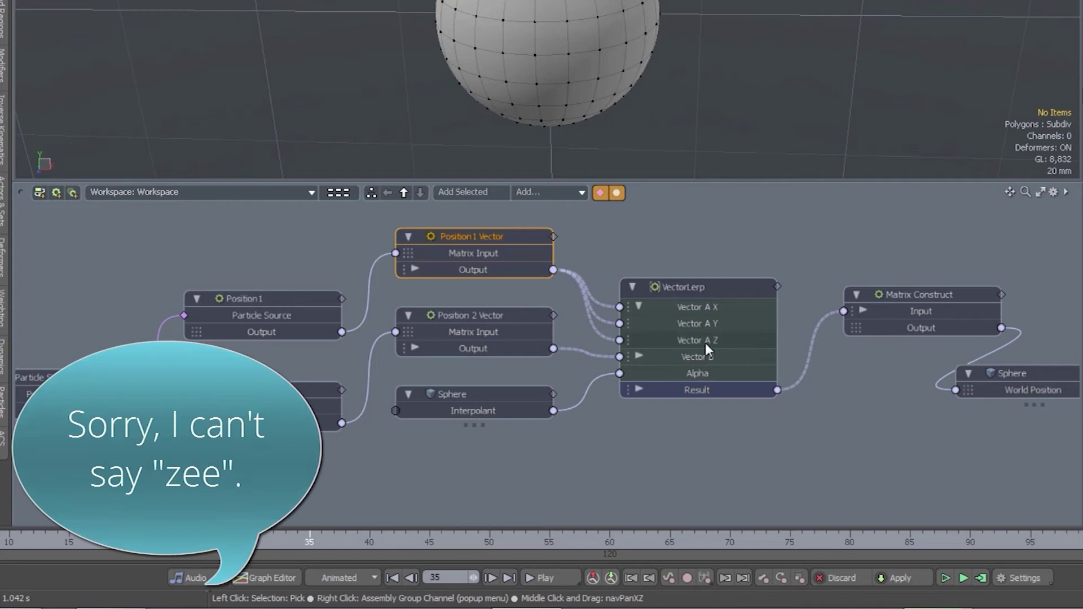
click(639, 306)
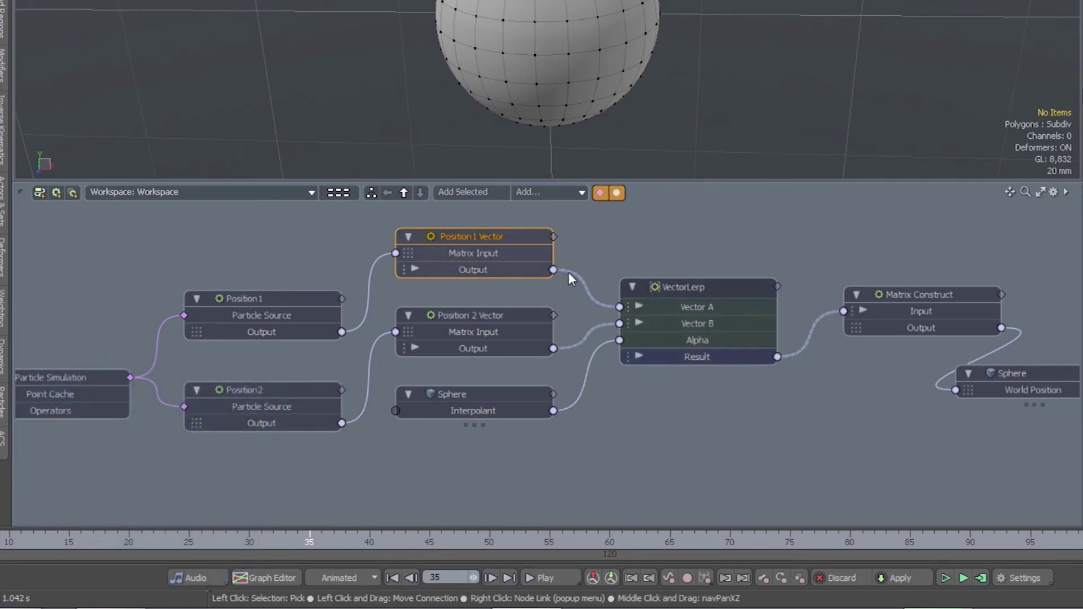
drag(568, 272, 619, 307)
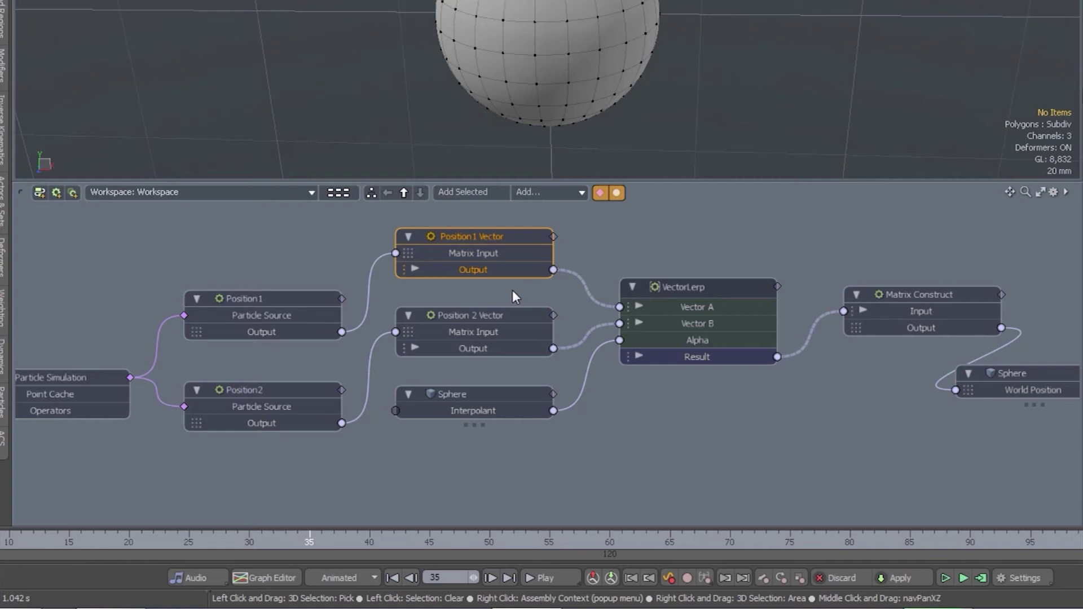
click(413, 270)
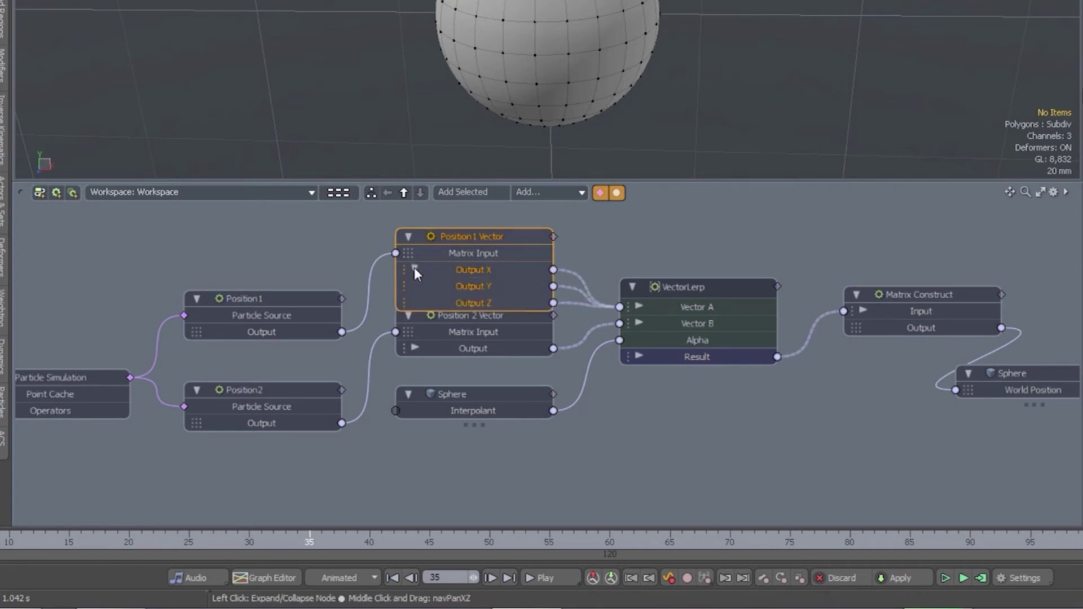
click(637, 306)
drag(676, 287, 684, 269)
drag(506, 236, 509, 220)
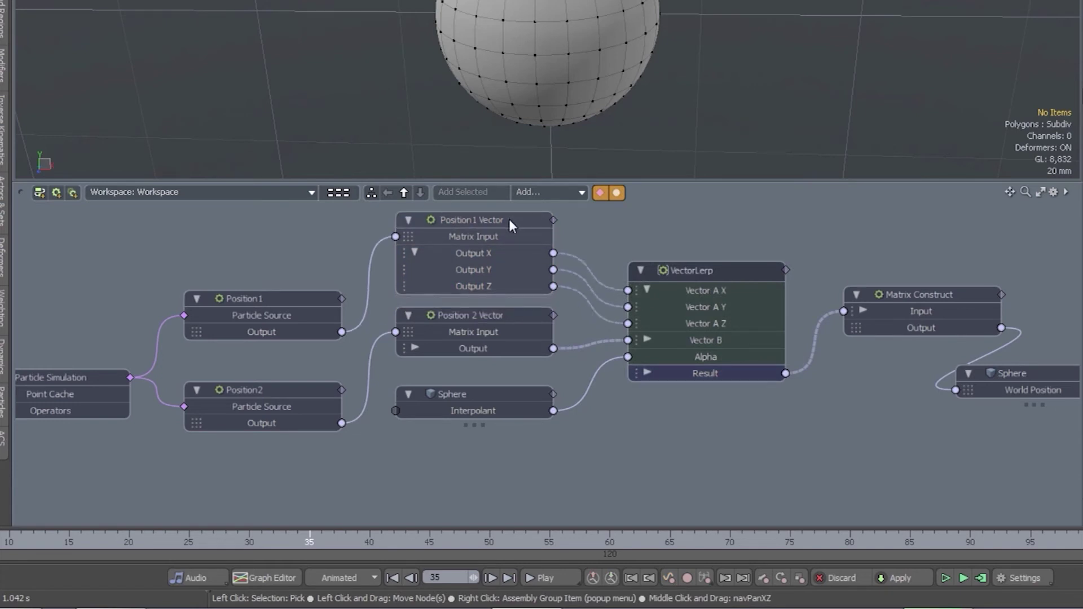
drag(564, 255, 559, 295)
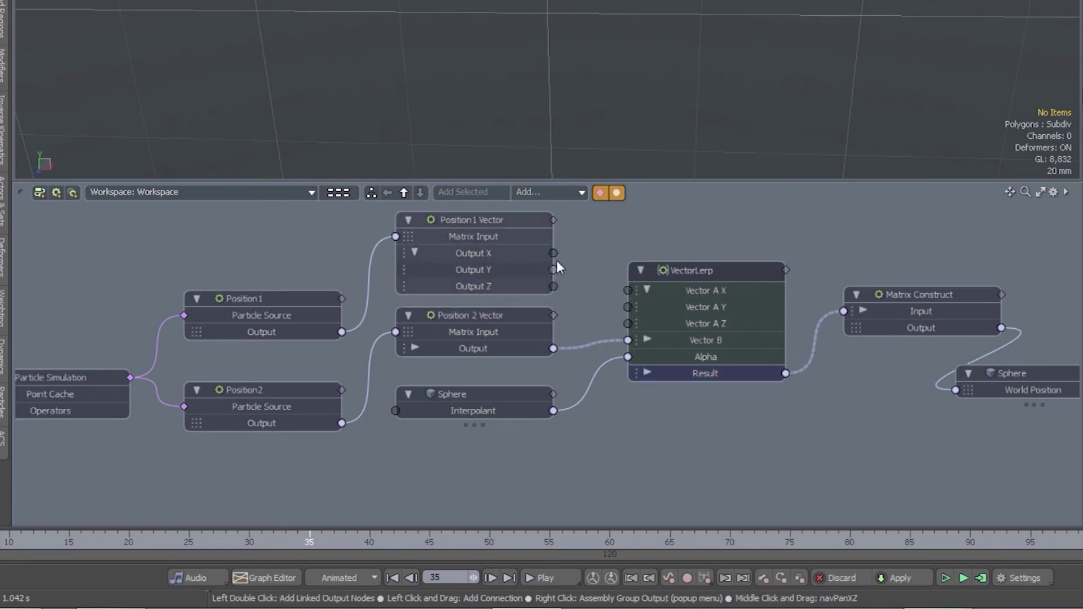
drag(554, 255, 627, 290)
drag(553, 270, 627, 323)
drag(552, 286, 628, 307)
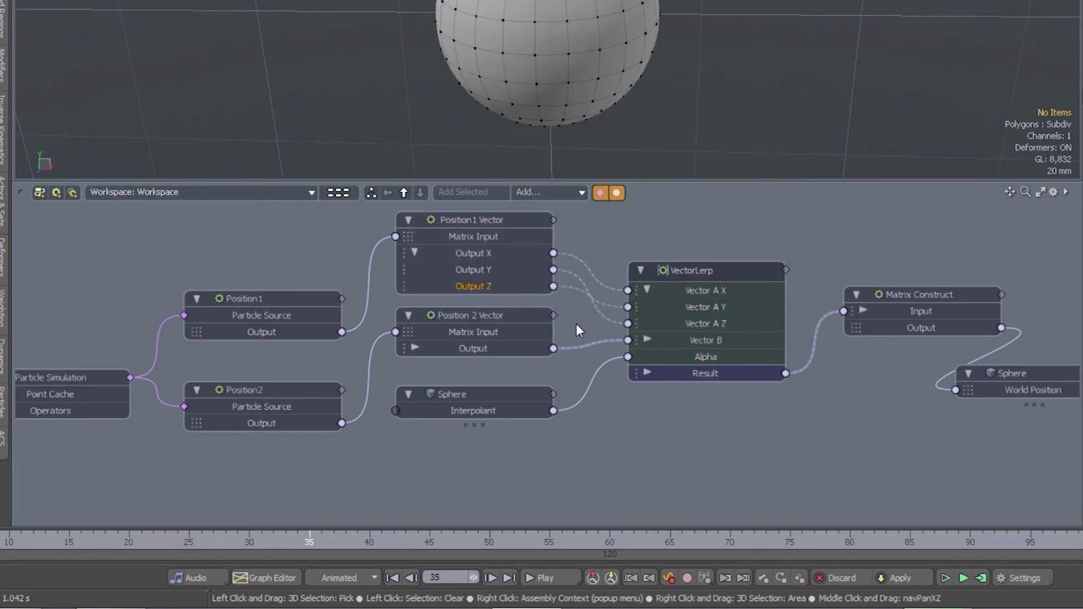
key(ctrl+z)
key(ctrl+z)
key(ctrl+z)
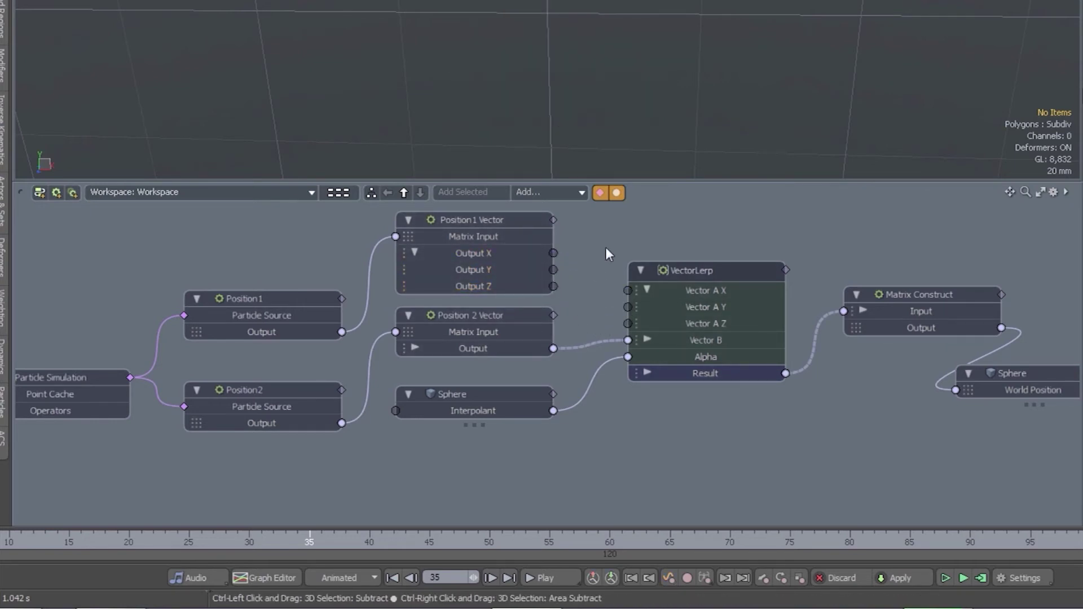
key(ctrl+z)
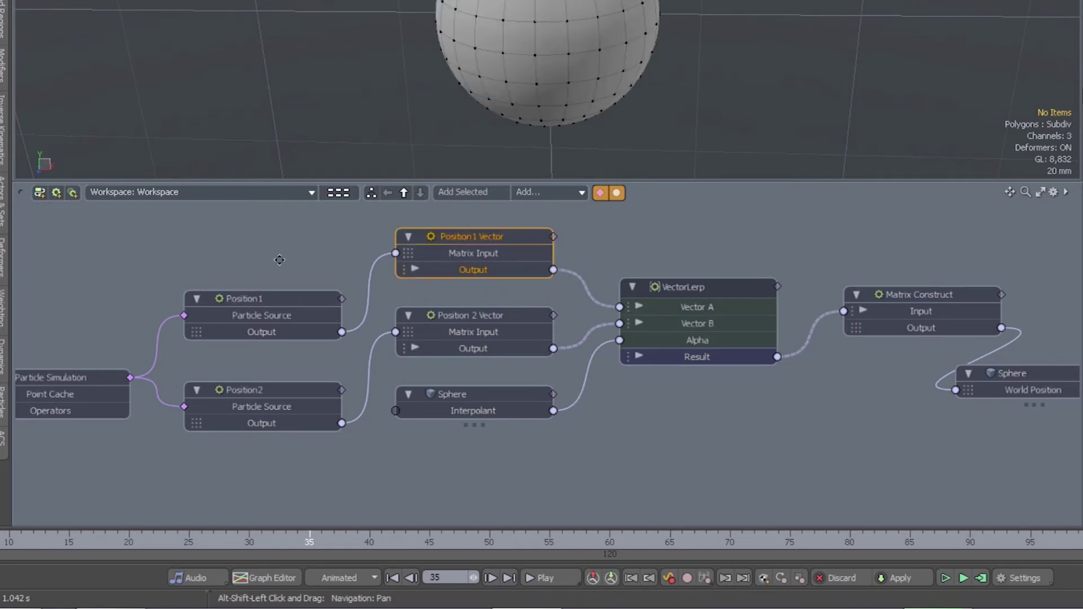
alt+shift+drag(271, 259, 638, 243)
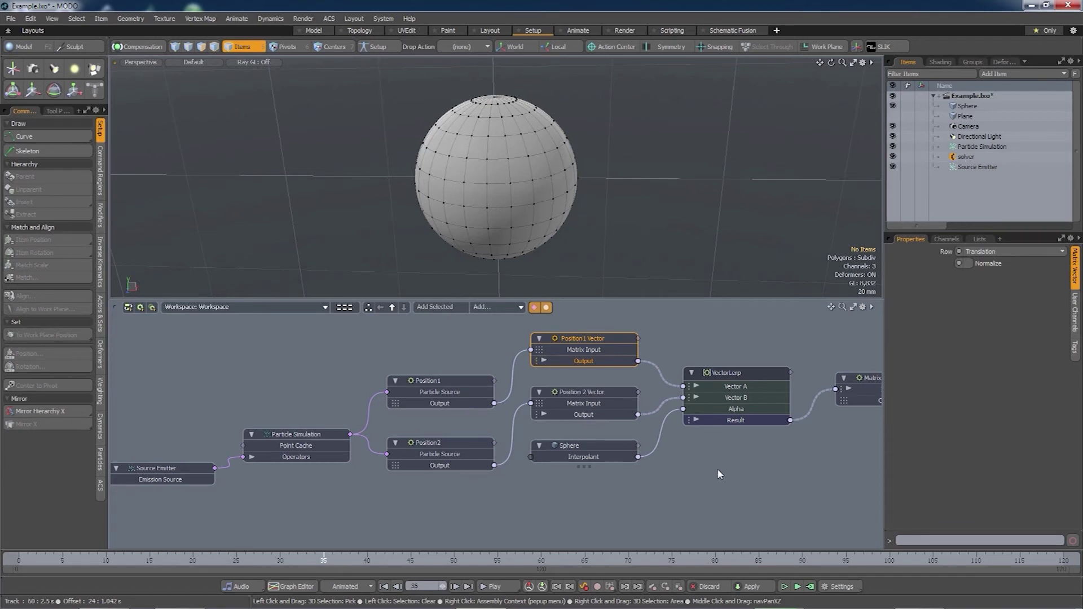
middle_drag(709, 453, 695, 472)
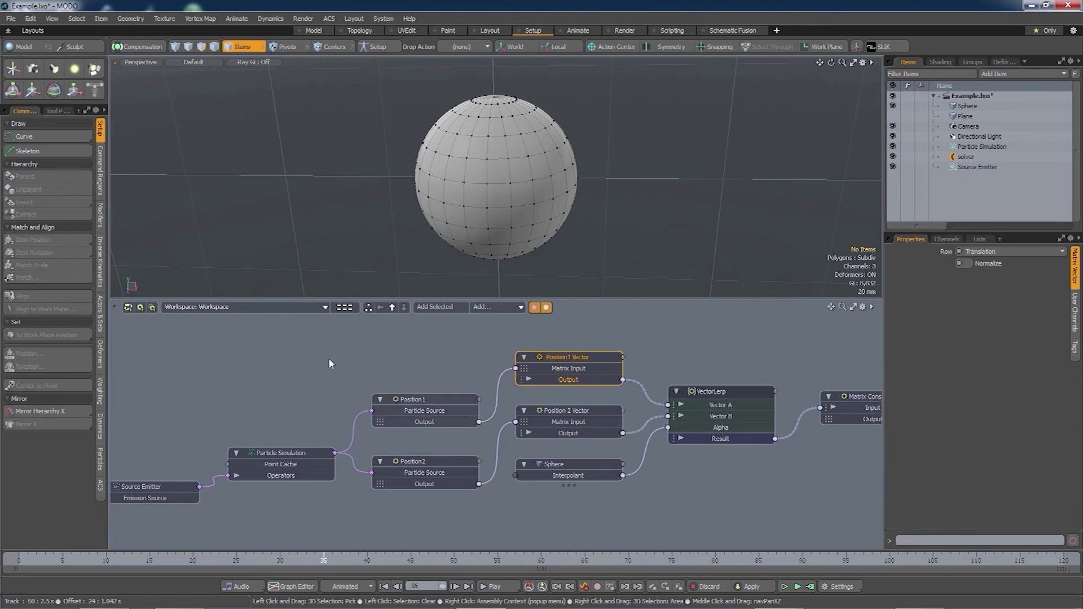
Create a new schematic workspace named NewWorkspace
click(128, 308)
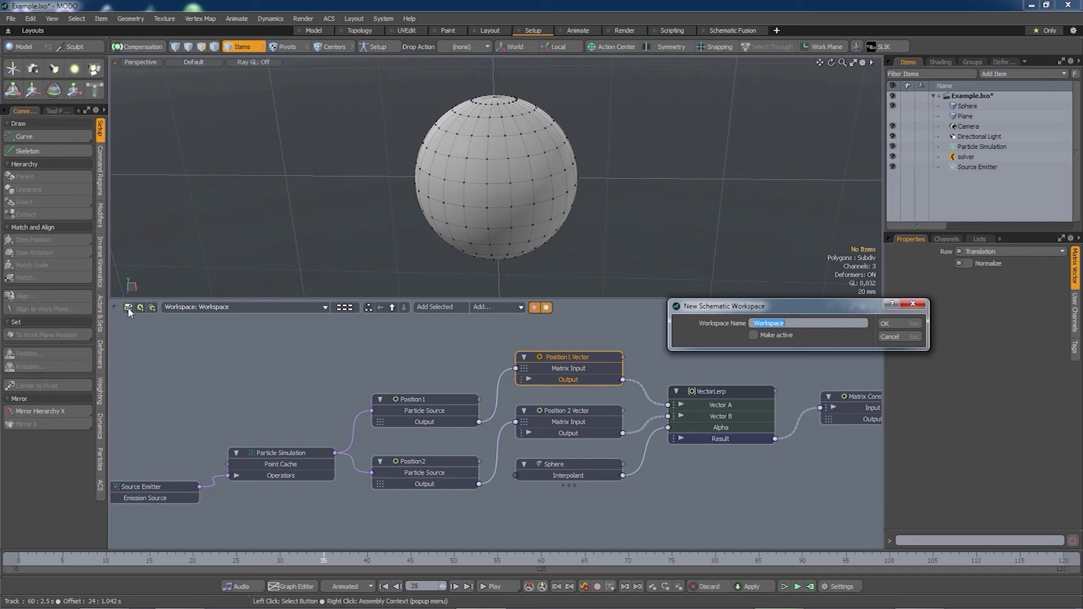
text(NewWorkspace)
key(Return)
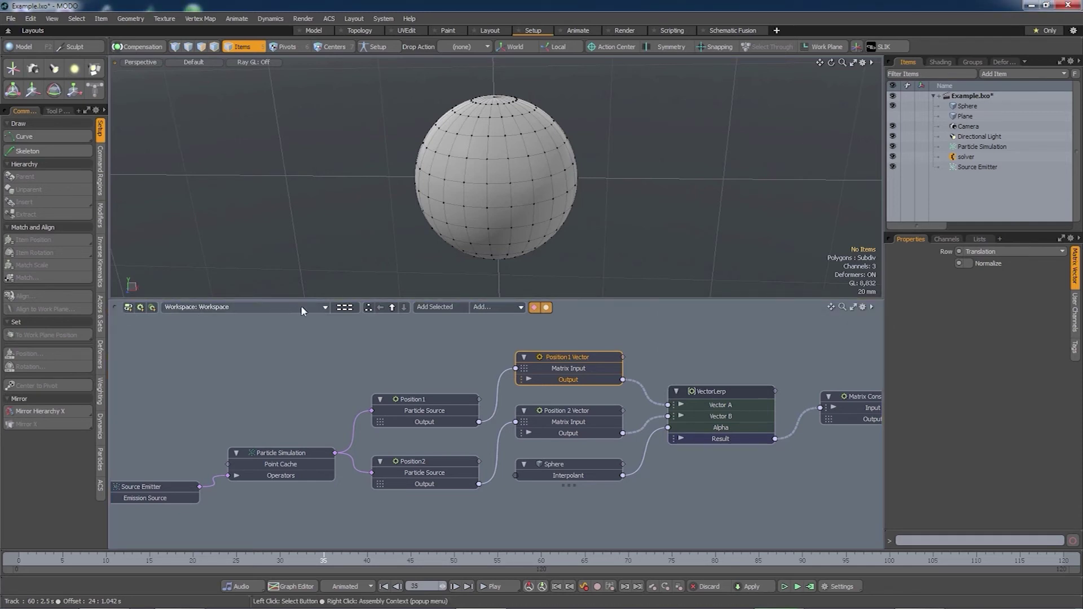
Switch the schematic to the empty NewWorkspace, then back to Workspace
click(319, 307)
mouse_move(321, 307)
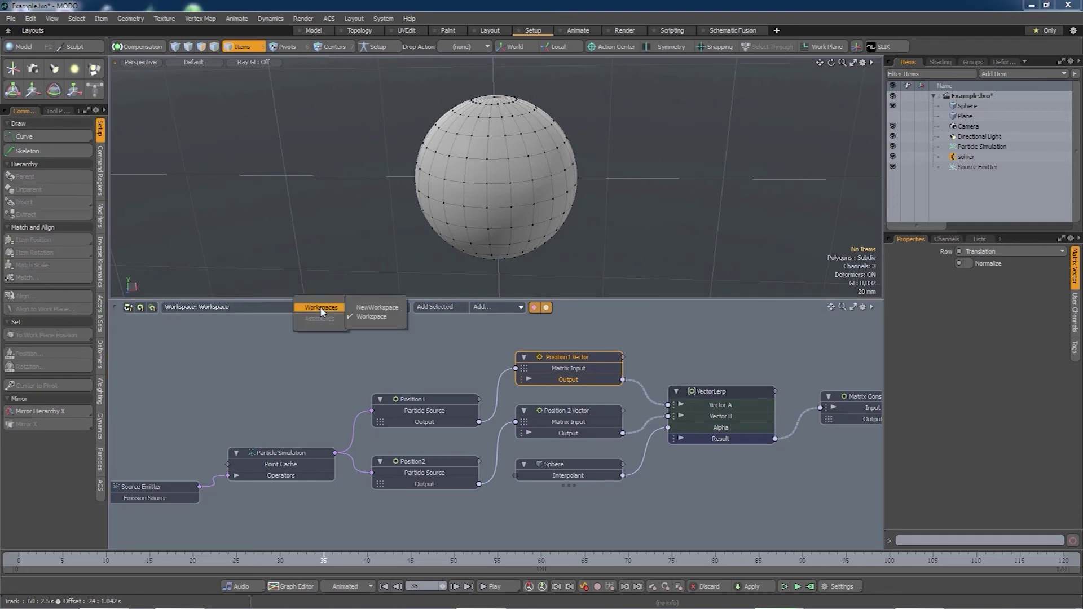
click(367, 309)
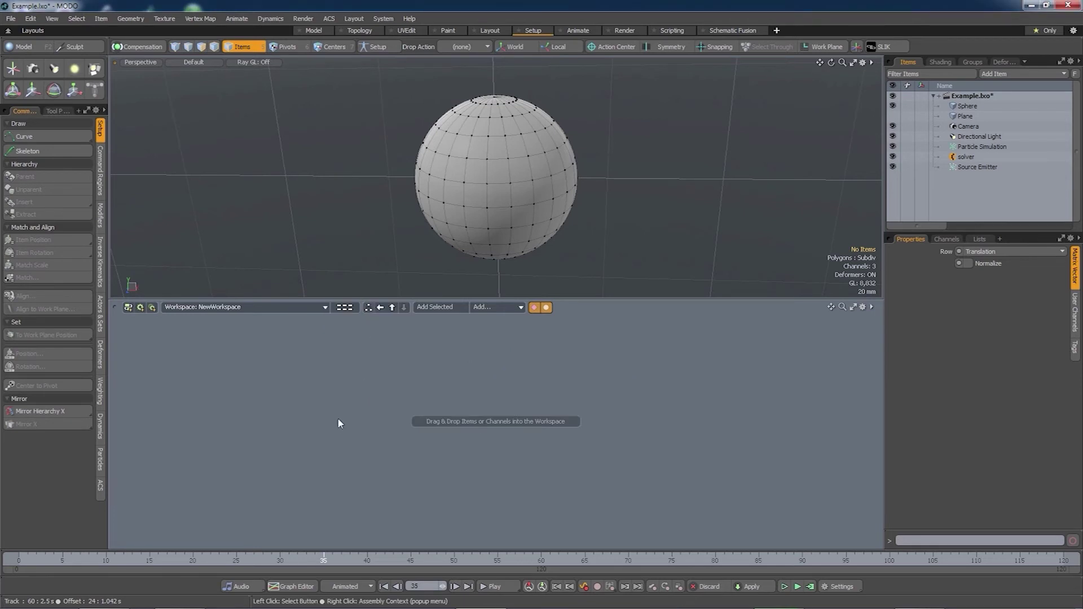
click(320, 306)
mouse_move(321, 308)
click(372, 324)
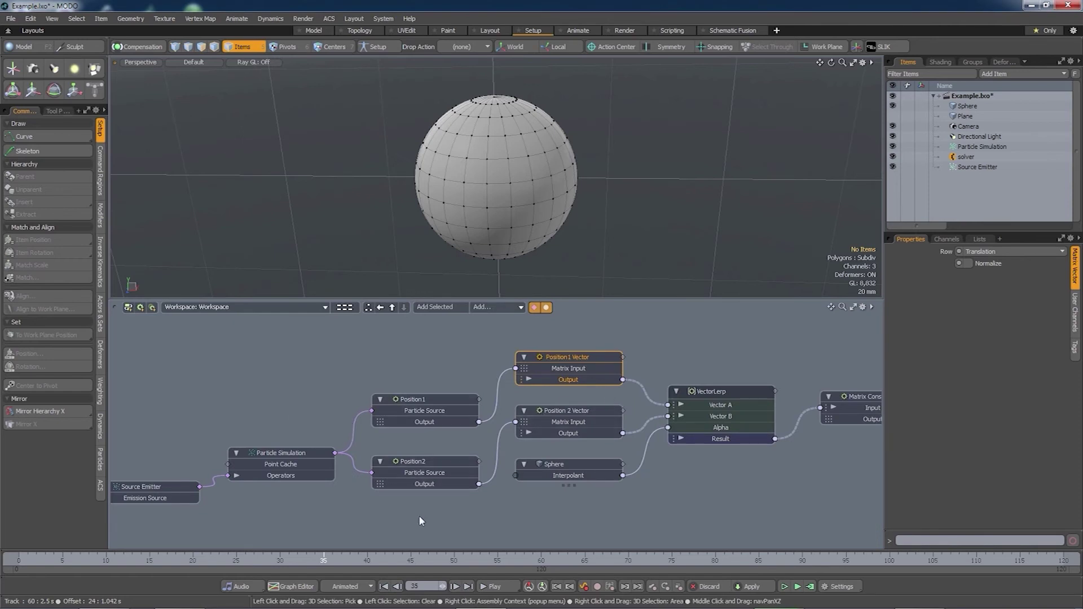
Move the Plane, Source Emitter and Particle Simulation nodes into NewWorkspace via Move Node(s) To
alt+shift+drag(423, 512, 573, 475)
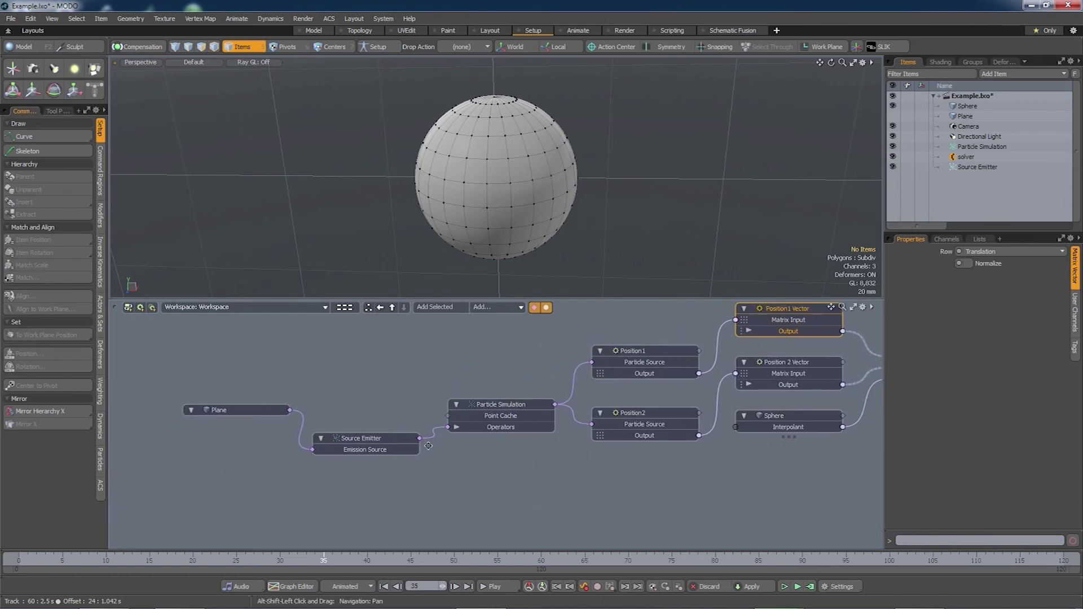
drag(151, 341, 564, 485)
right_click(509, 406)
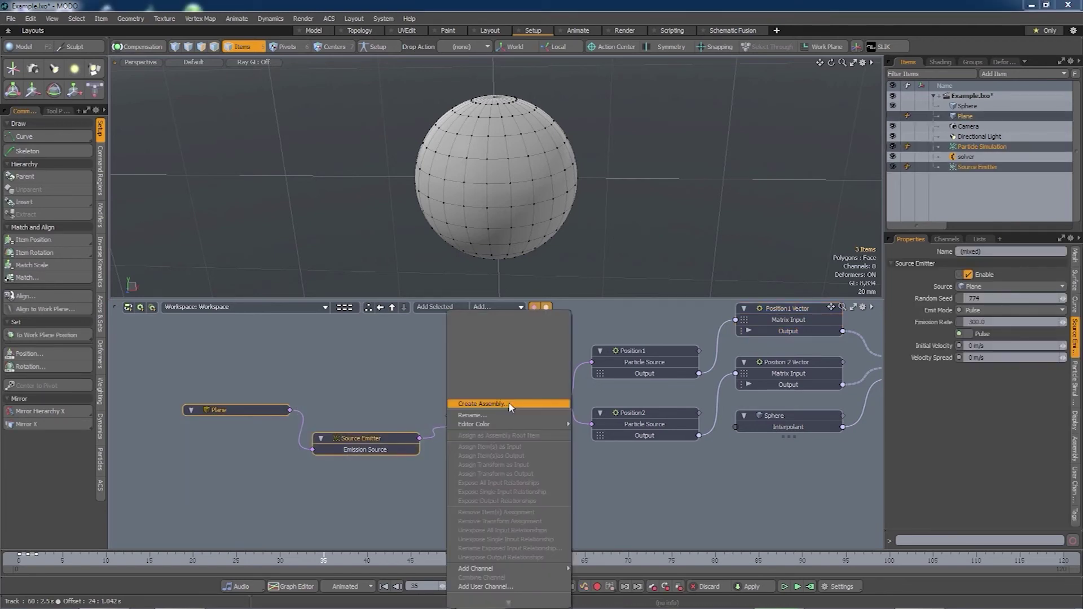
mouse_move(510, 604)
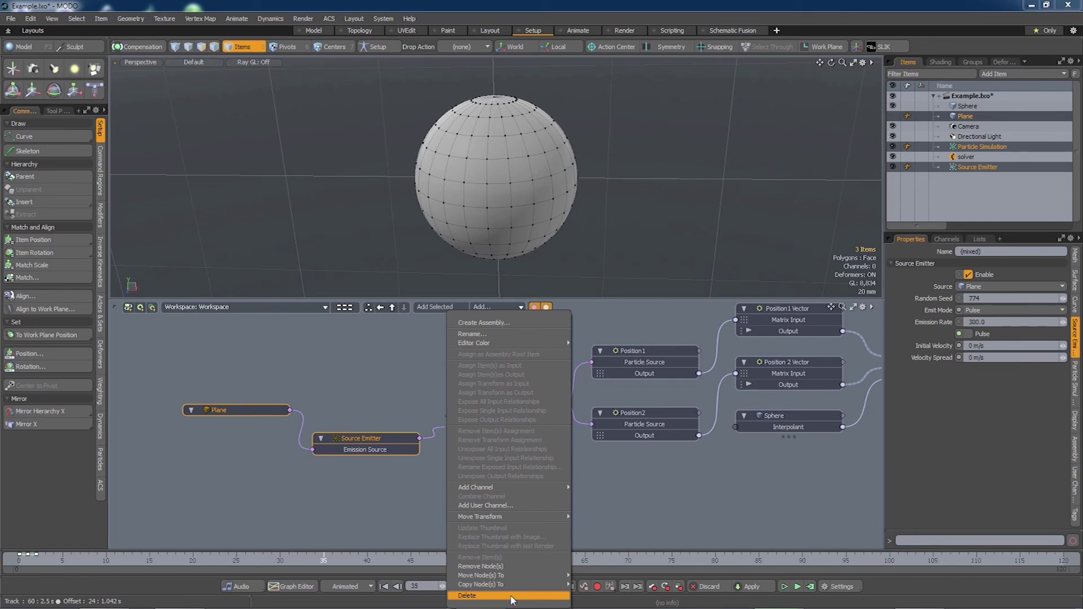
mouse_move(516, 575)
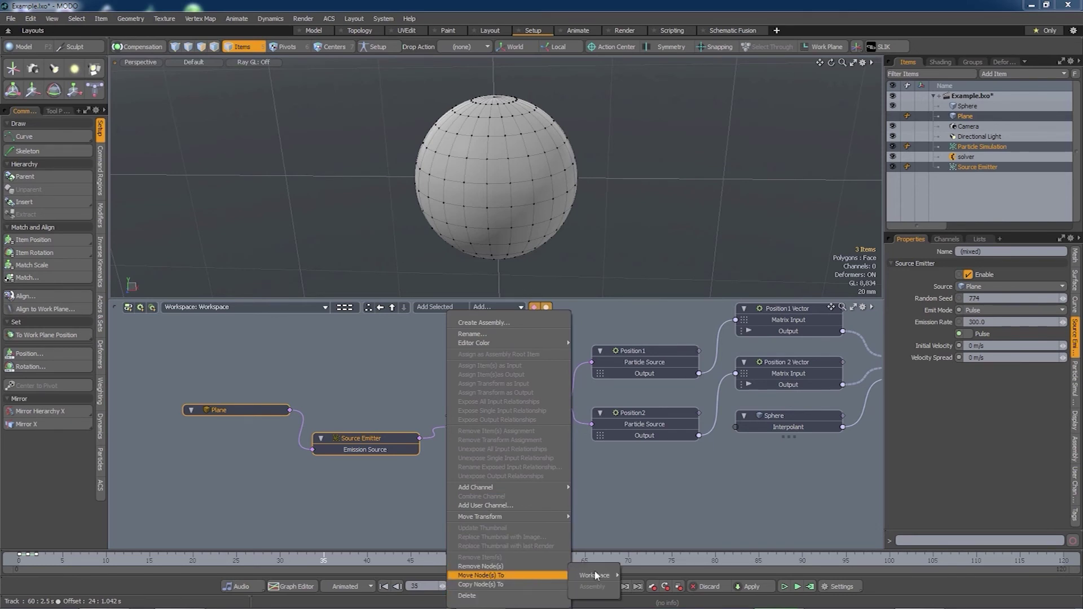
mouse_move(594, 575)
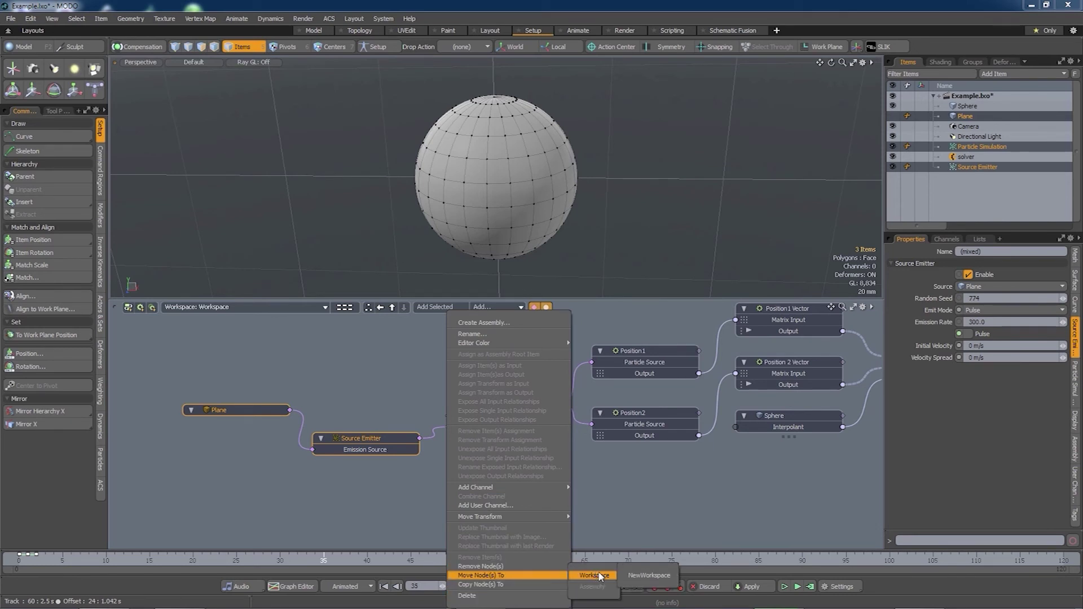
click(647, 575)
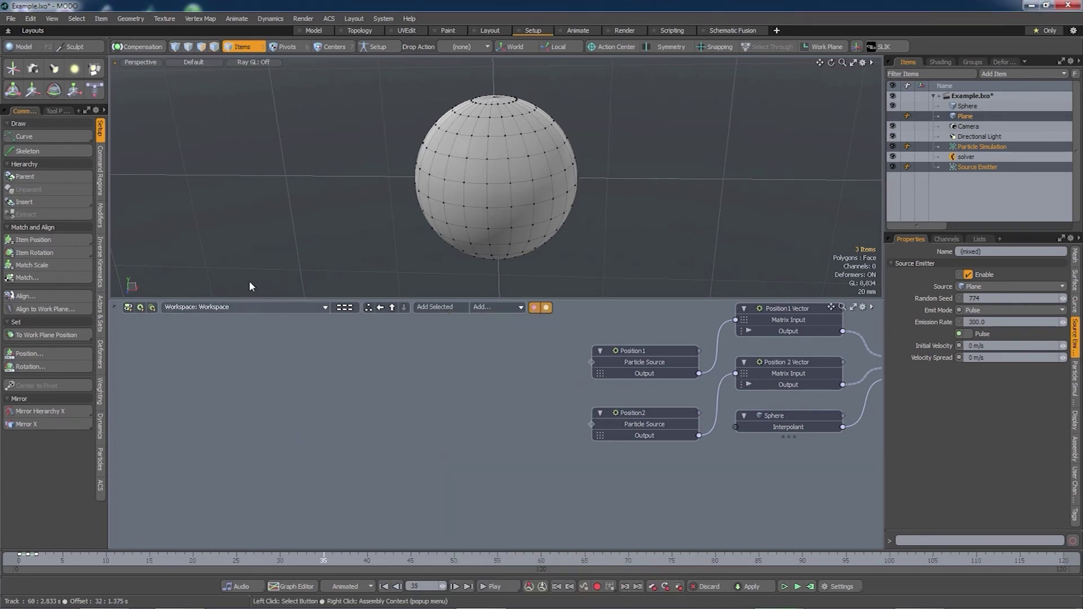
click(248, 307)
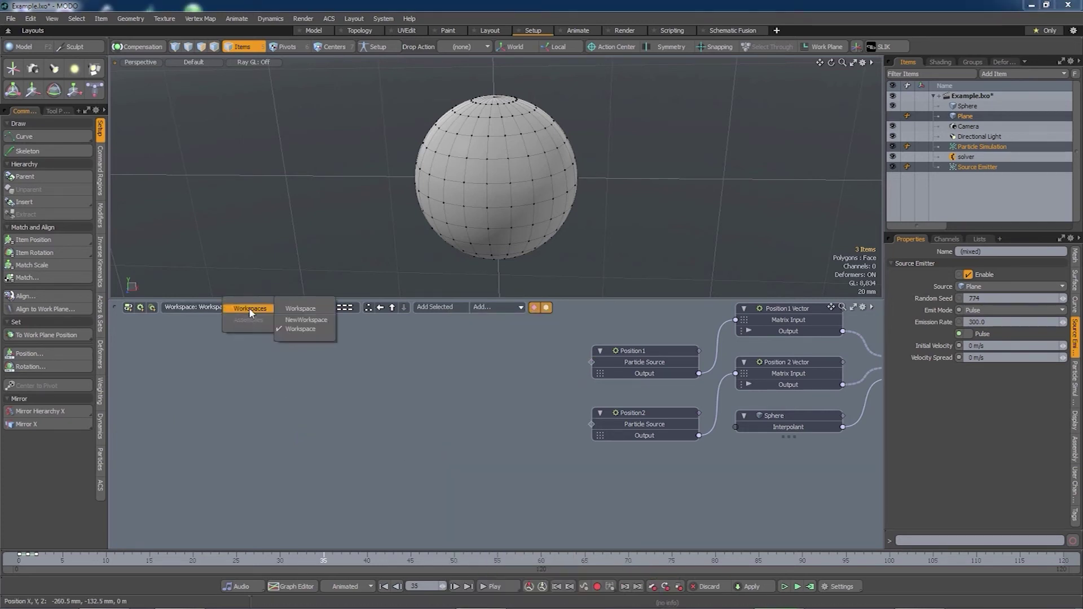
In NewWorkspace, reveal Position1 and Position2 linked from Particle Simulation and arrange them apart
click(302, 323)
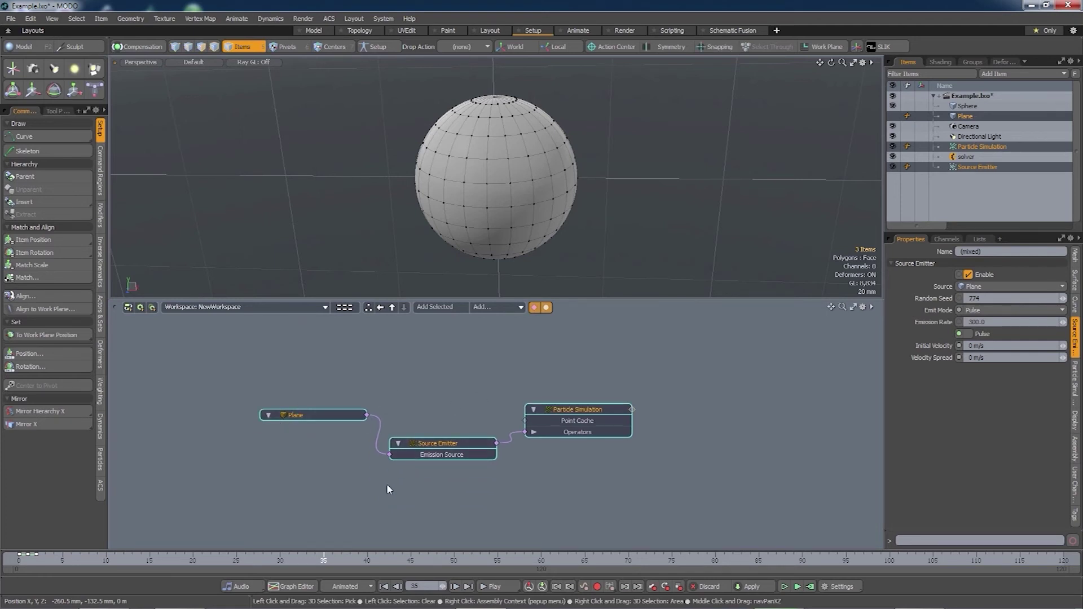
click(514, 470)
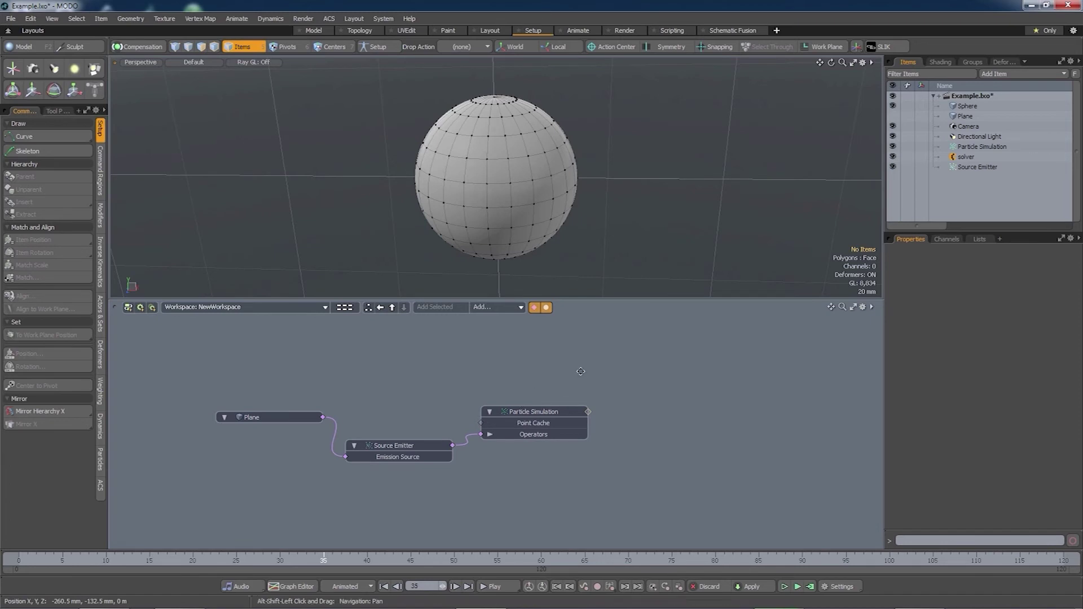
middle_drag(536, 389, 507, 390)
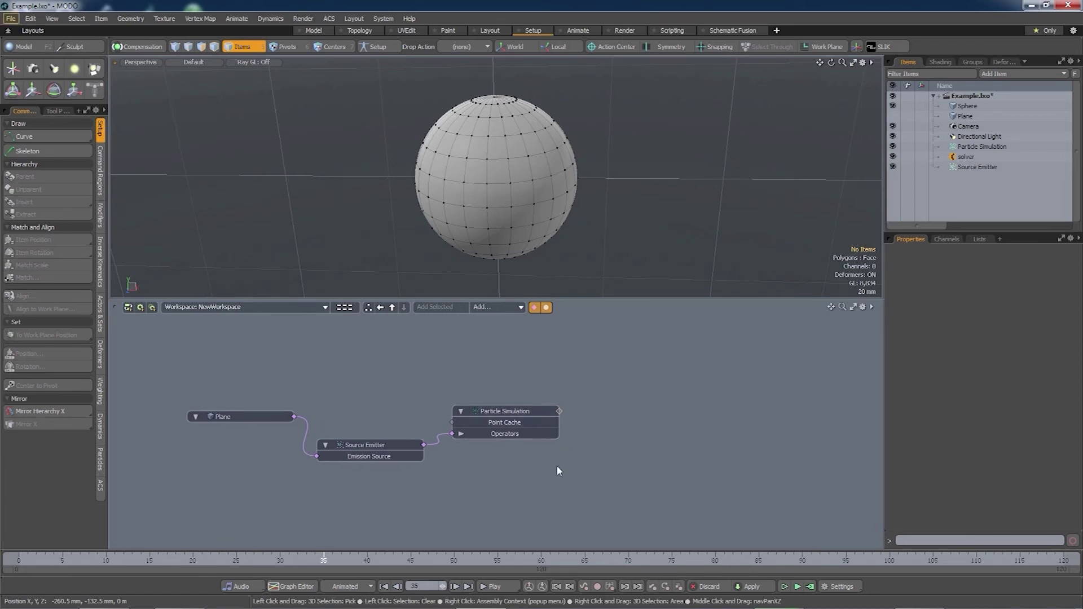
click(559, 412)
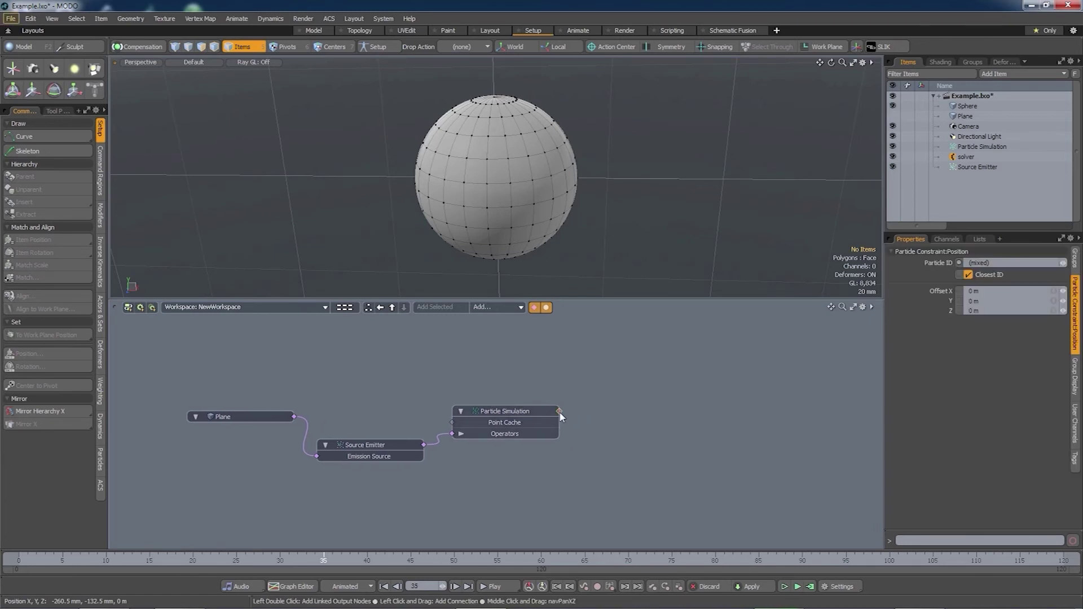
click(560, 503)
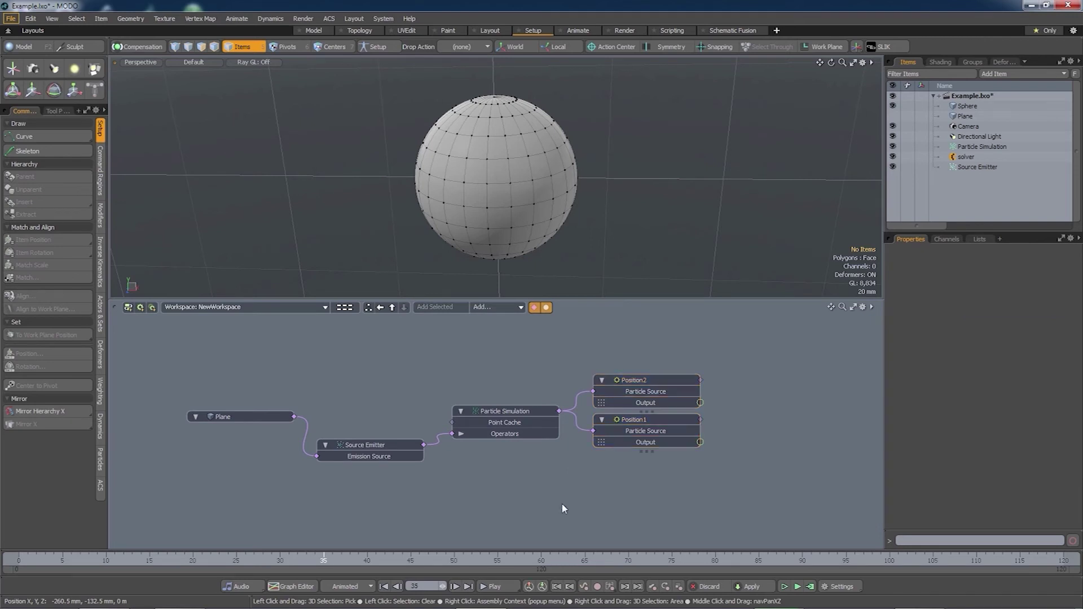
drag(654, 421, 657, 442)
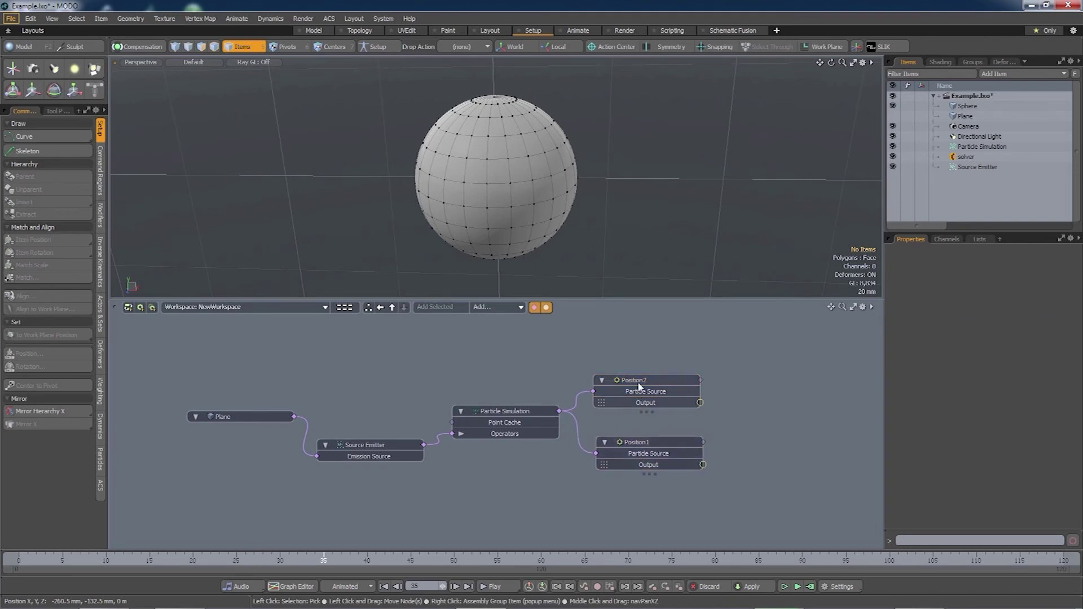
drag(643, 391, 646, 379)
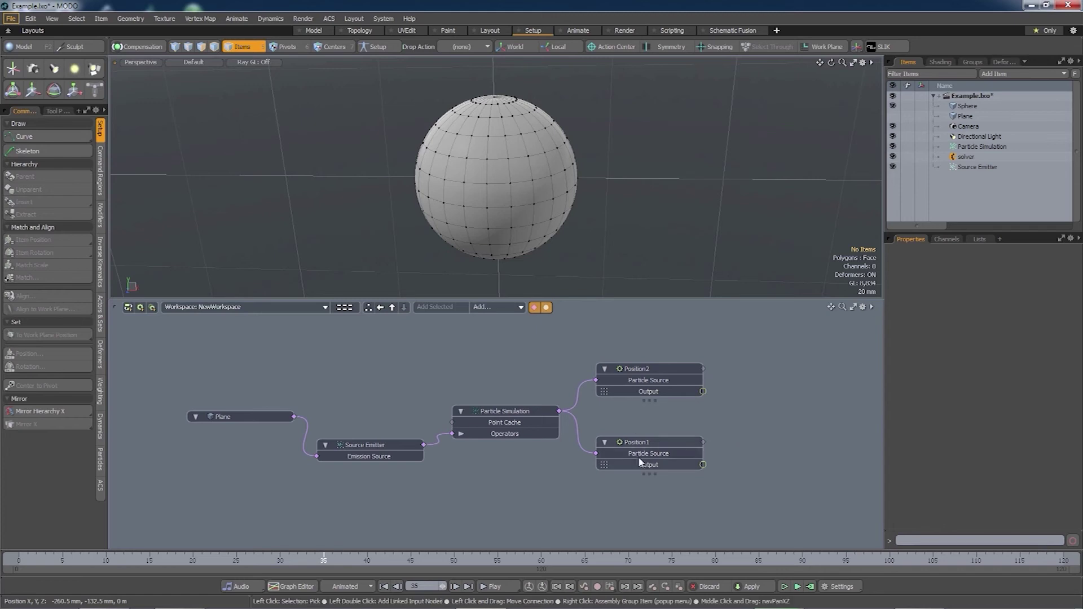
drag(646, 367, 646, 370)
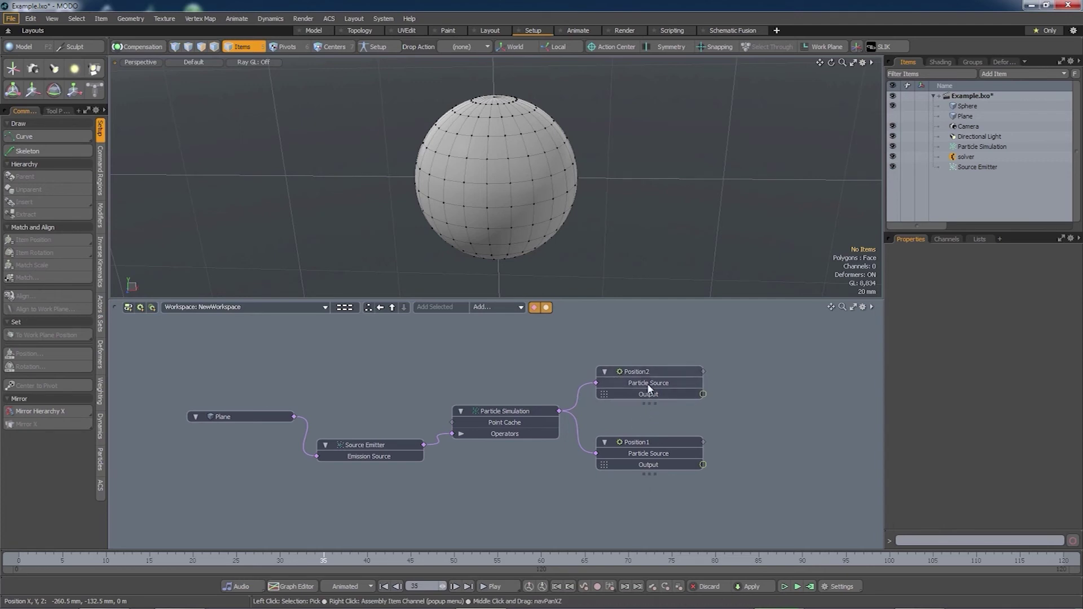
Select the Position2 node to inspect its properties
click(648, 370)
click(635, 418)
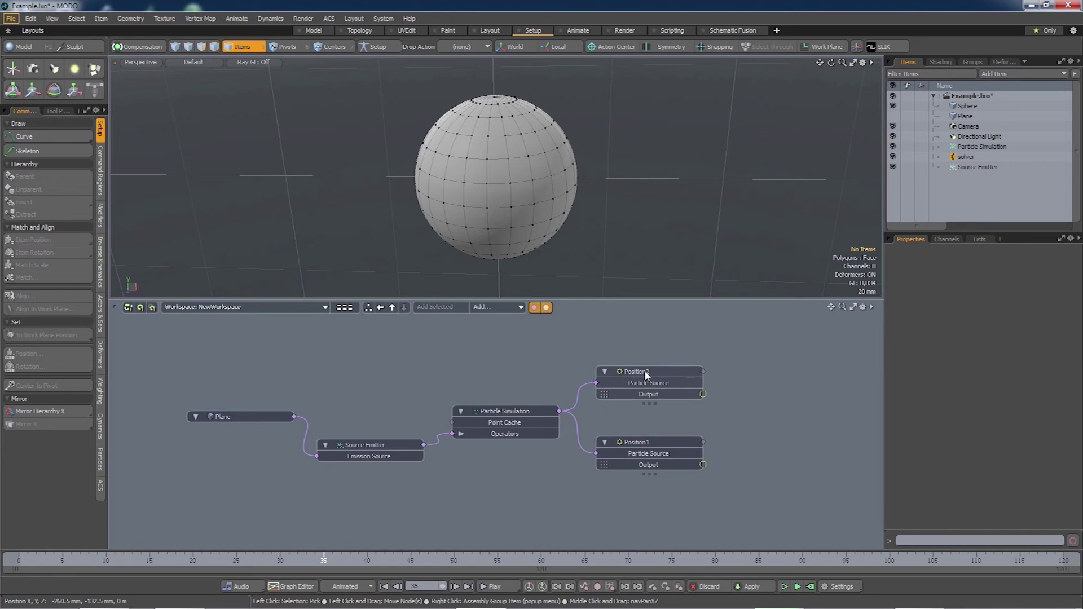
click(646, 376)
click(638, 425)
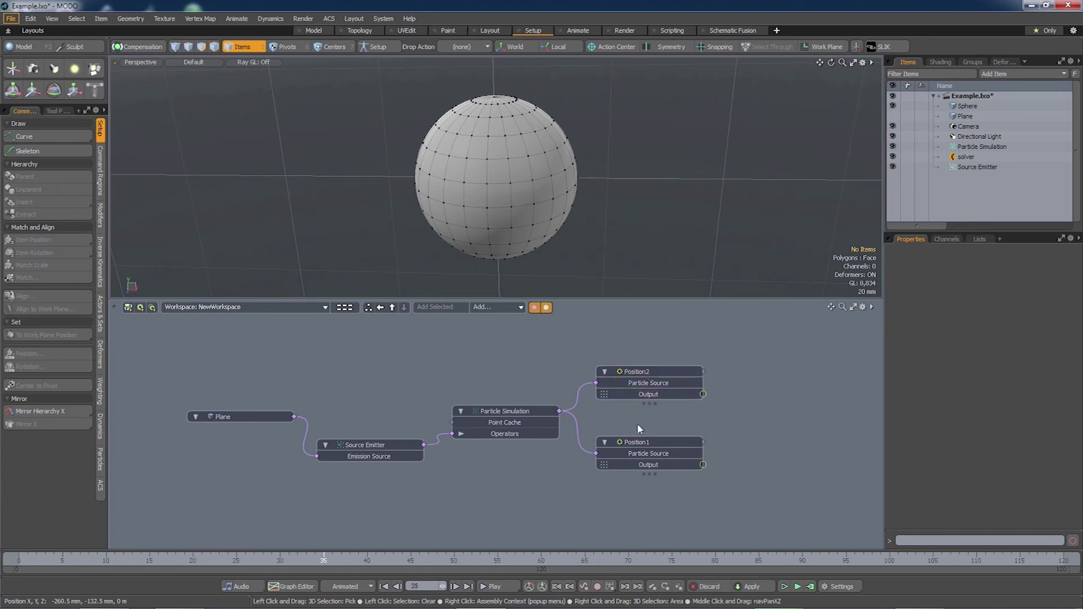
click(640, 382)
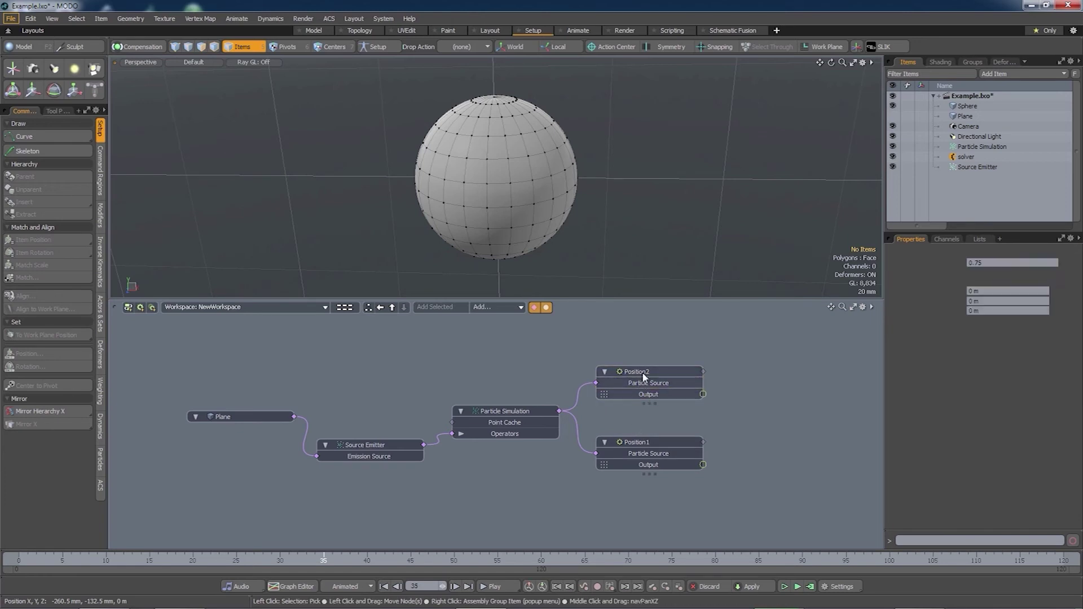
Switch the schematic back to Workspace and pan its graph into view
click(309, 306)
click(360, 328)
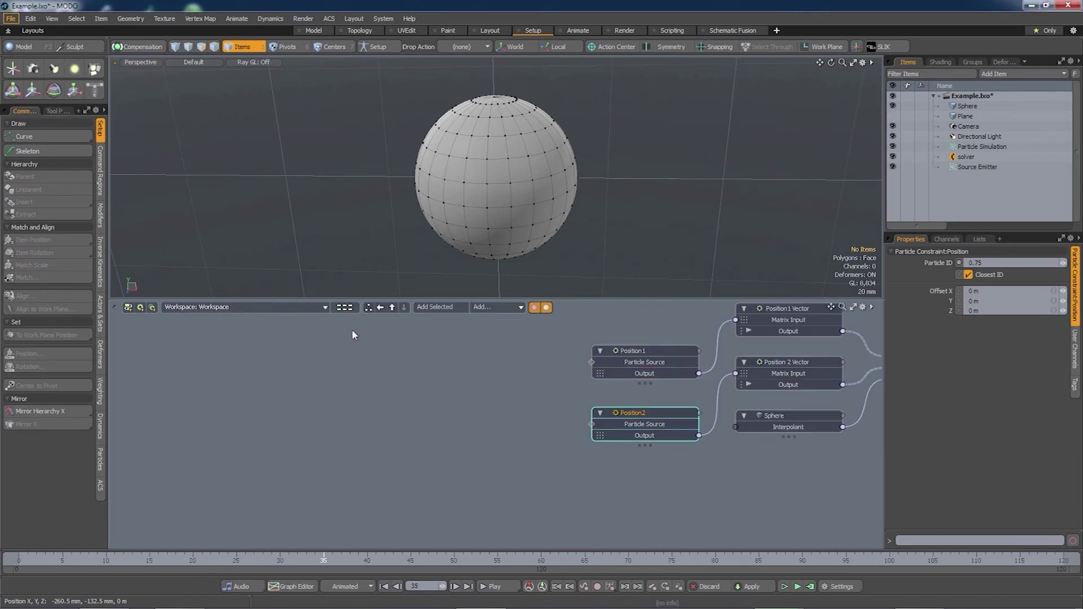
alt+shift+drag(689, 460, 371, 512)
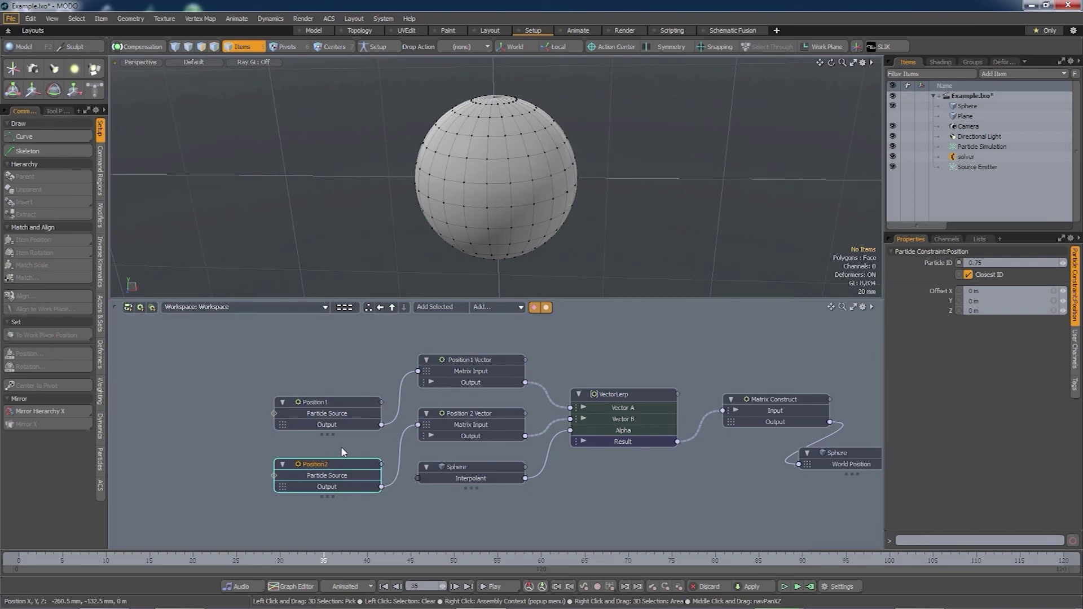
Select the sphere through each Sphere node in turn, then clear the selection
alt+shift+drag(657, 485, 558, 479)
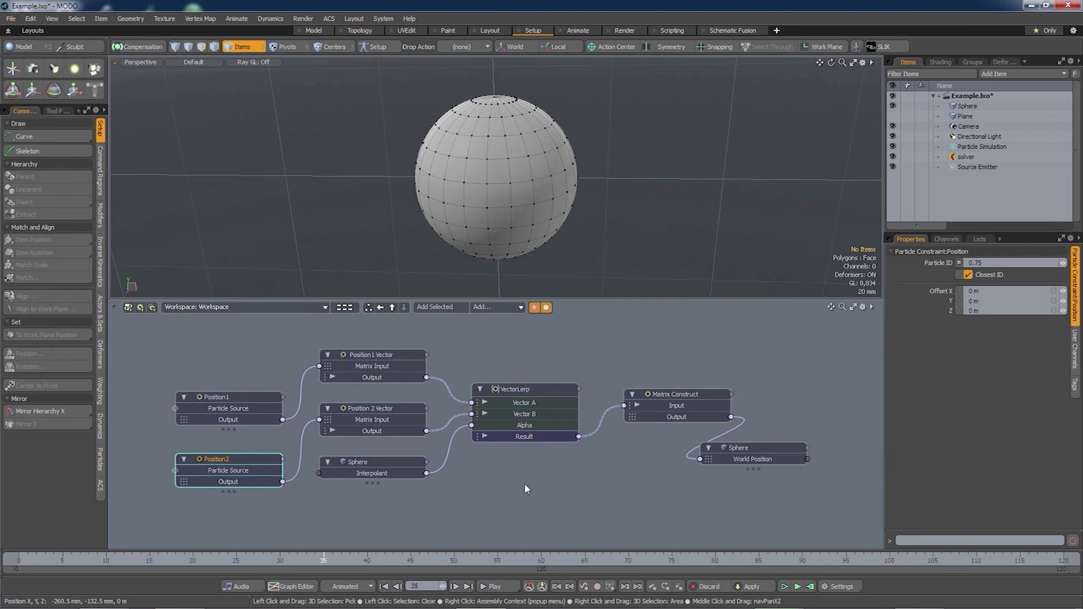
click(376, 460)
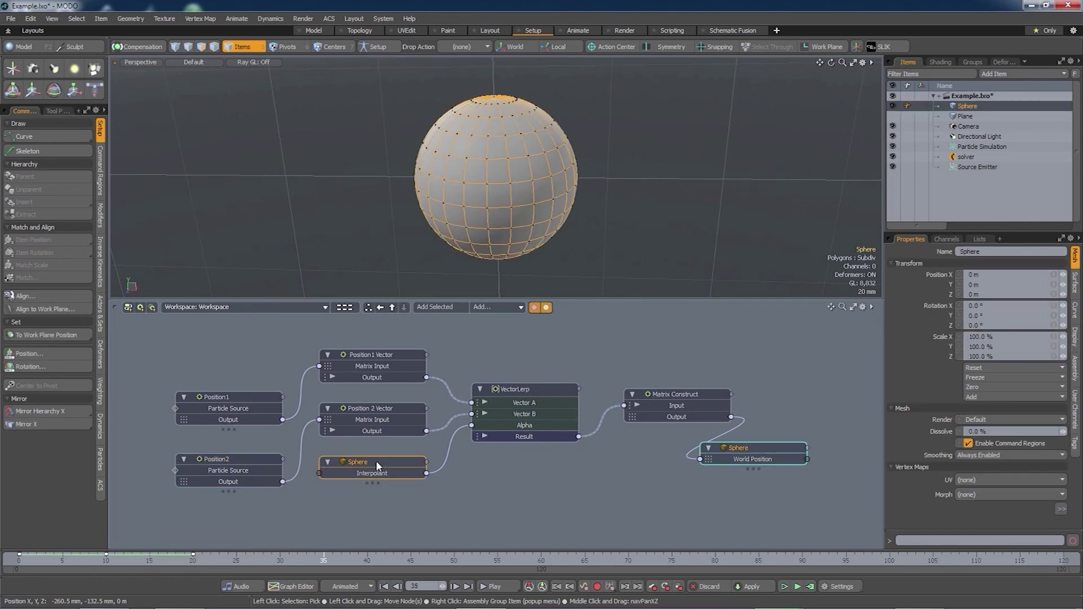
click(752, 449)
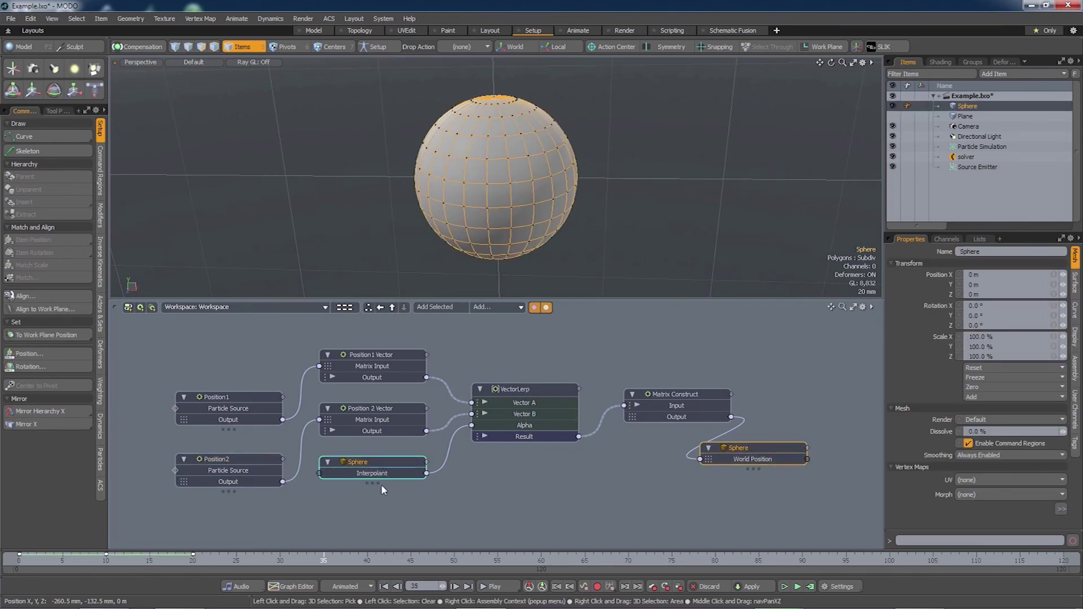
click(412, 507)
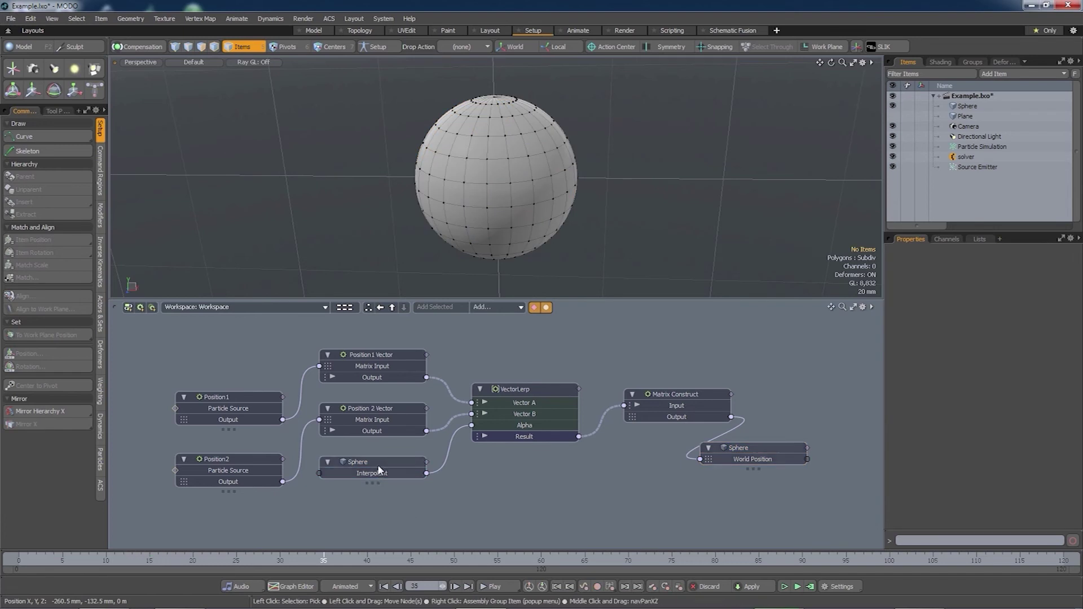
click(377, 466)
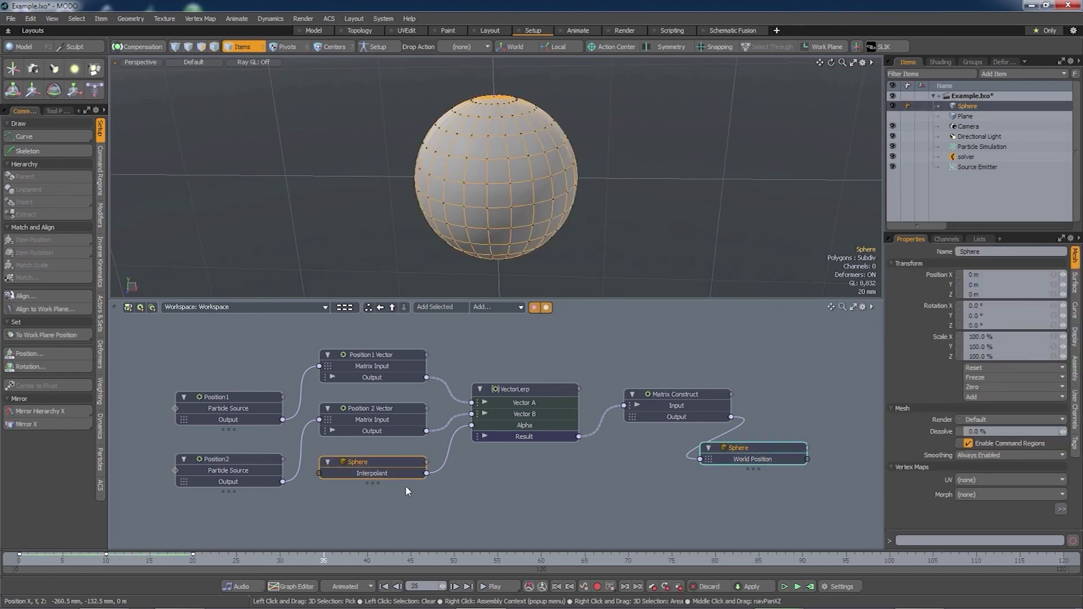
click(623, 485)
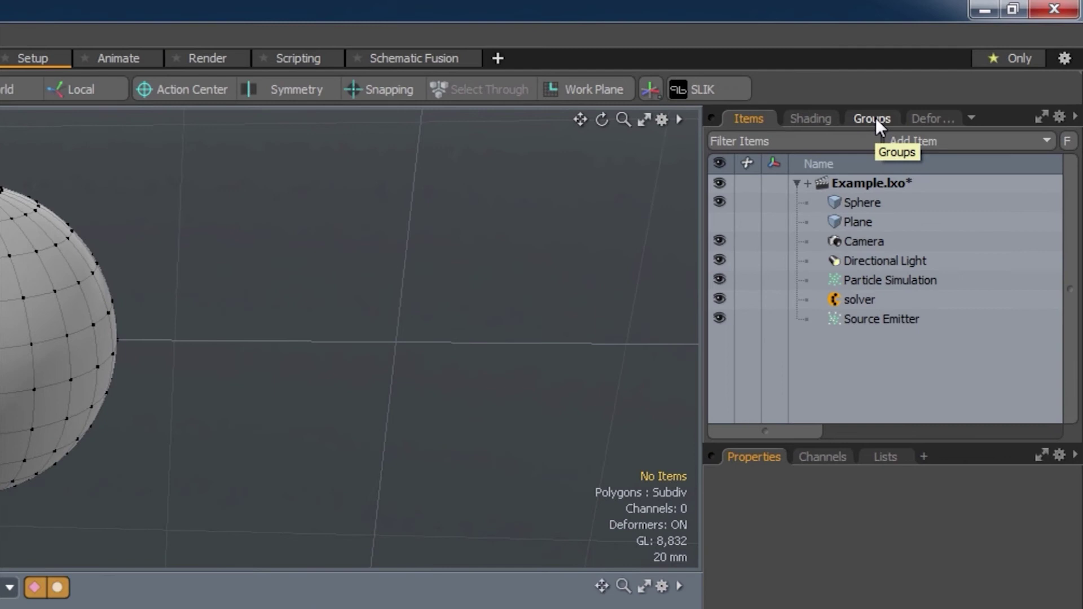
In the Groups list, expand the Workspace group to show its nested assembly, then select NewWorkspace
click(973, 62)
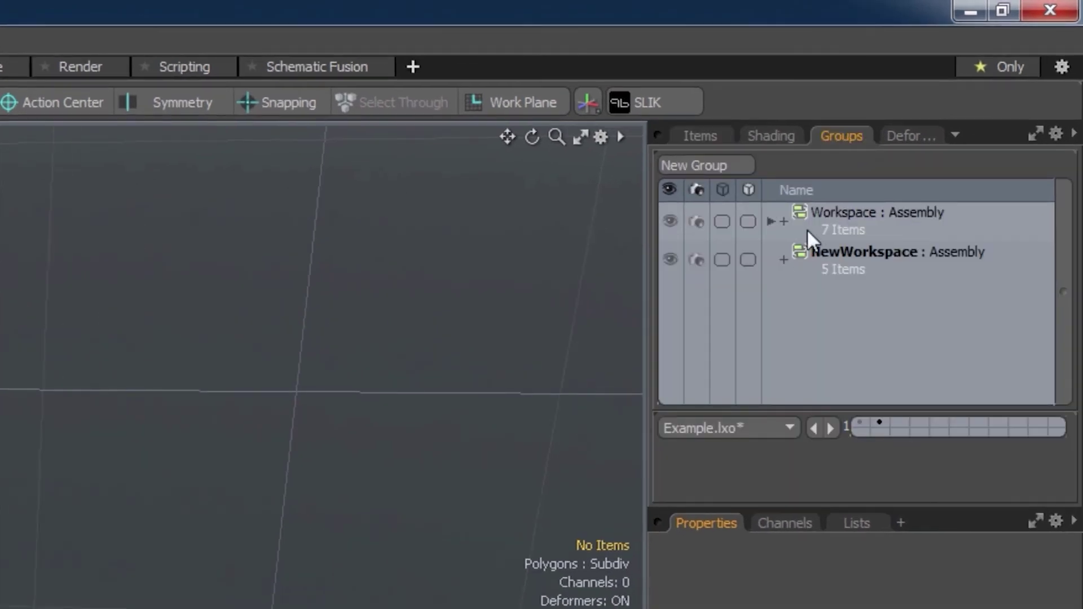
click(831, 217)
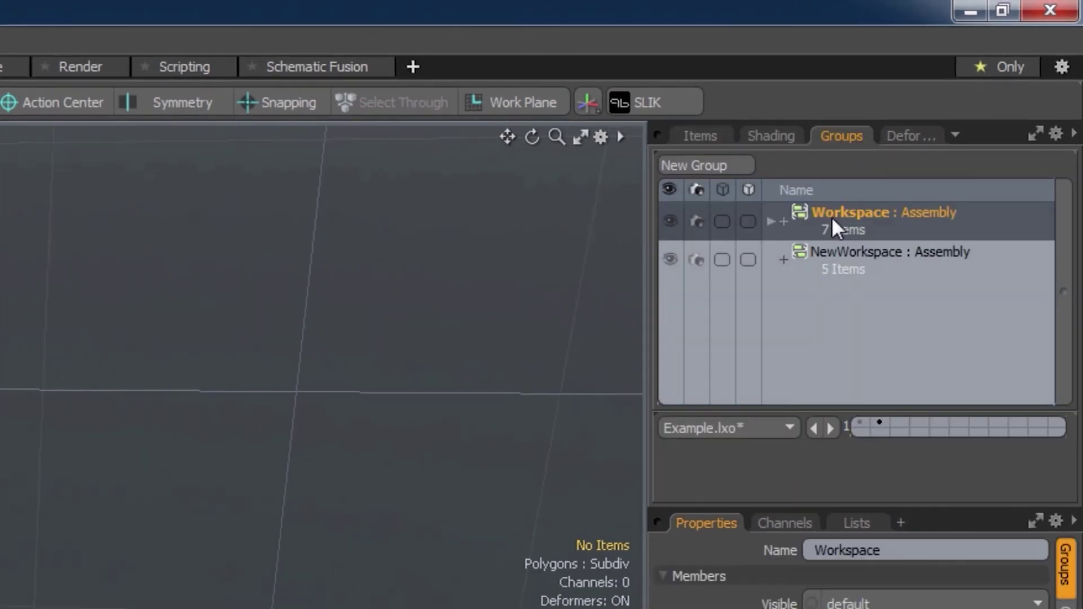
click(771, 220)
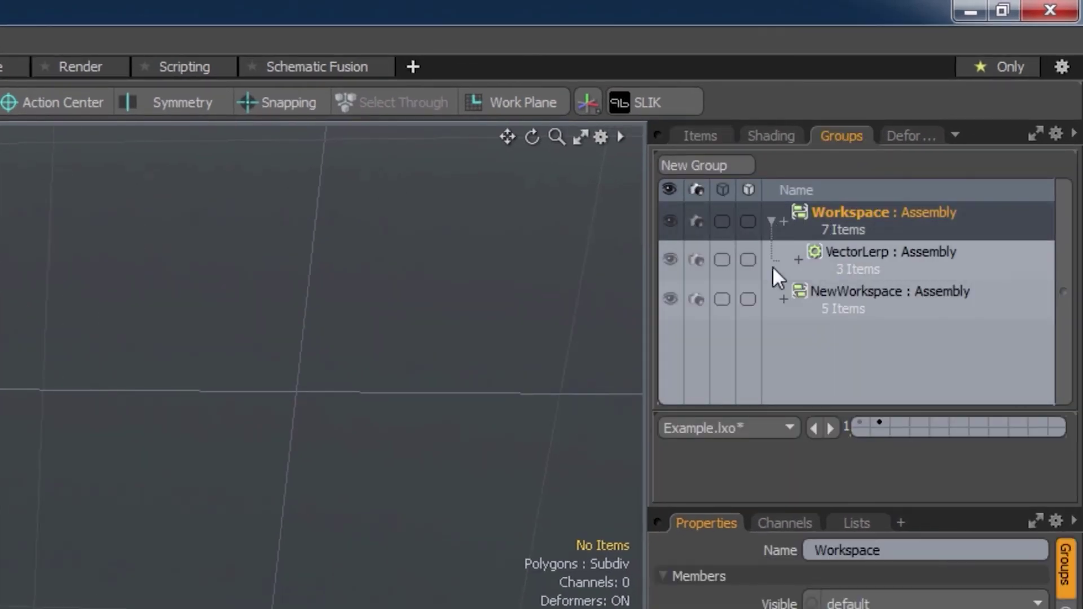
click(781, 304)
double_click(784, 300)
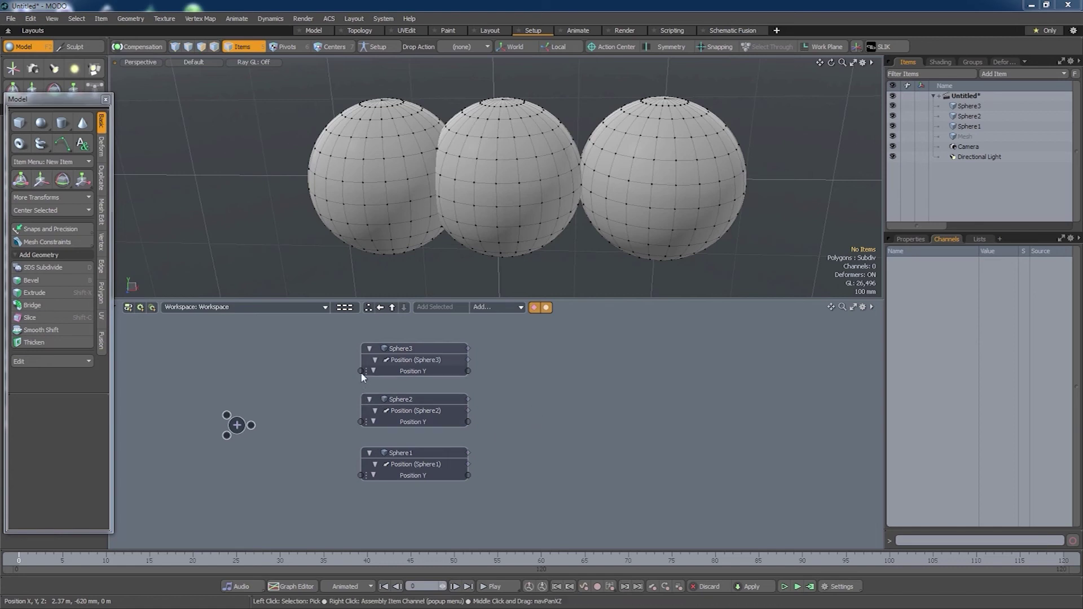
Connect Sphere3, Sphere2 and Sphere1 Position Y to the Basic Math node, then delete those links
drag(360, 372, 251, 425)
drag(360, 421, 252, 426)
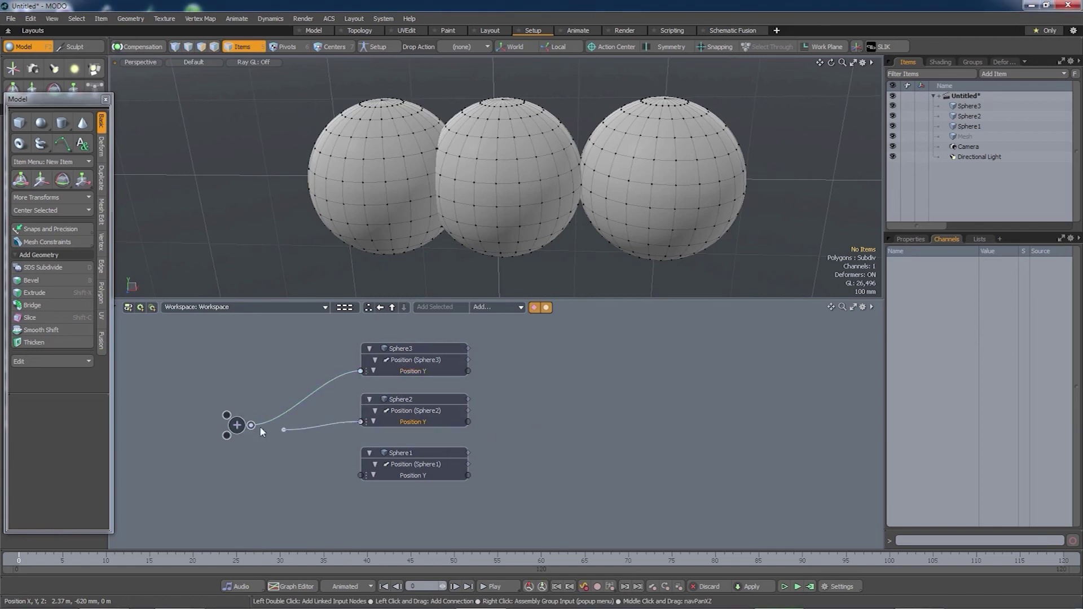
drag(361, 475, 251, 426)
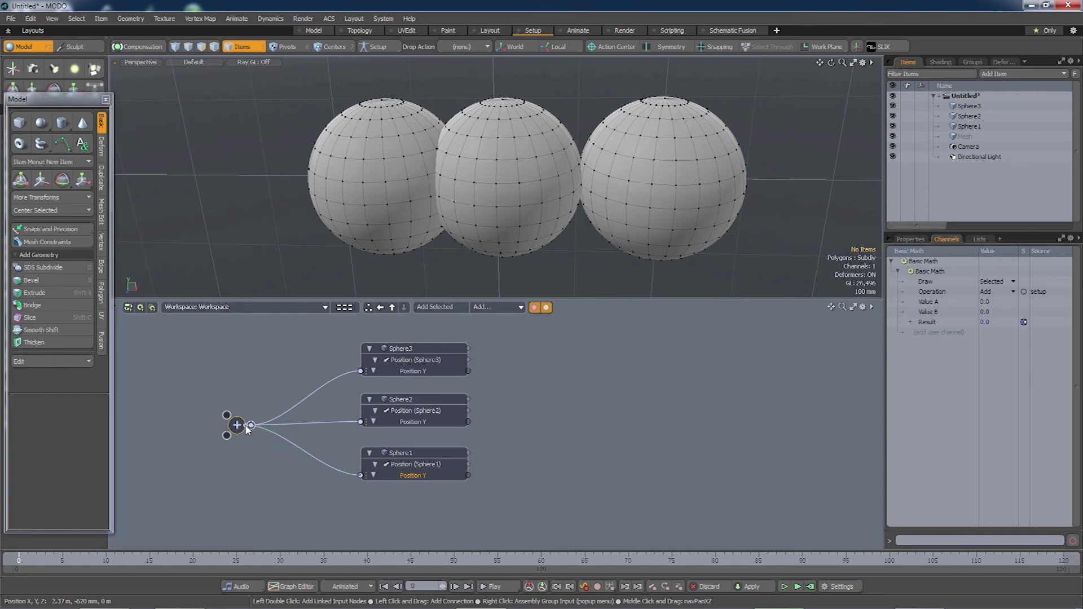
click(299, 488)
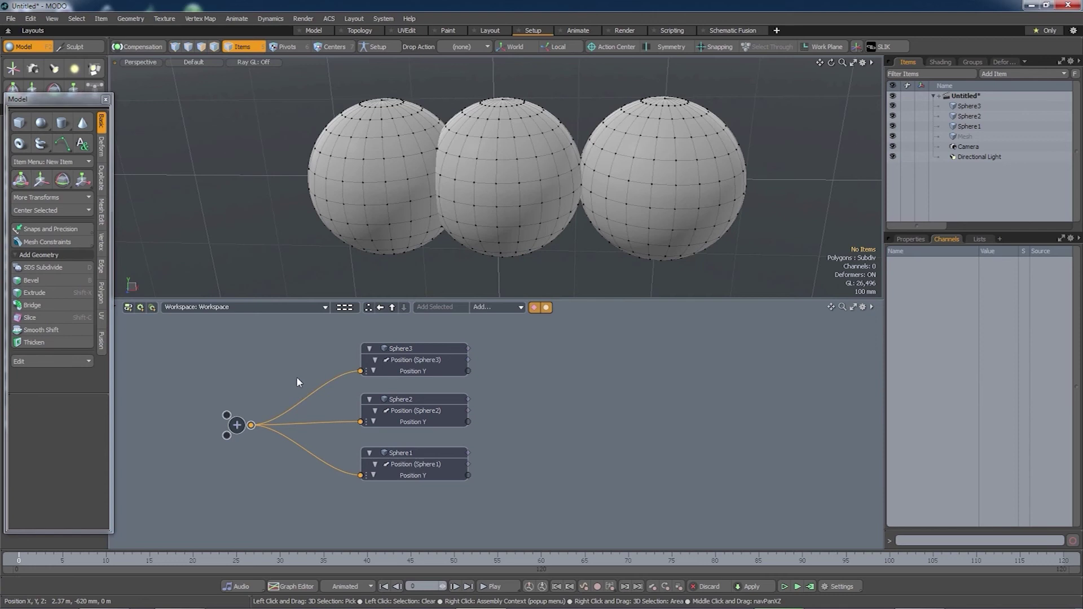
key(Delete)
Select all three spheres' Position Y rows and wire them together to the assembly output
click(412, 371)
click(412, 371)
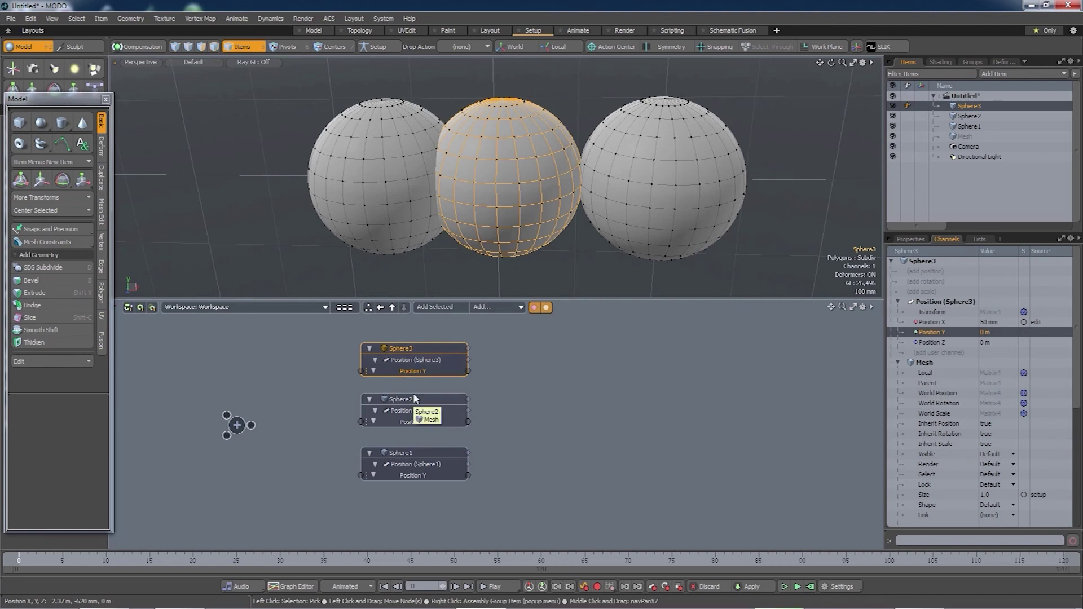
shift+click(412, 424)
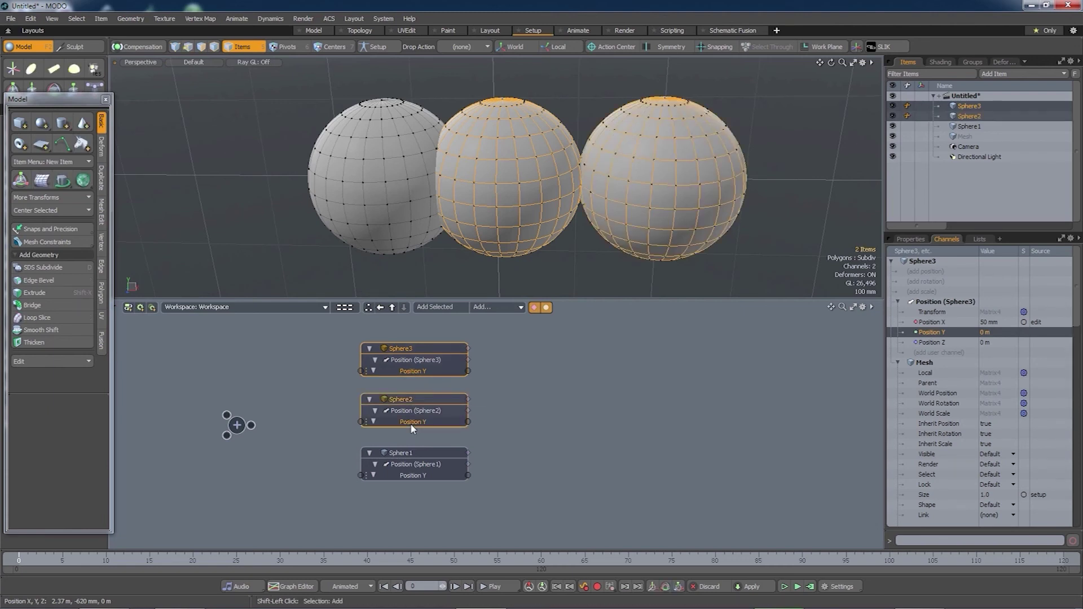
shift+click(409, 477)
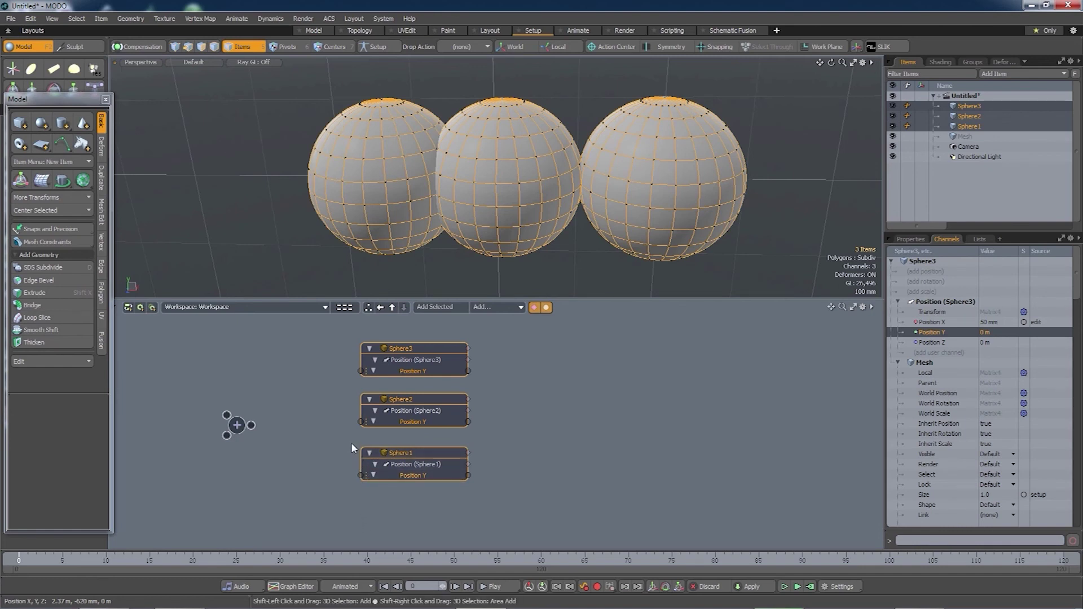
shift+drag(360, 371, 251, 430)
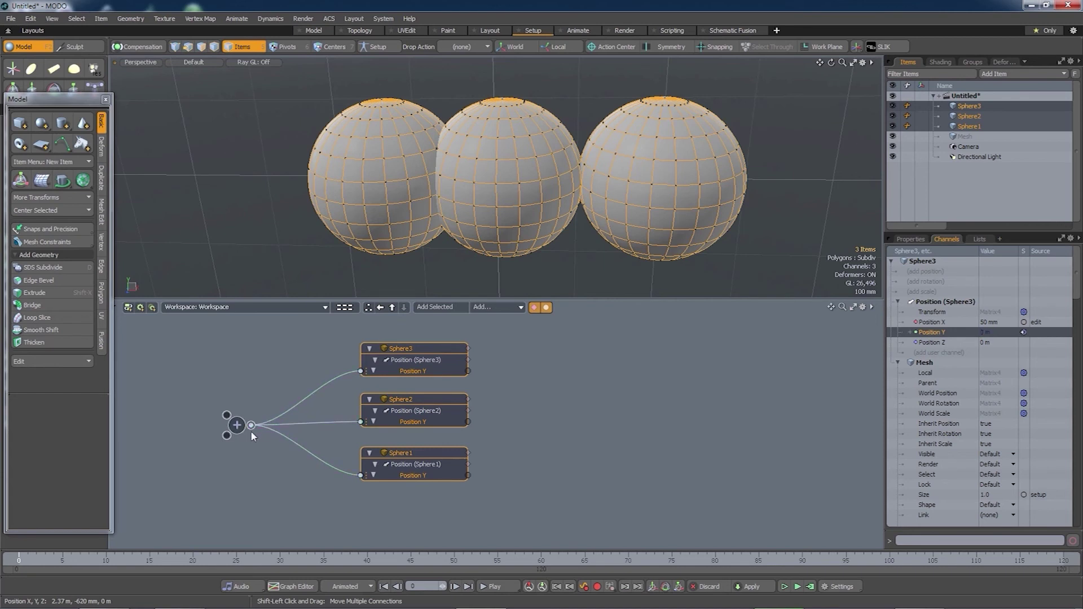
click(253, 505)
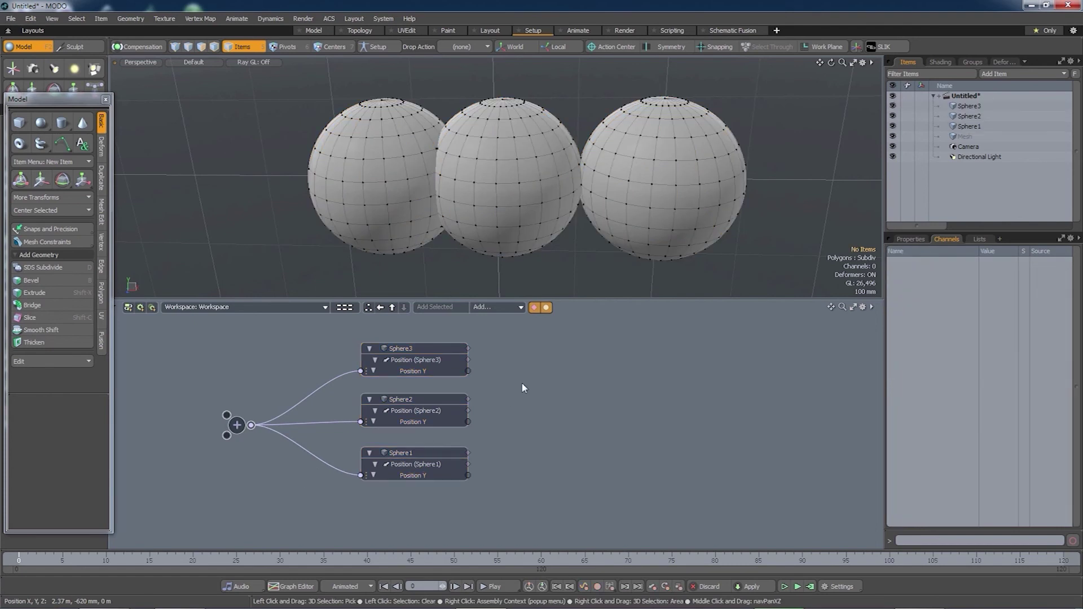
Add a Math Multiple node from Channel Modifier > Math and move it up and right
click(512, 303)
mouse_move(587, 327)
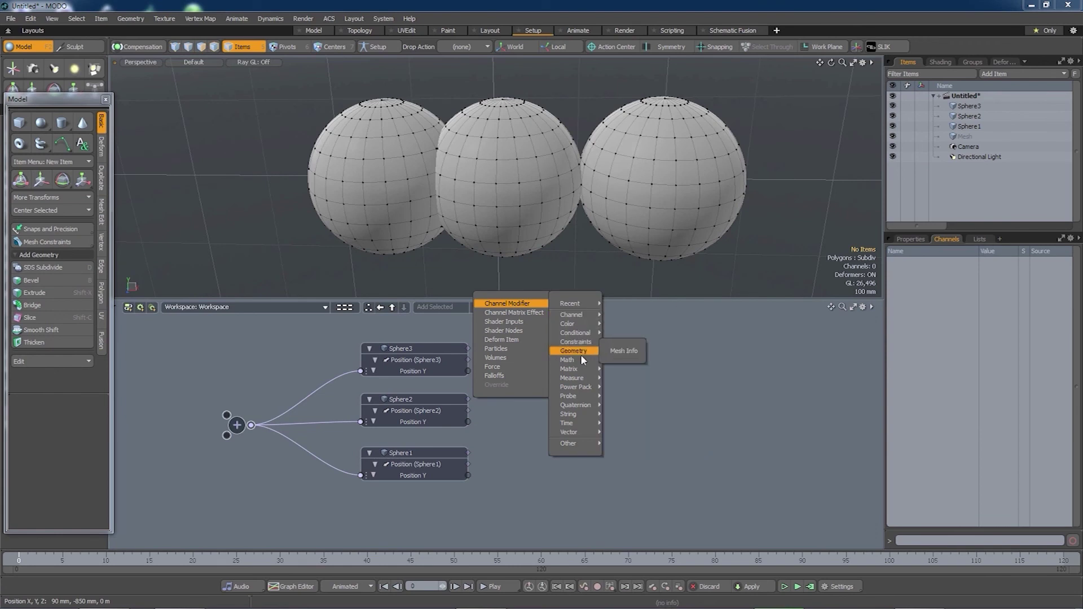
mouse_move(581, 359)
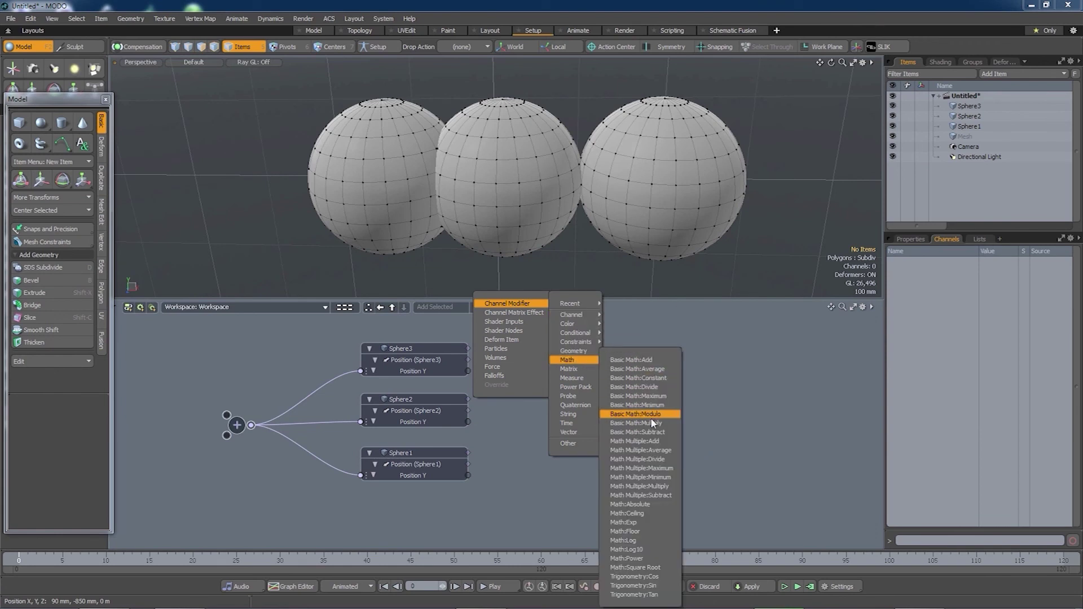
click(652, 441)
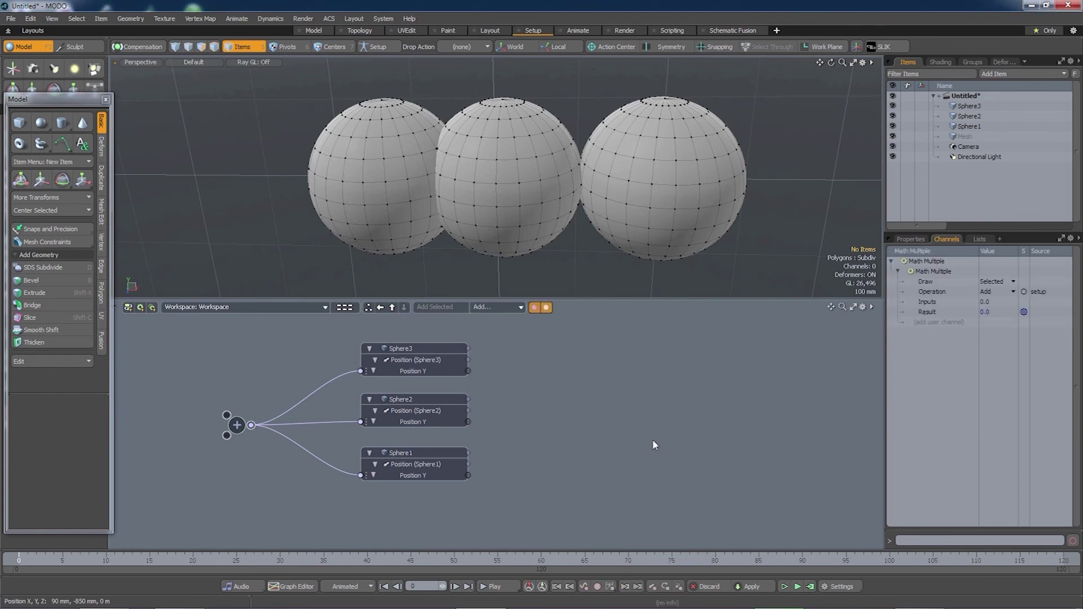
drag(594, 480, 613, 410)
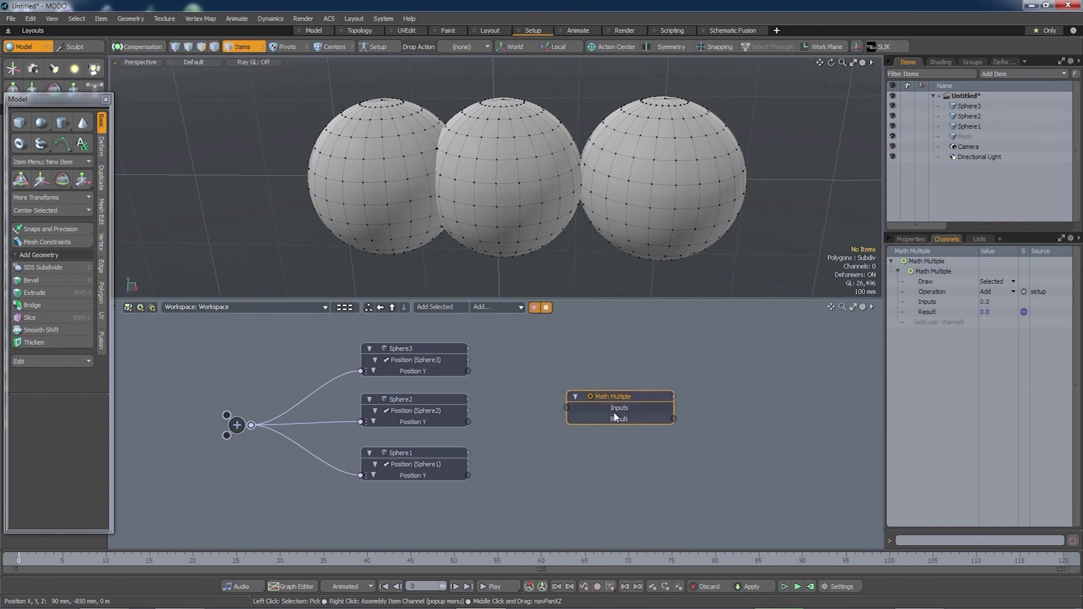
Connect the Position Y of Sphere3, Sphere2 and Sphere1 to the Math Multiple Inputs
click(427, 370)
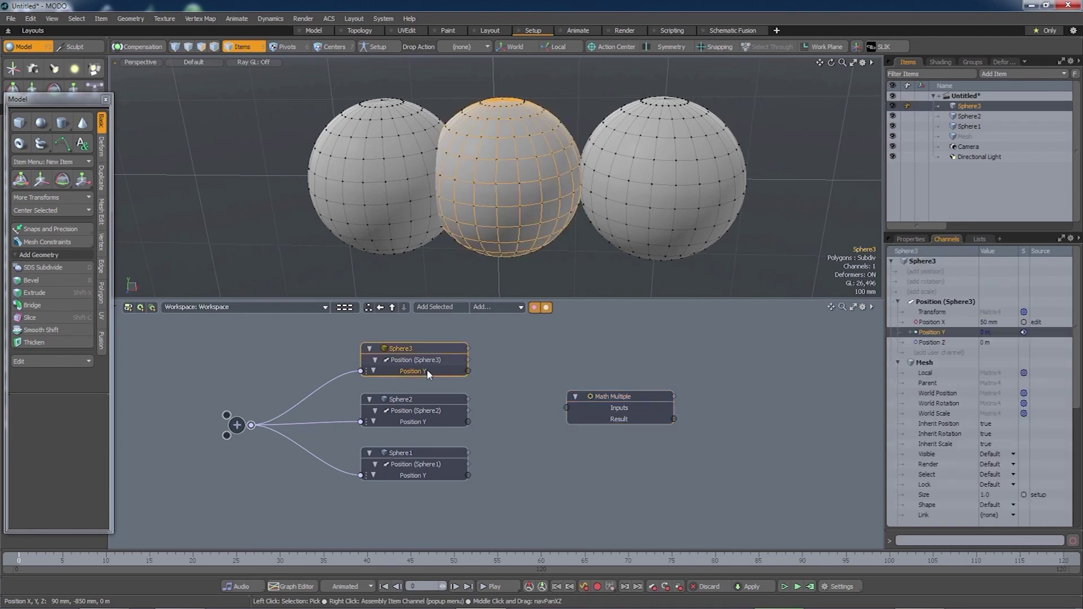
shift+click(422, 420)
shift+click(420, 475)
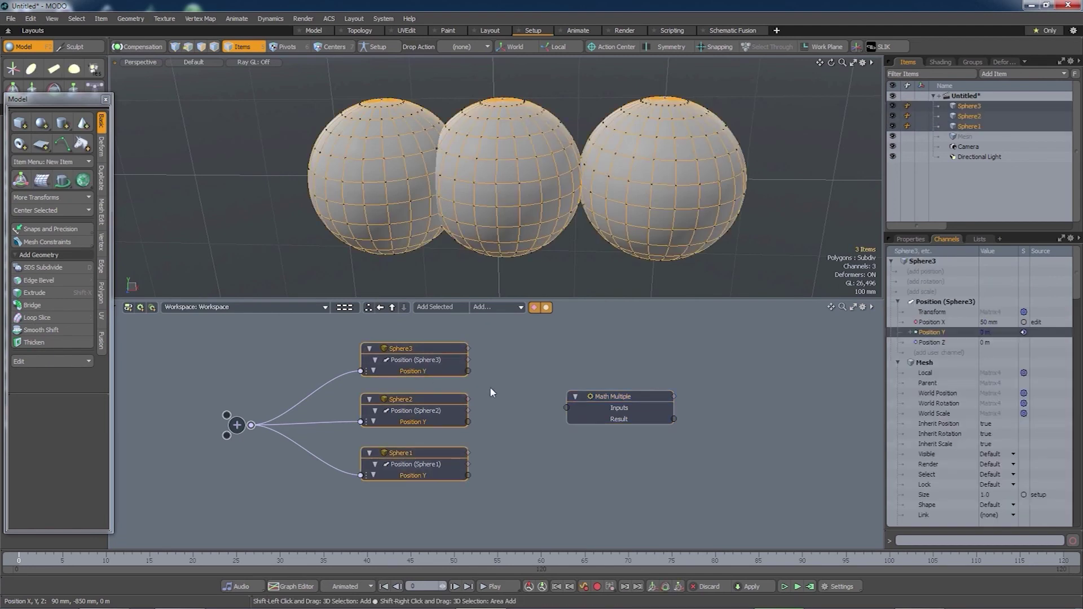
drag(468, 475, 565, 407)
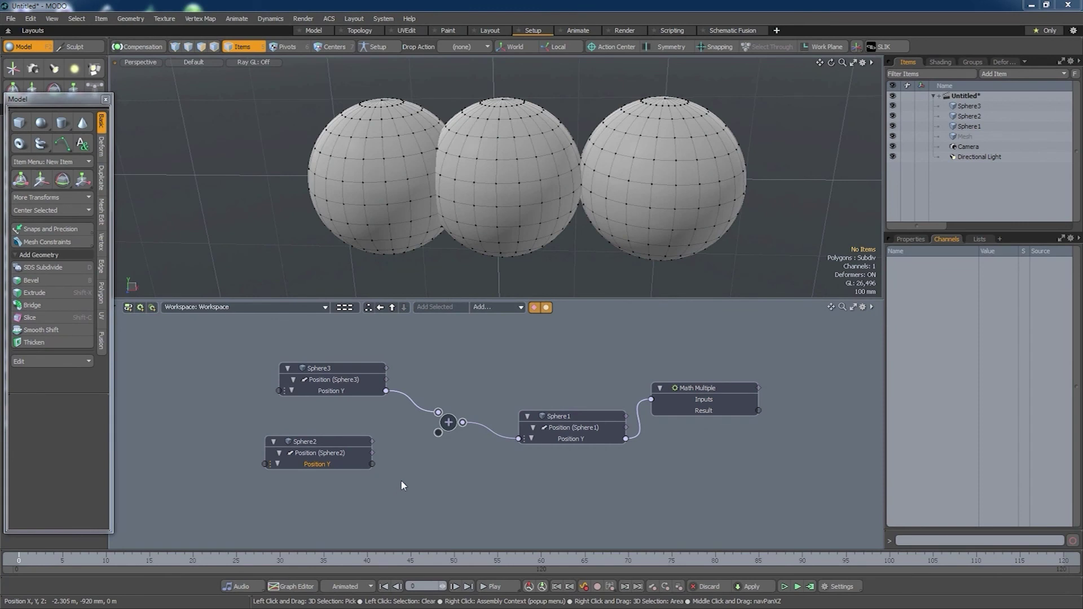
Link Sphere2's Position Y output to the assembly node, replacing the Sphere3 link
drag(373, 463, 439, 414)
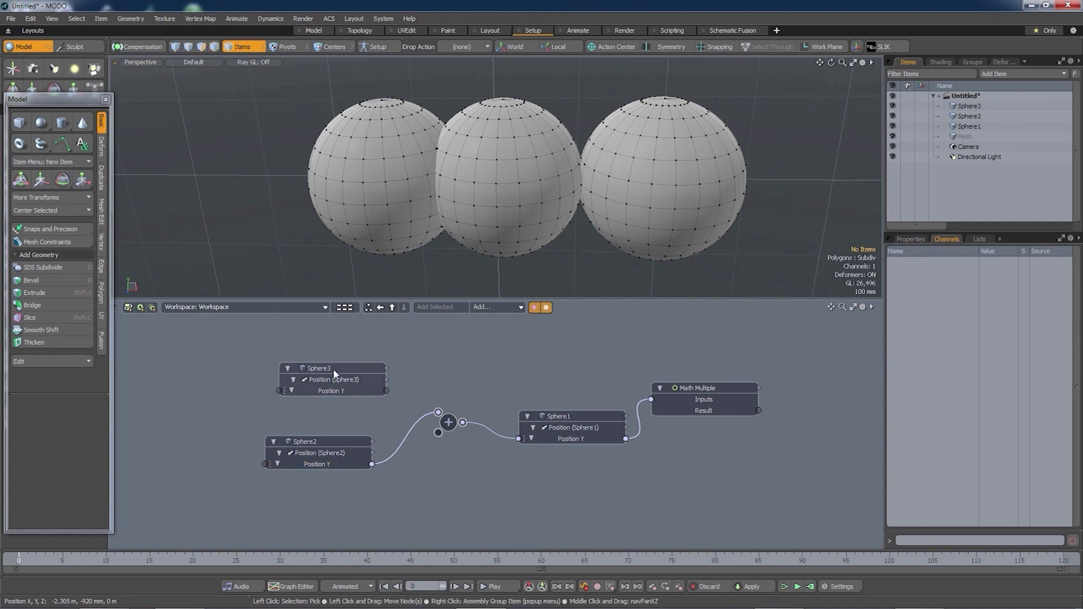
Nudge the Sphere3 node up, add its Visible channel, then choose Remove Channel from Node on it
drag(333, 367, 330, 349)
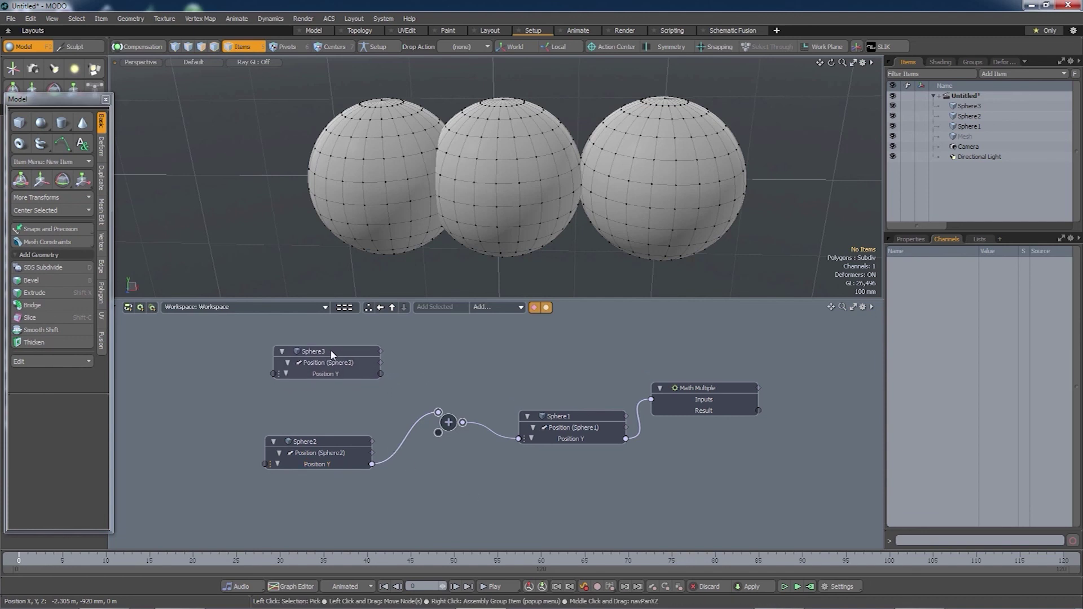
click(330, 349)
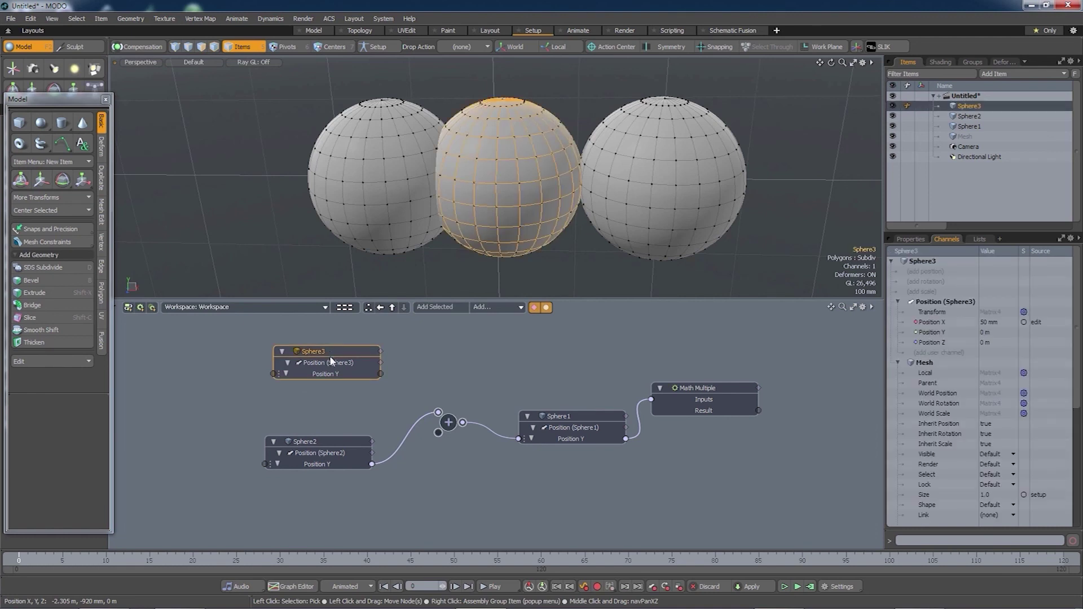
right_click(339, 351)
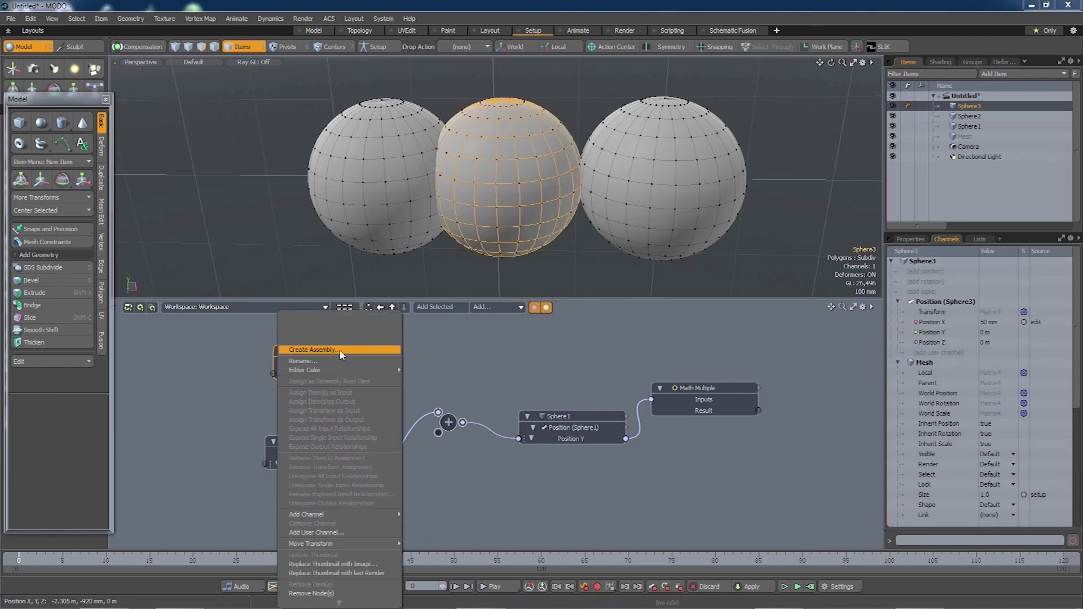
mouse_move(368, 515)
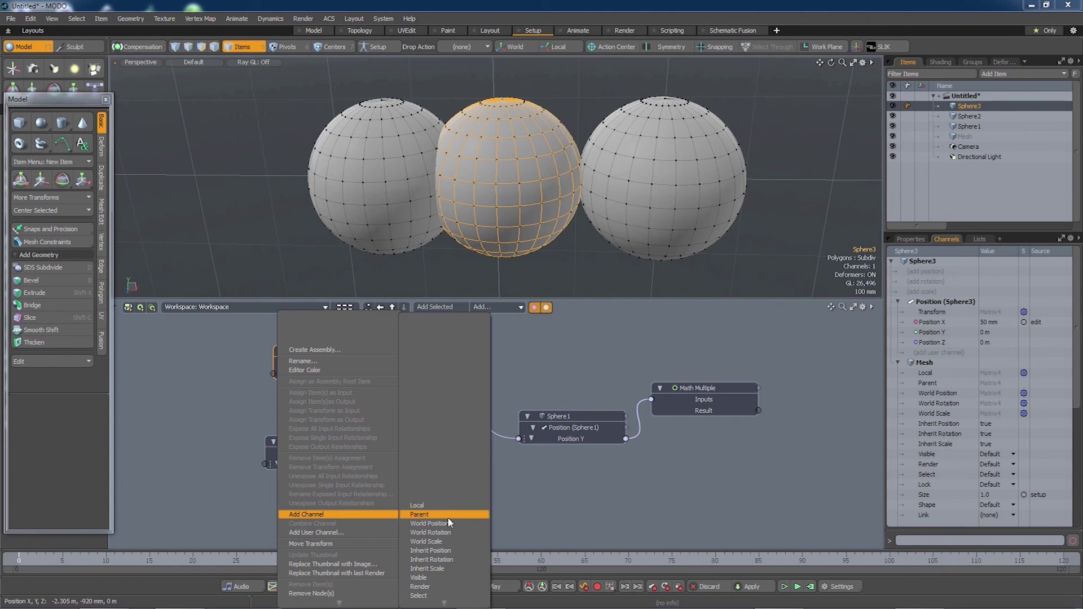
mouse_move(445, 601)
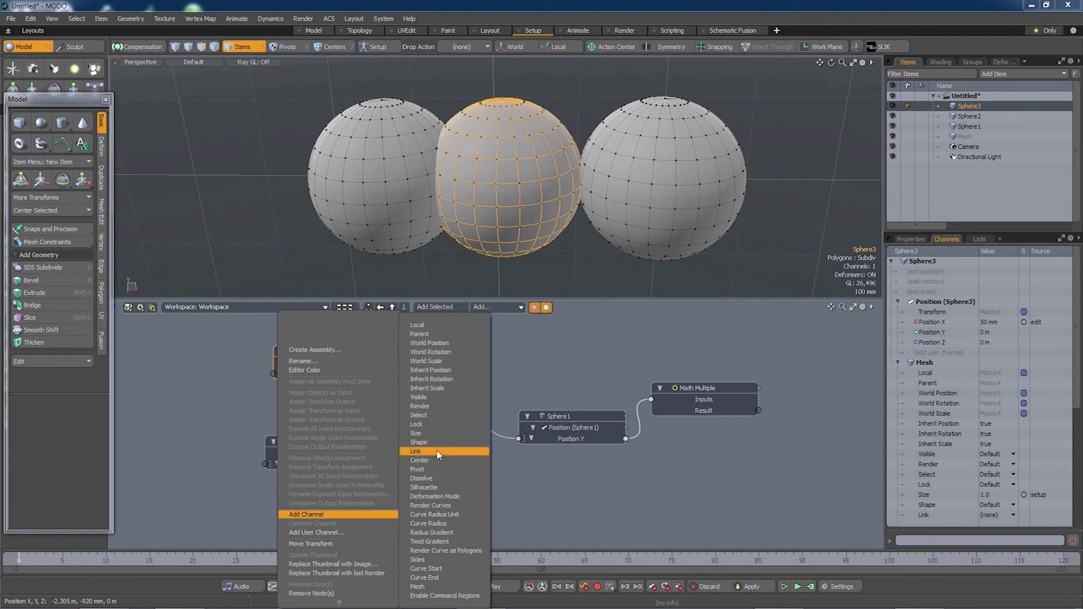
click(422, 398)
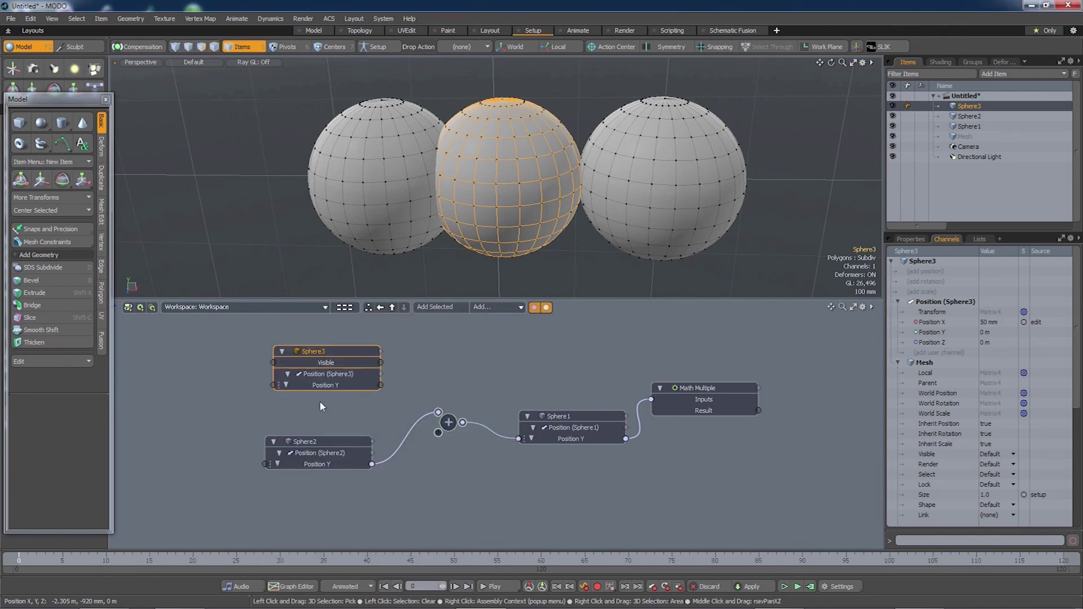
right_click(325, 363)
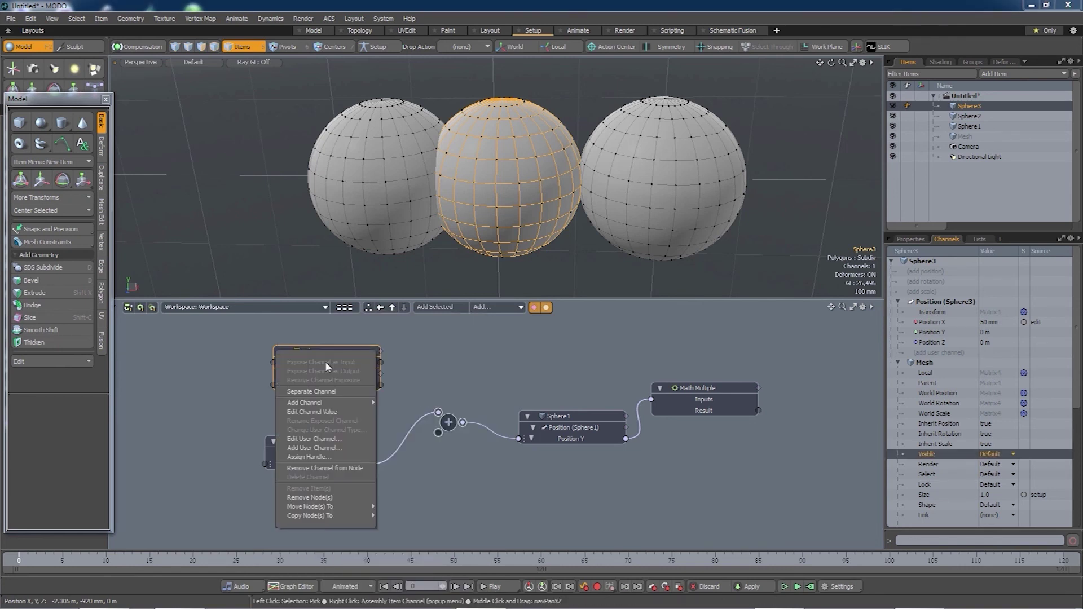
click(353, 468)
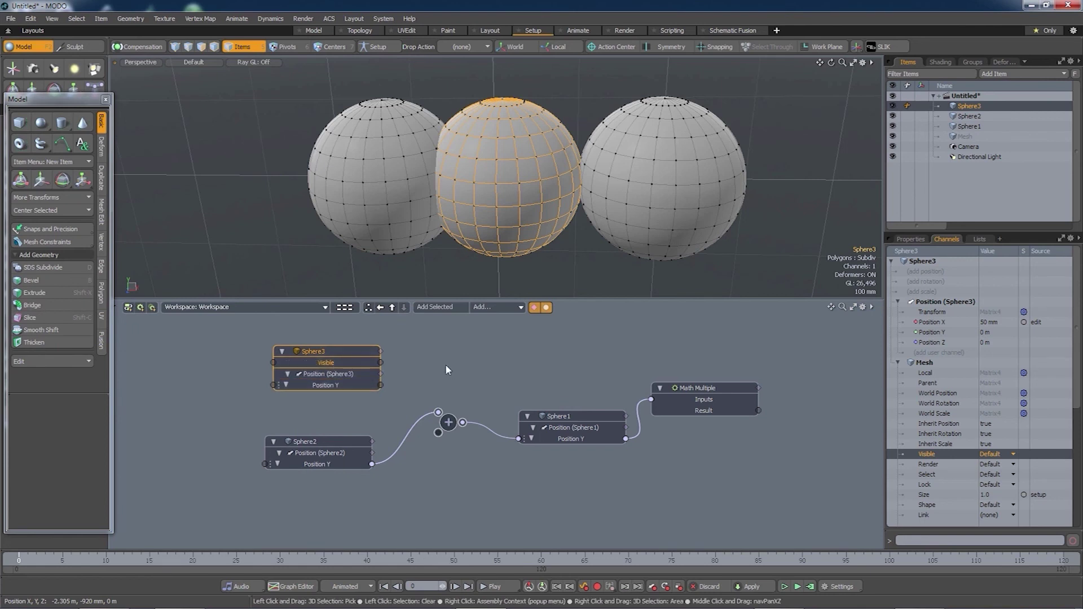
Separate Sphere3's Visible channel into its own node and move it right
right_click(331, 367)
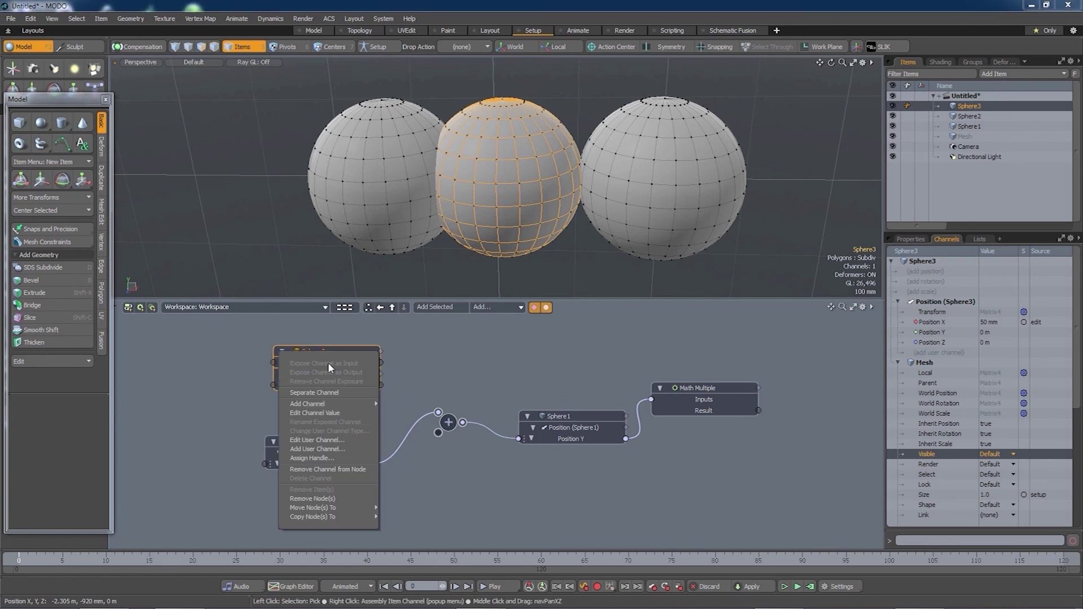
click(331, 393)
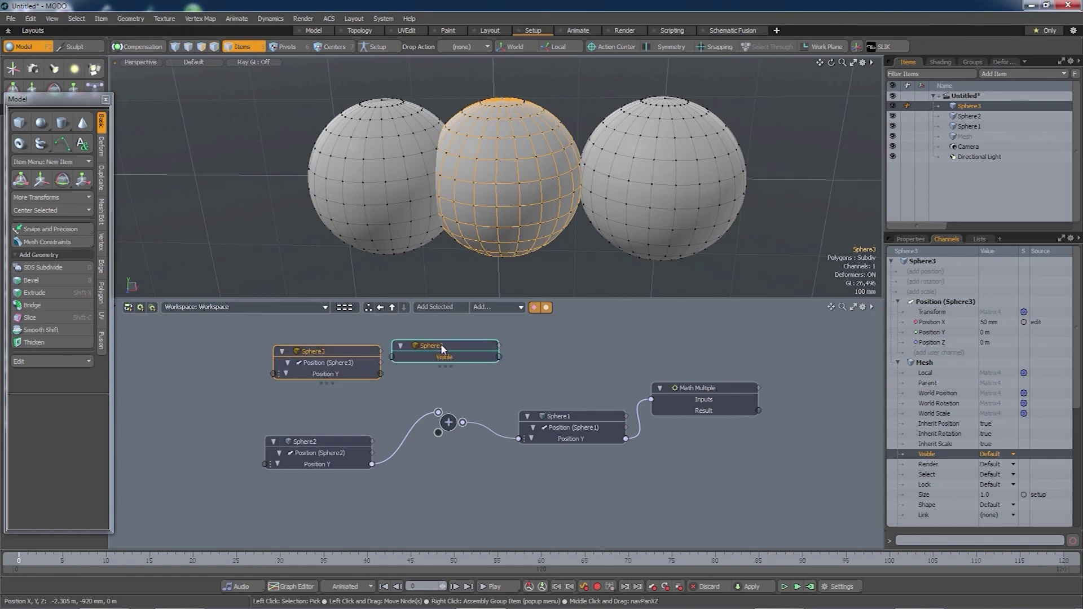
drag(443, 340, 549, 340)
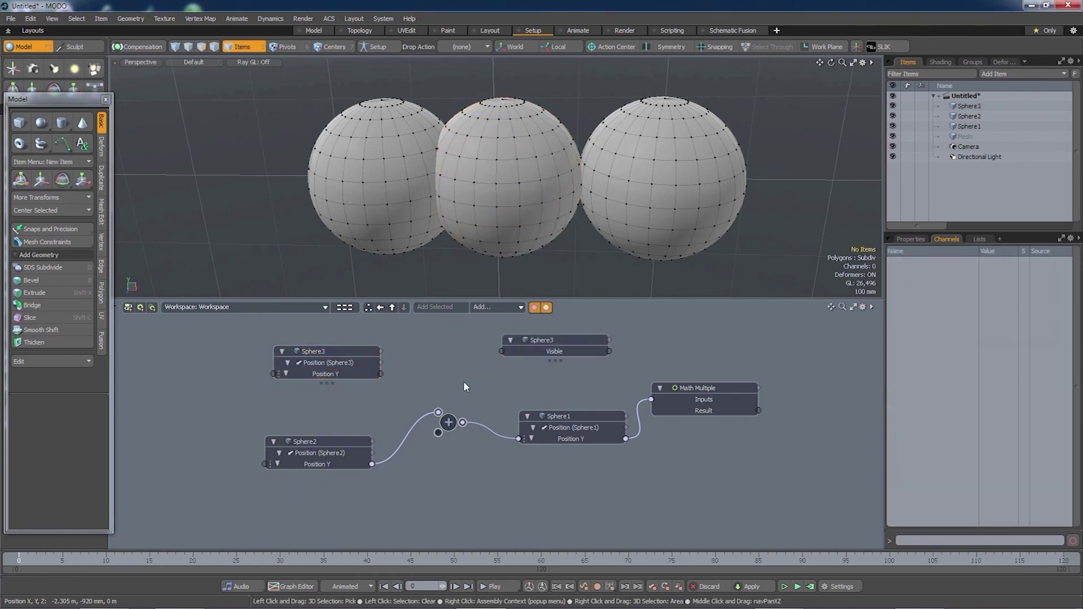
click(553, 338)
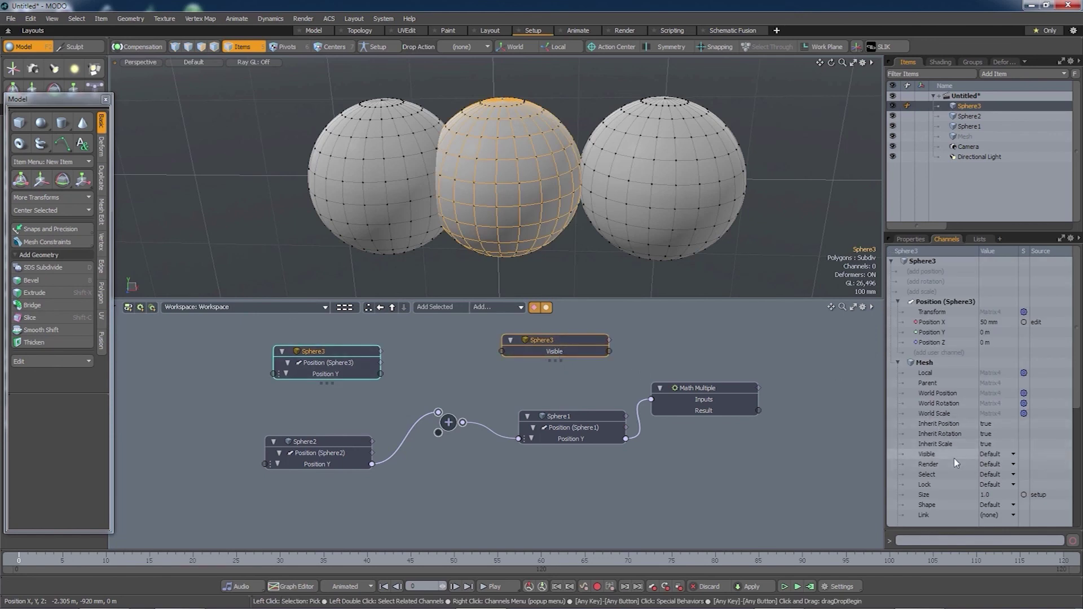
Drag World Rotation from the Channels panel onto Sphere3, then move the Visible node up-right
drag(1078, 386, 1078, 445)
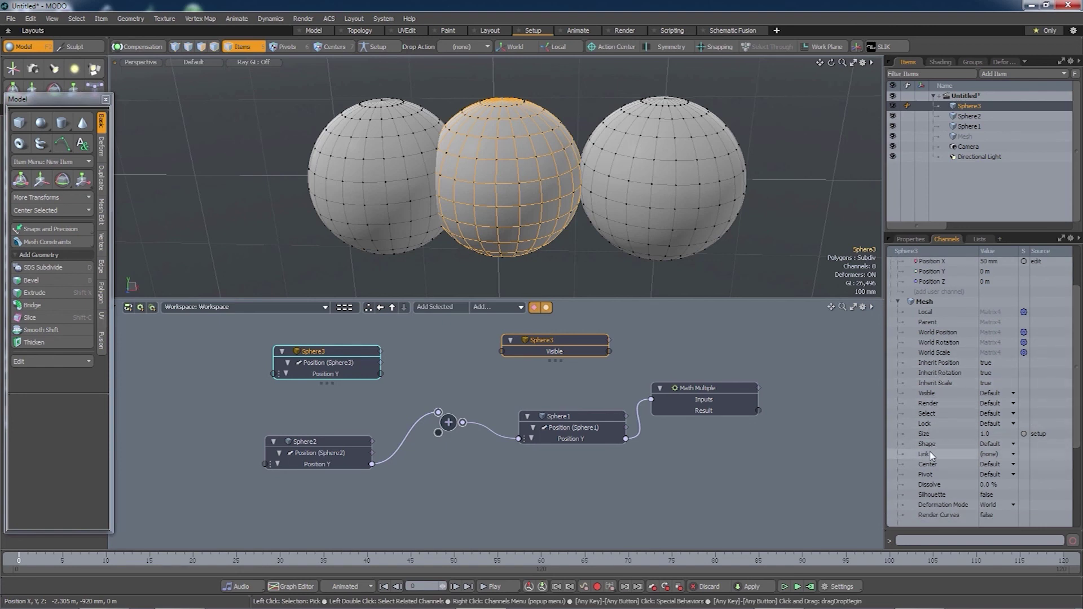
drag(938, 342, 524, 384)
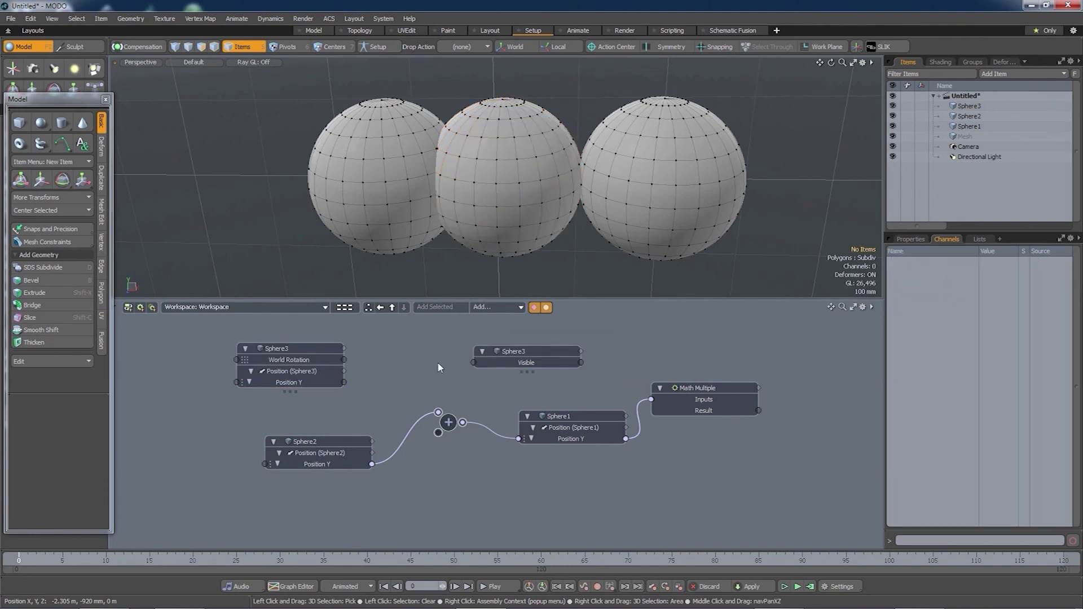
drag(517, 354, 740, 335)
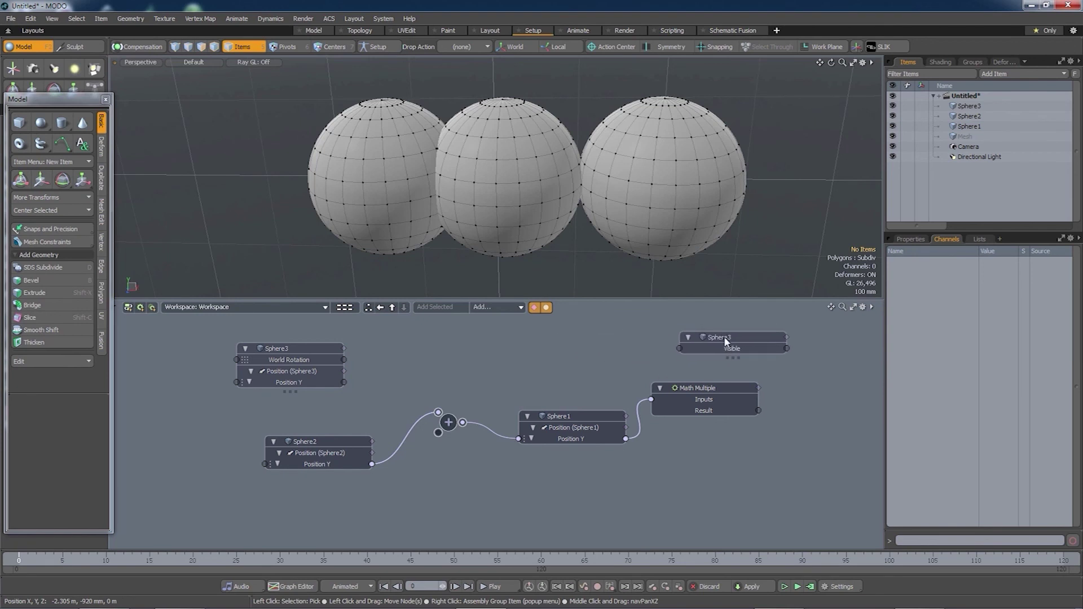